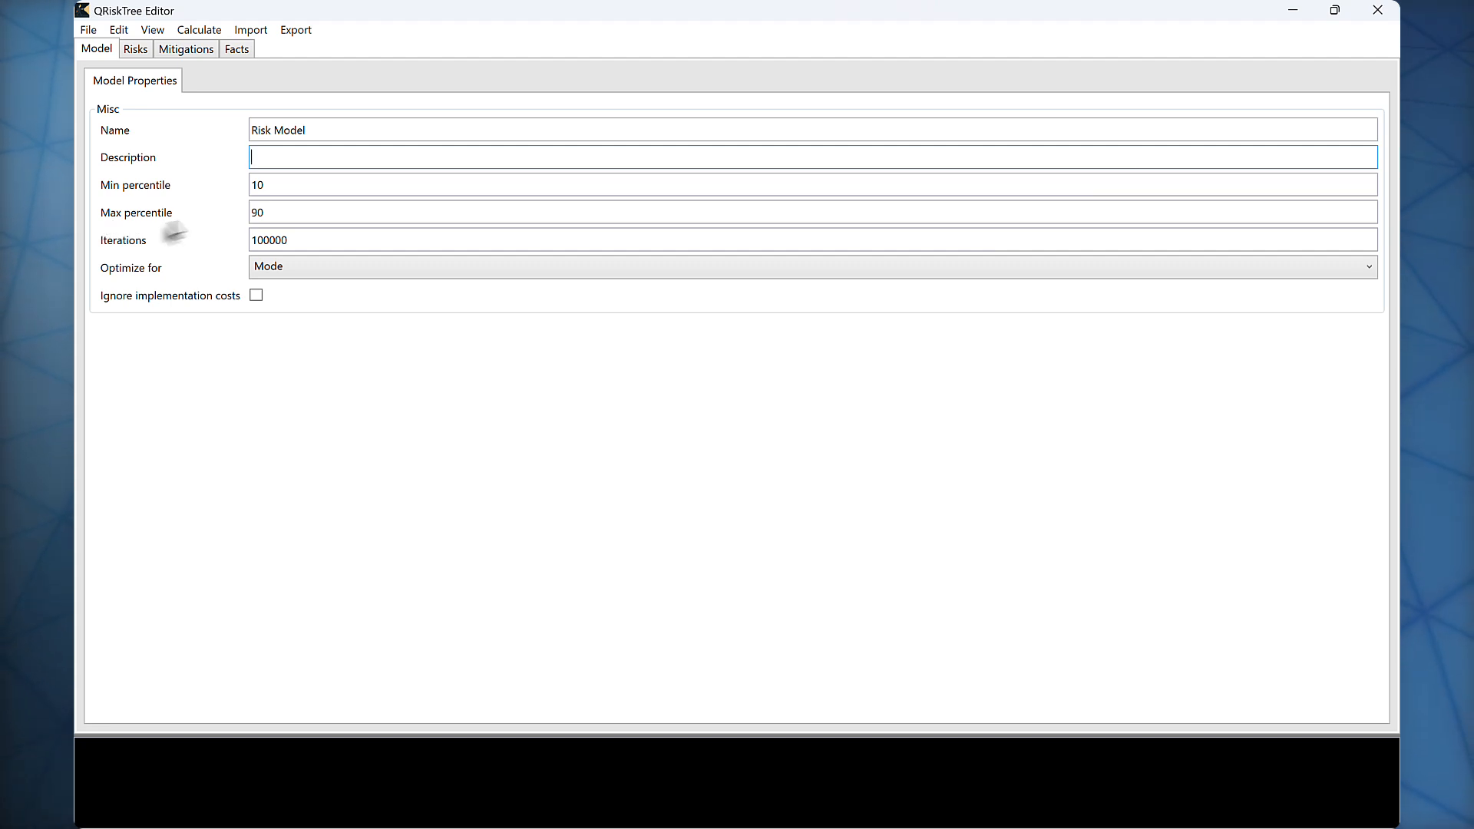
Step: Examine the model's minimum and maximum percentiles, iteration count and the available optimization targets
click(296, 184)
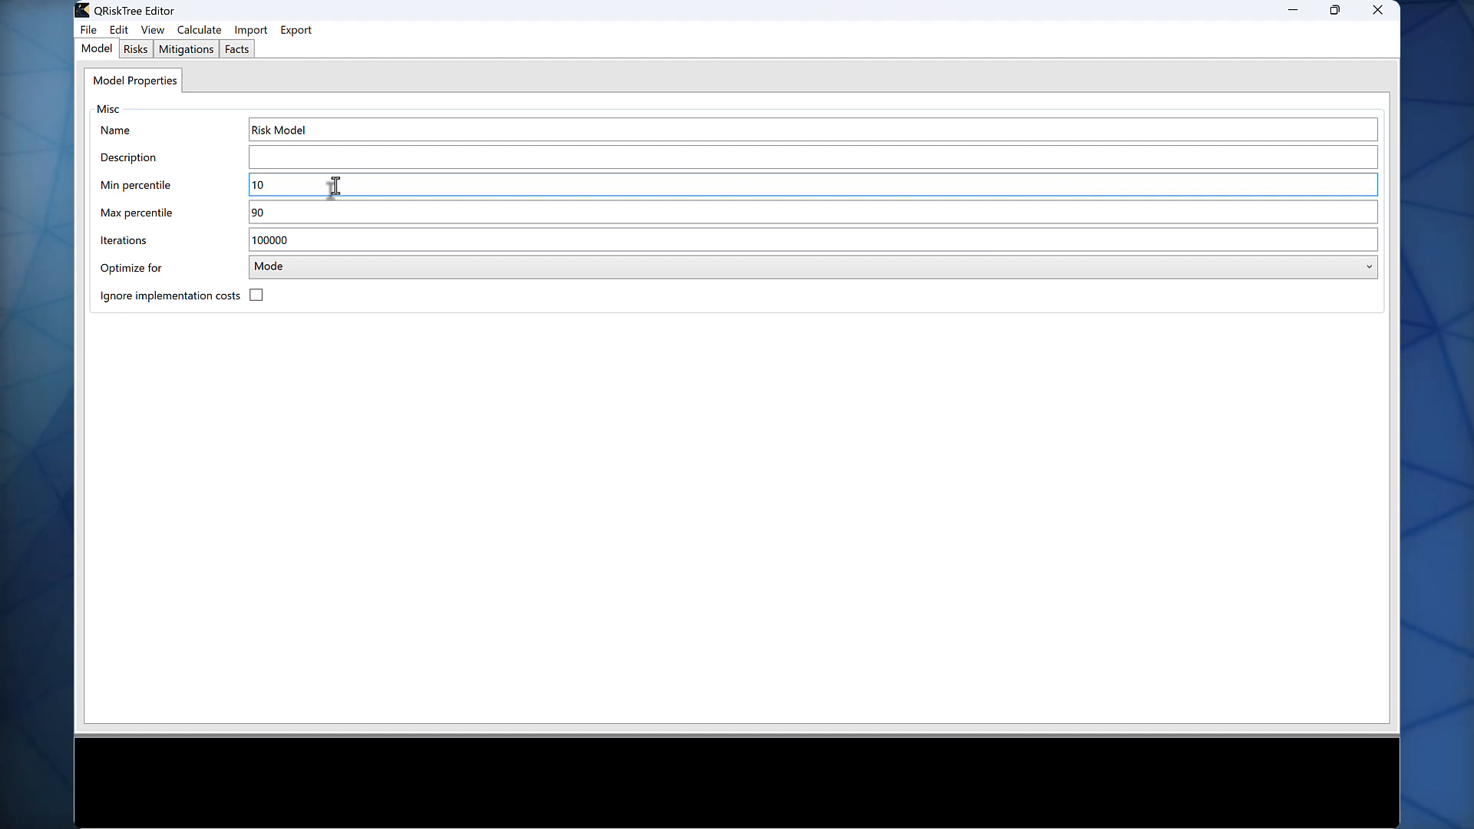
drag(318, 186, 237, 197)
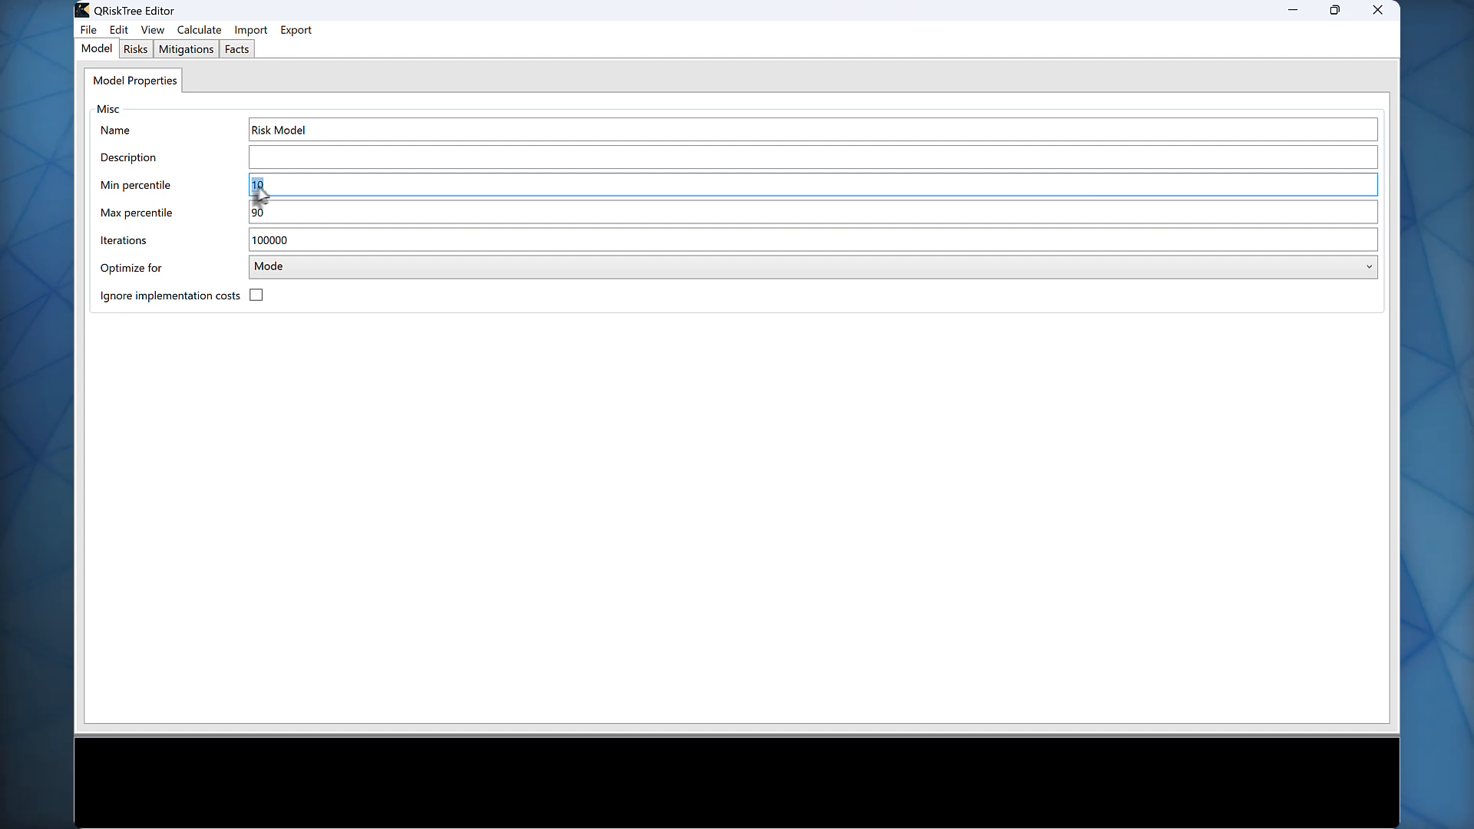
click(277, 184)
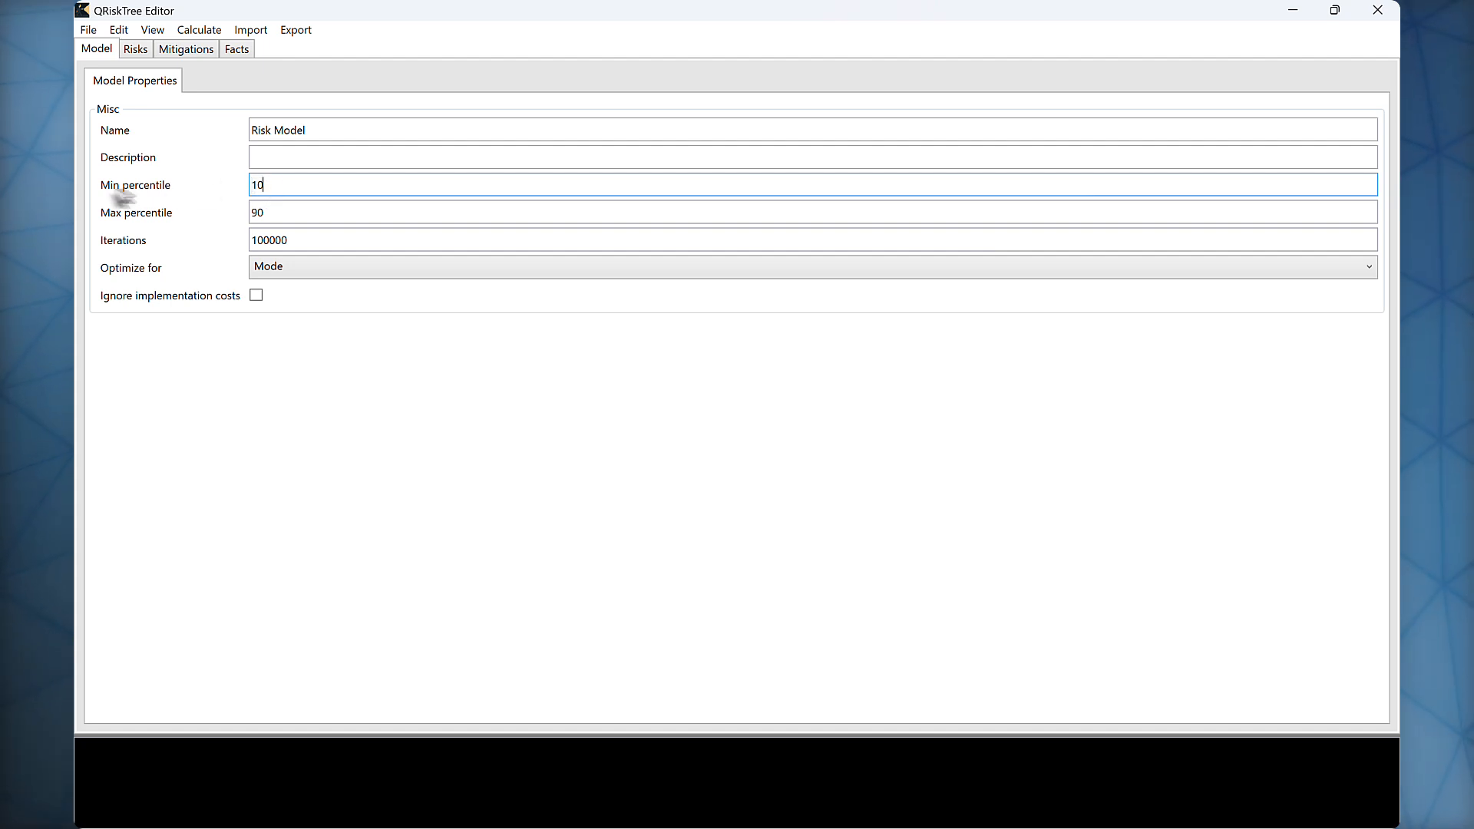
drag(279, 212, 240, 220)
click(270, 215)
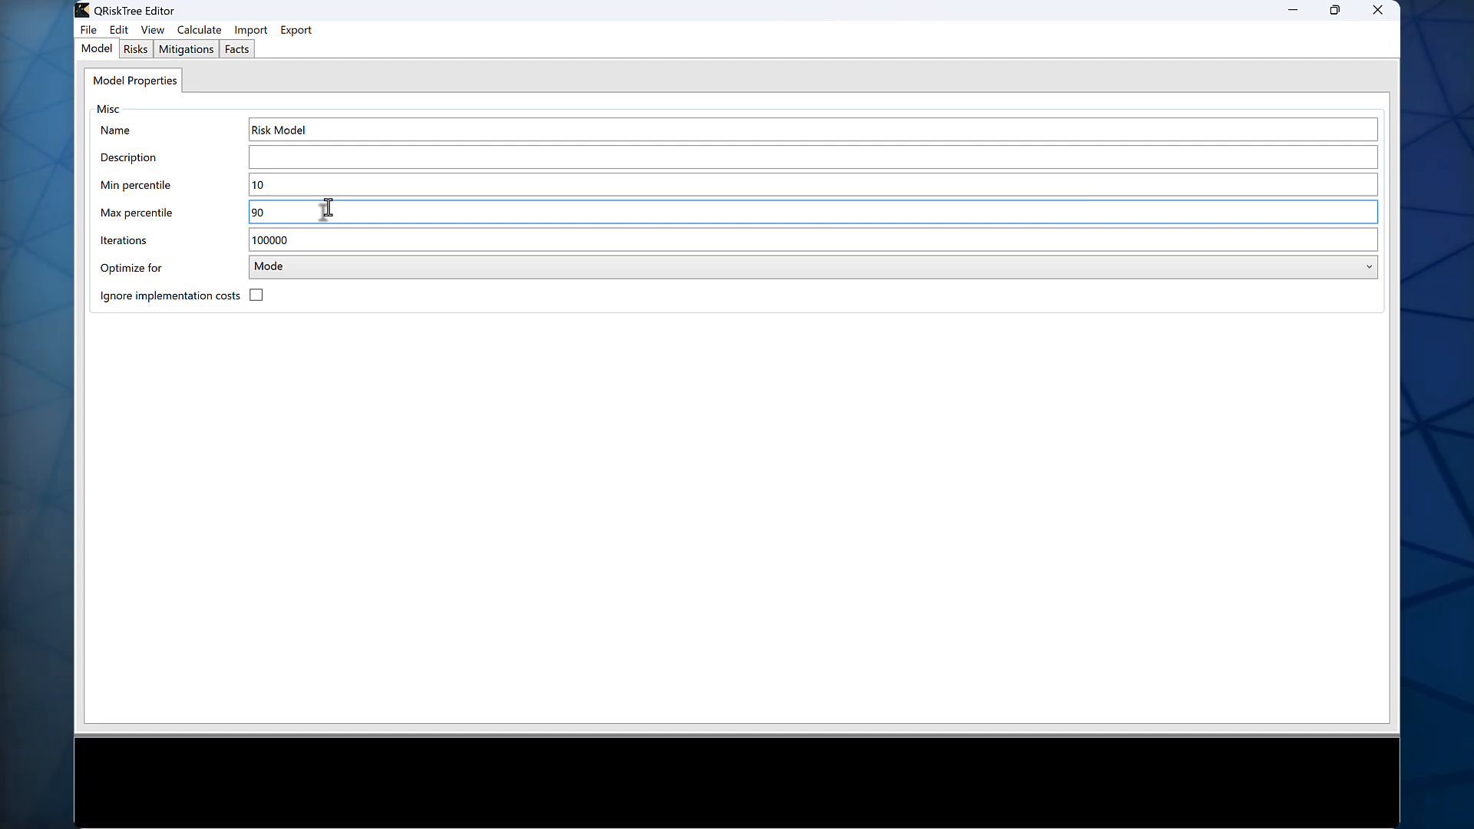
double_click(298, 240)
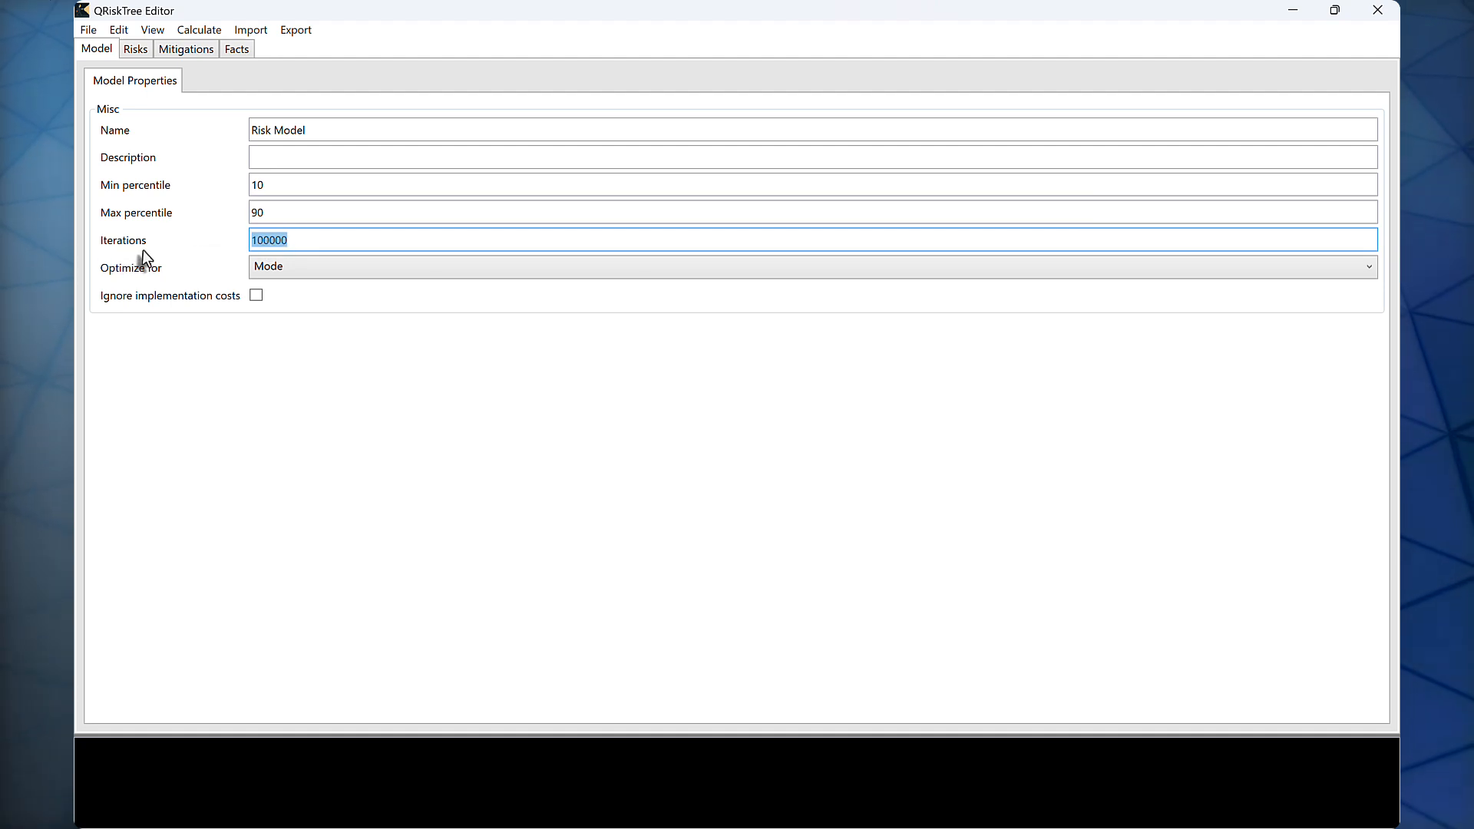
click(292, 242)
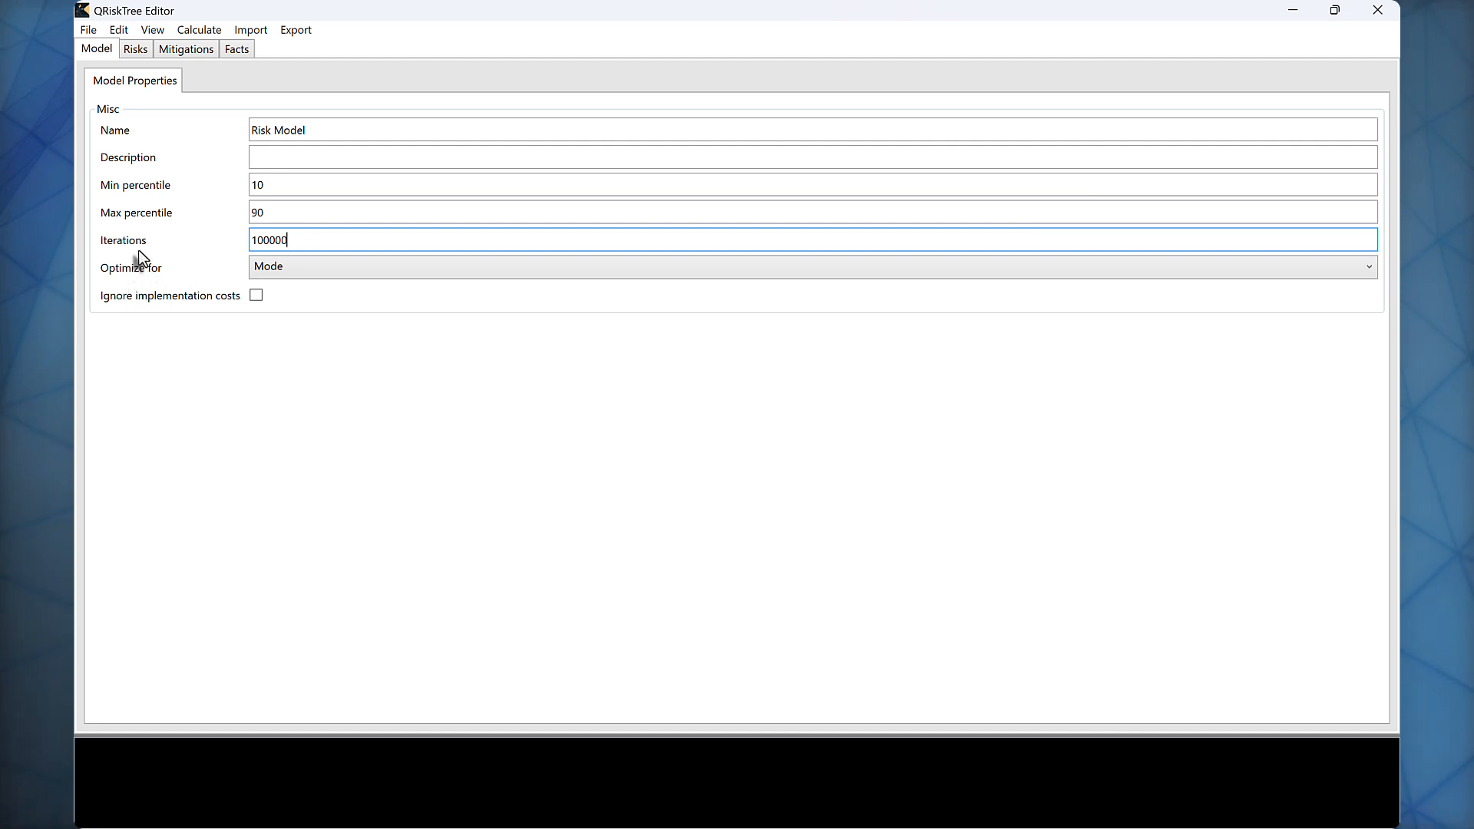
click(292, 274)
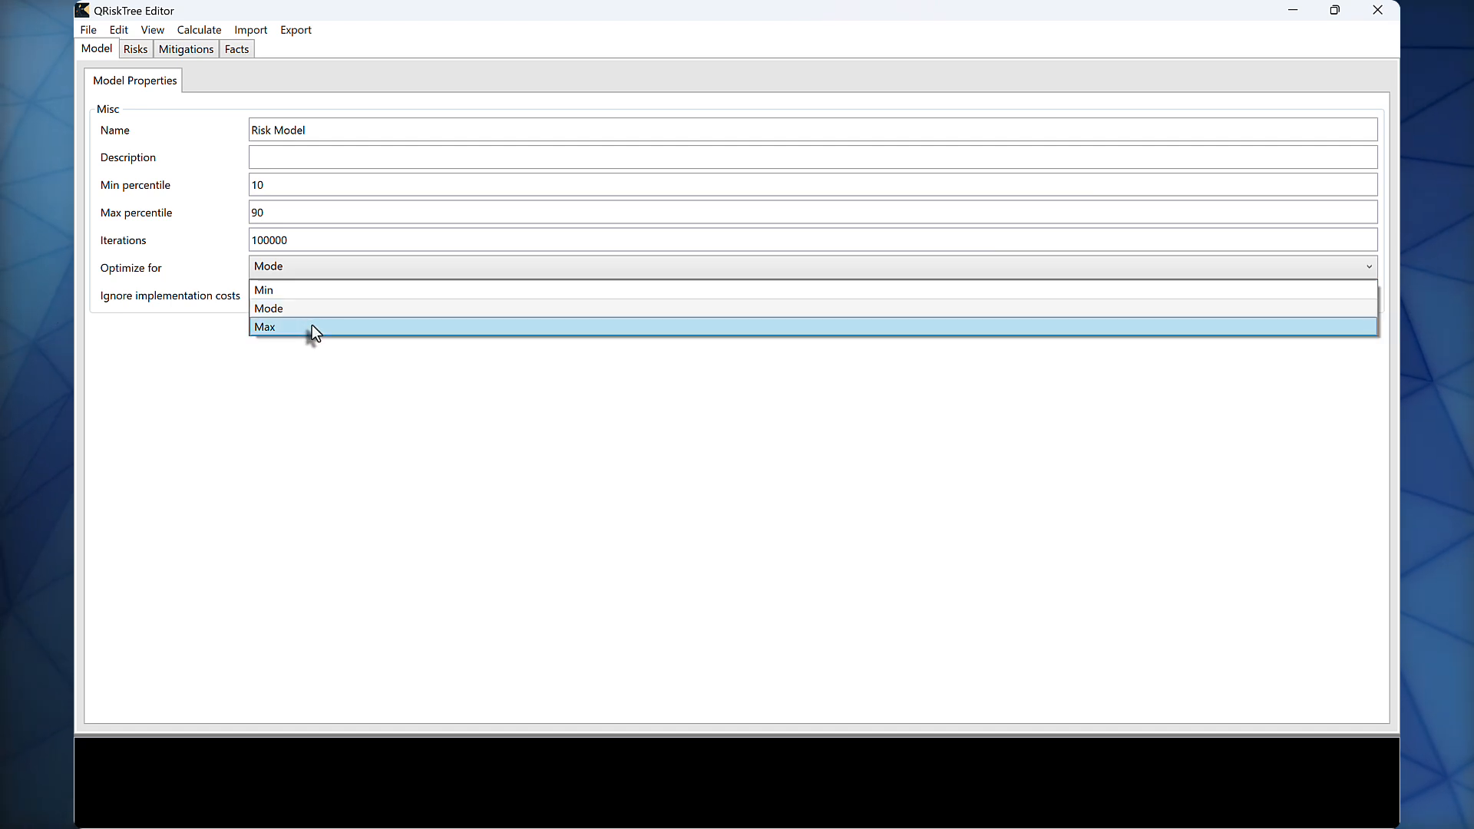
click(334, 272)
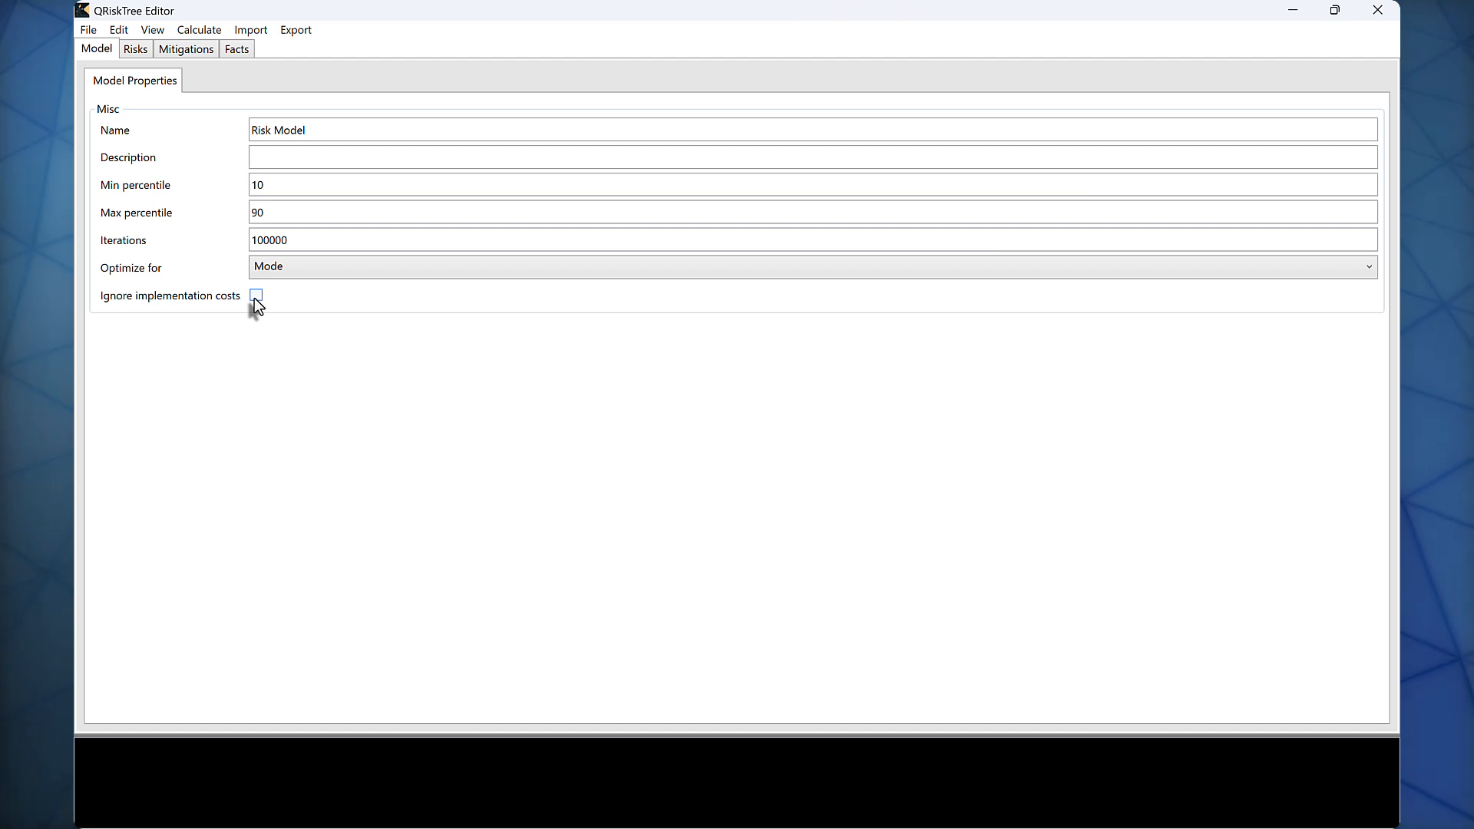
Step: Create two new risks in the model's risk list
click(136, 51)
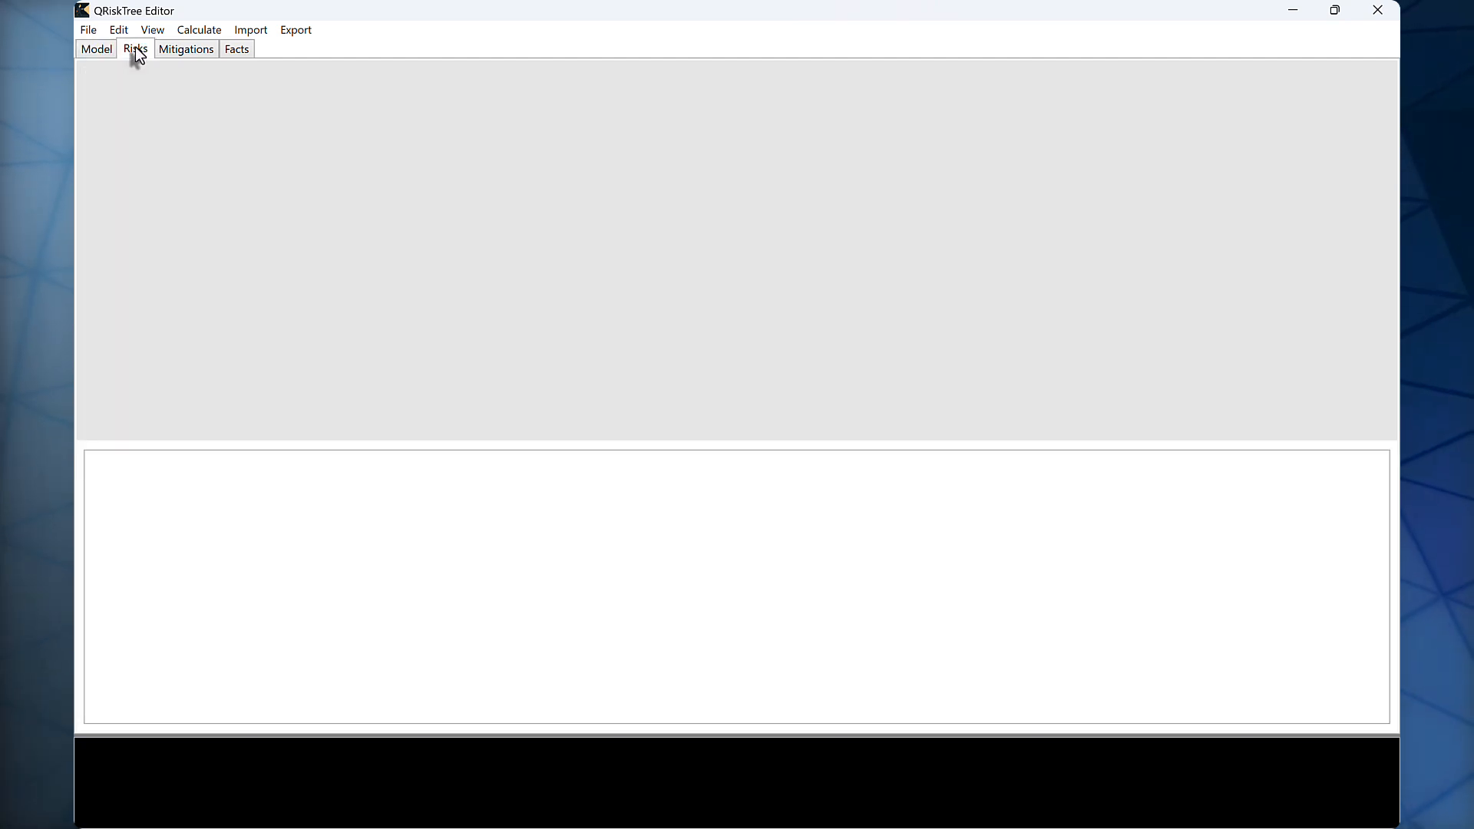
right_click(232, 146)
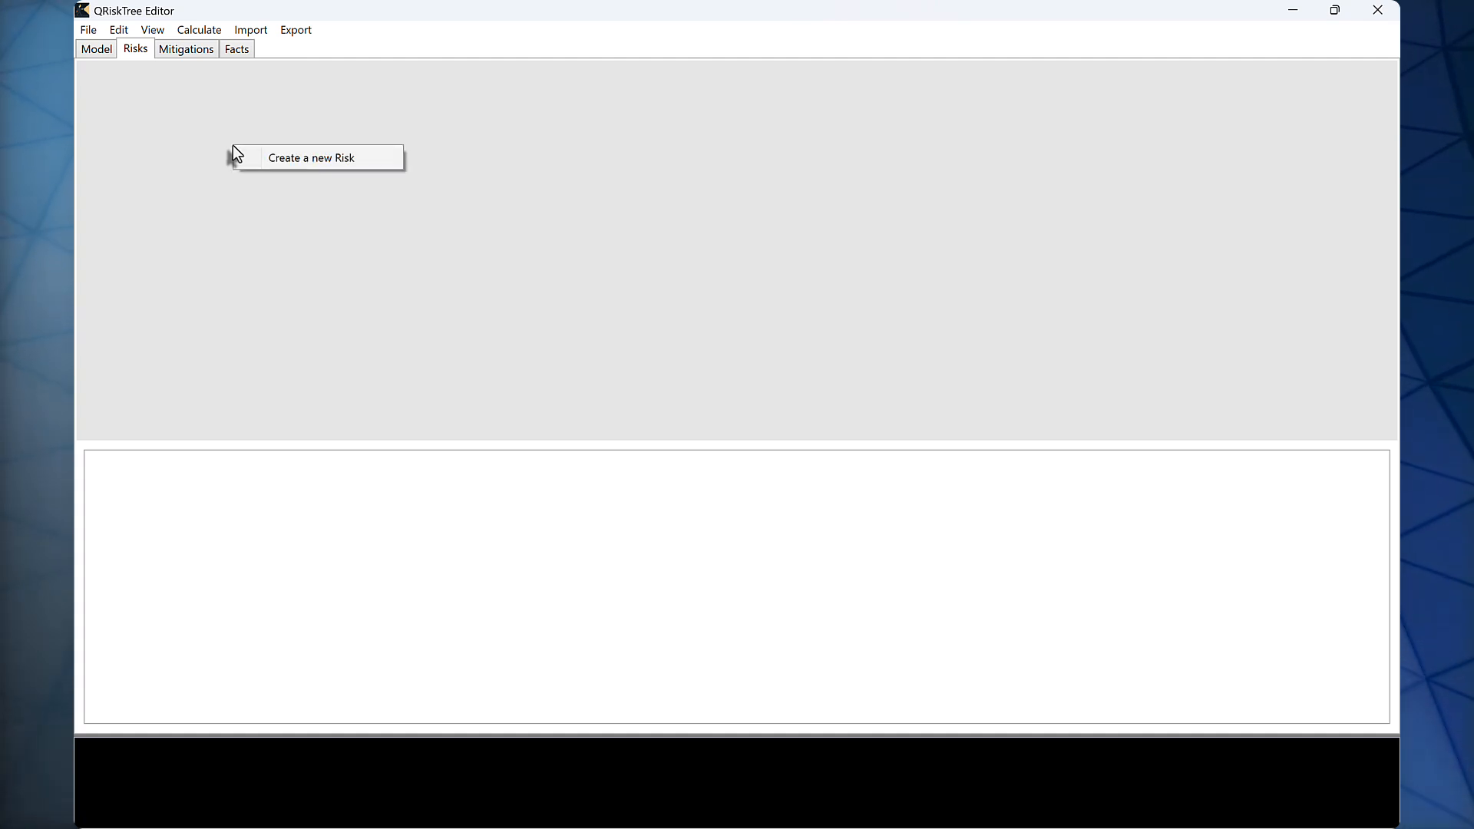
click(364, 164)
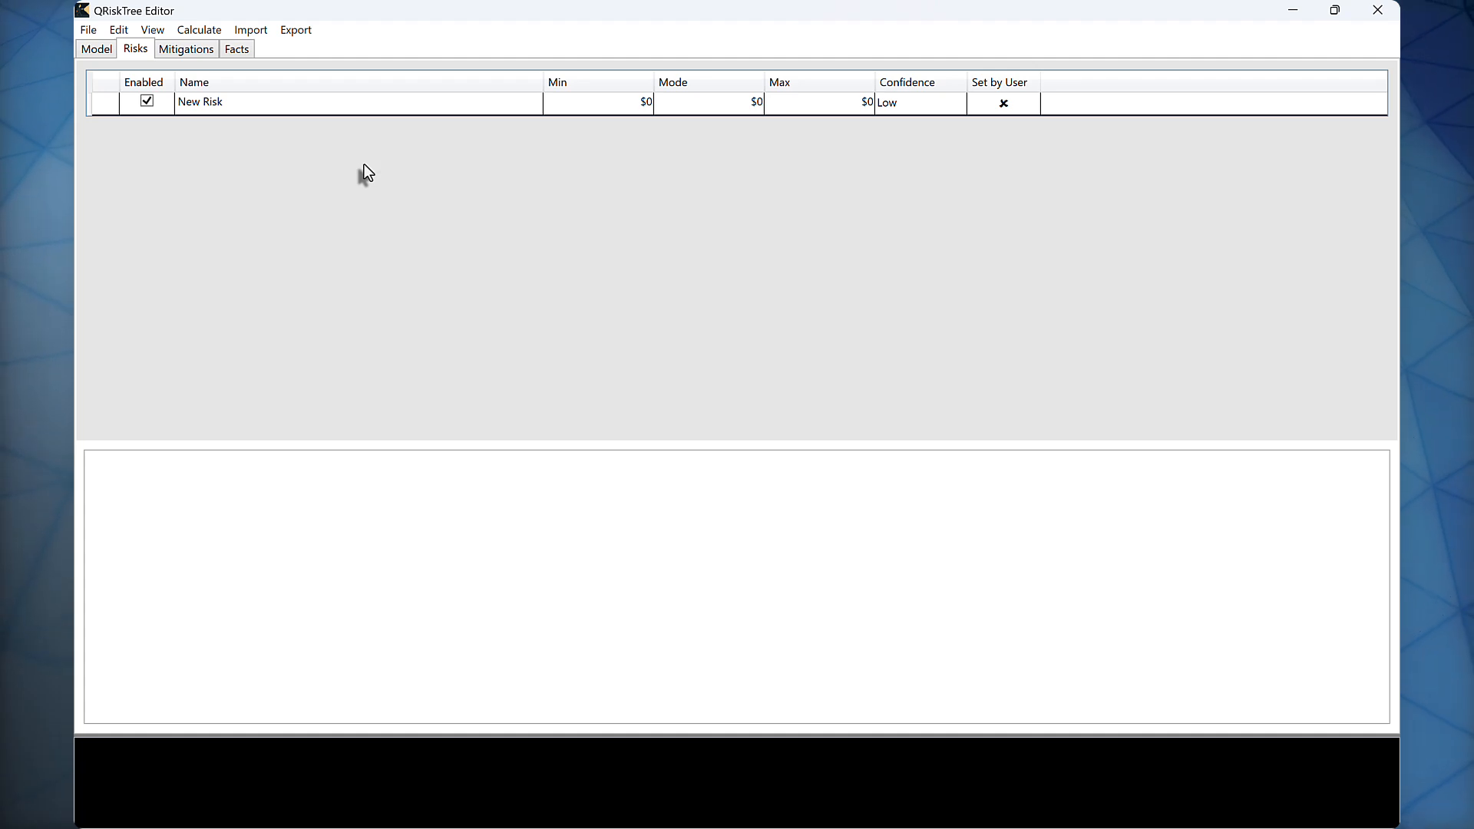
click(119, 31)
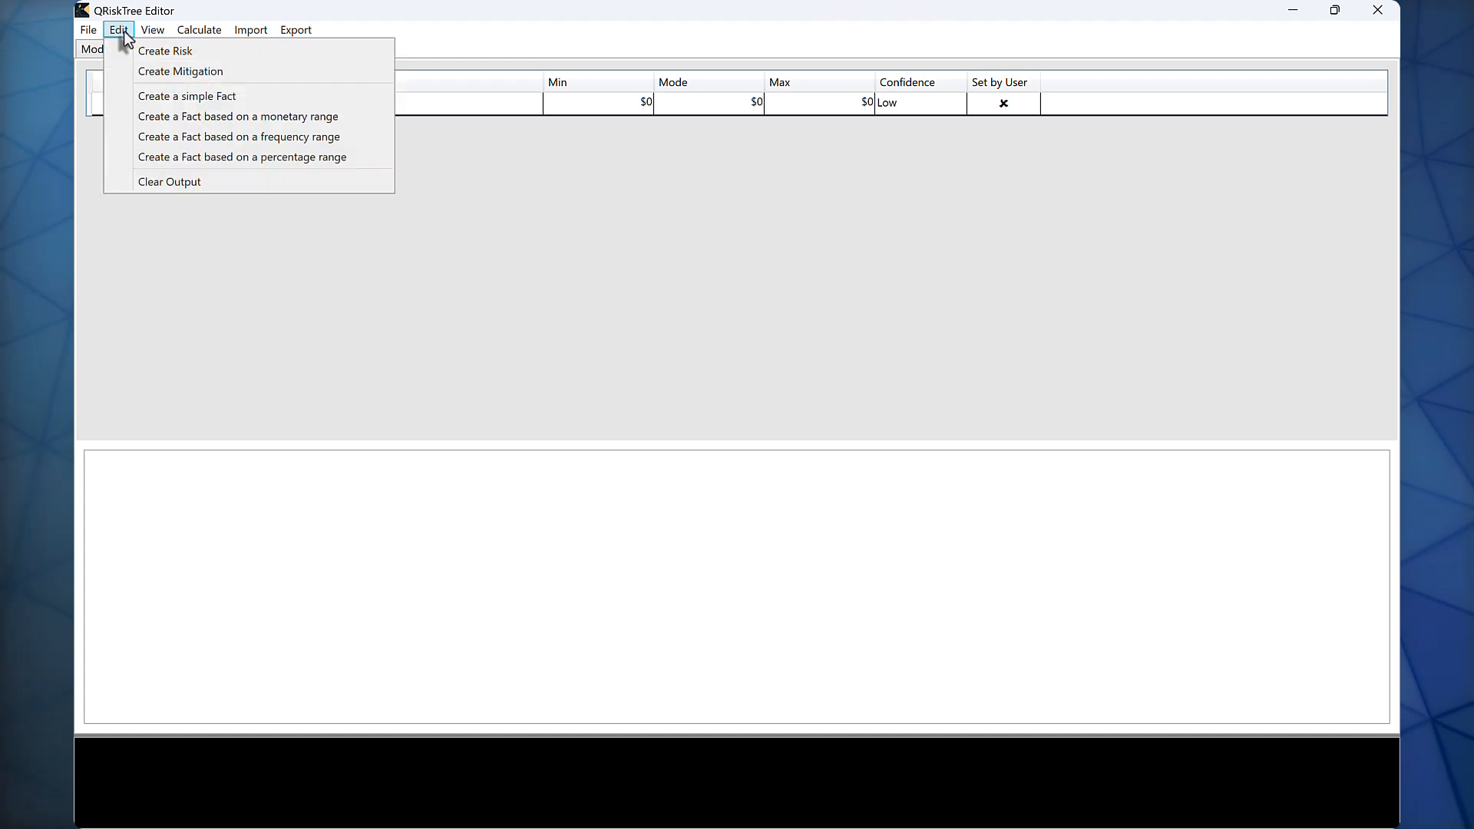
click(164, 52)
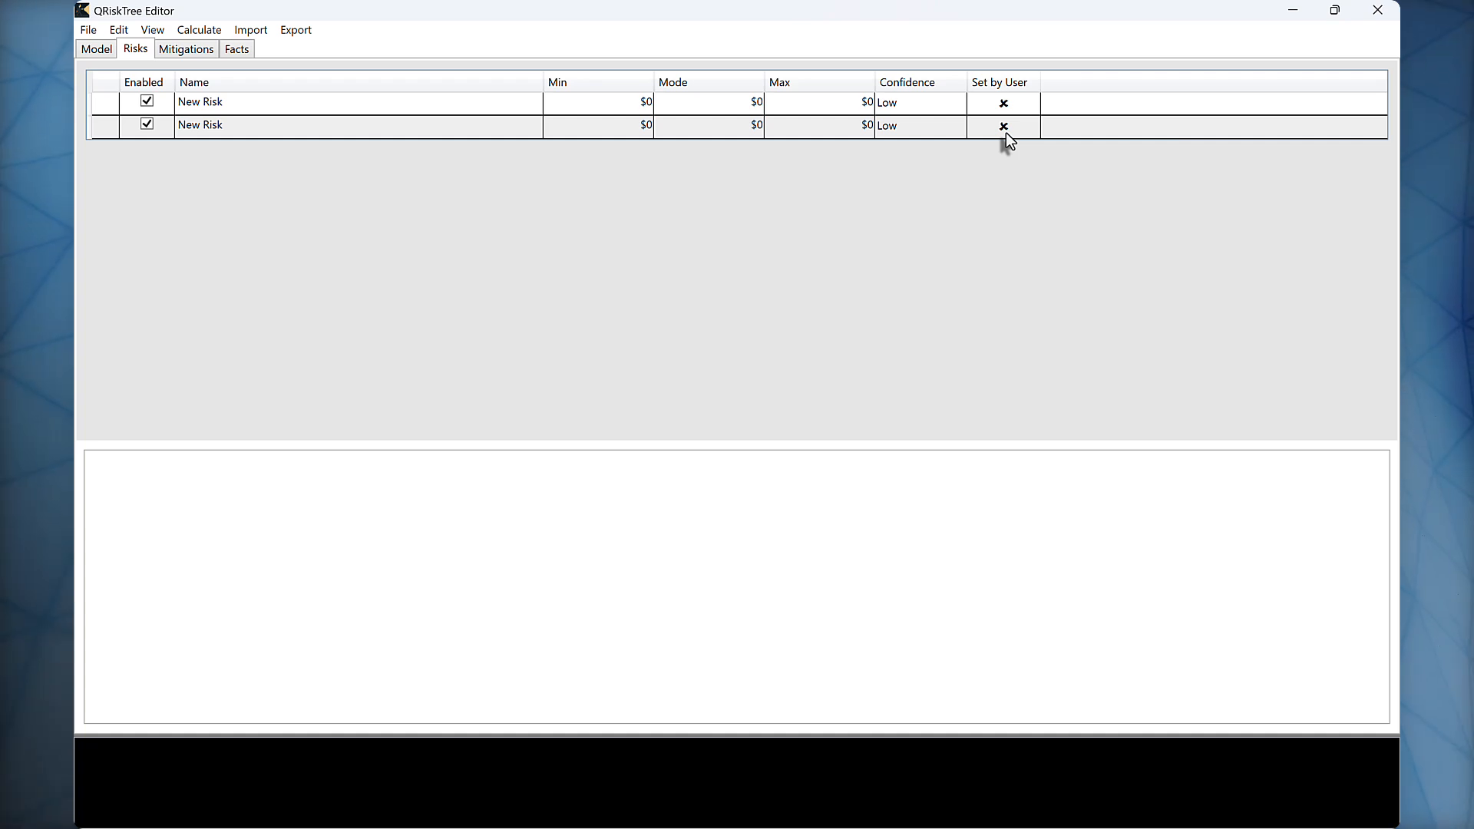
Step: Add a Loss Event Frequency and a Loss Magnitude to the first risk and expand its components
right_click(408, 101)
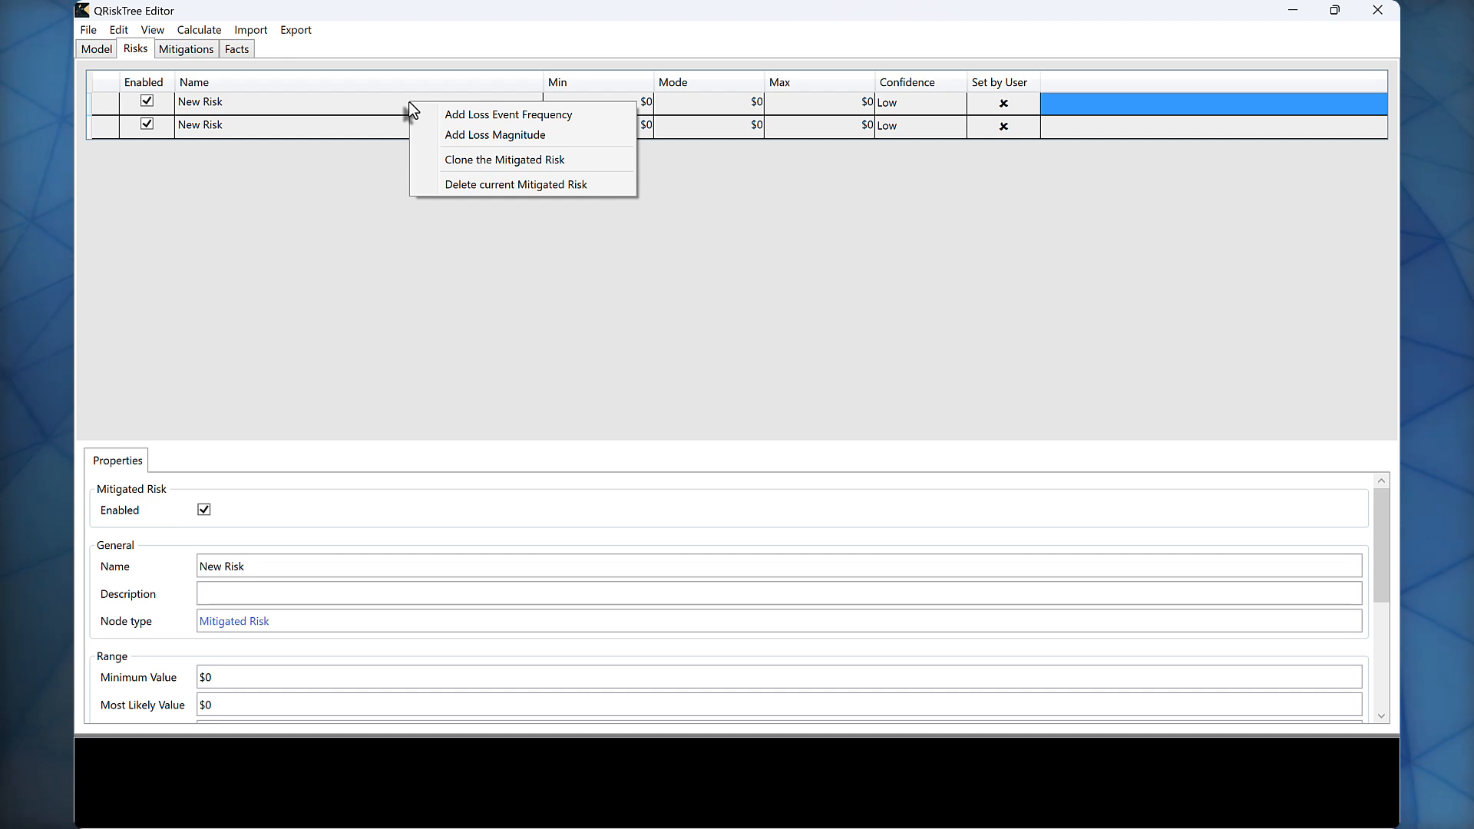
click(586, 118)
right_click(492, 110)
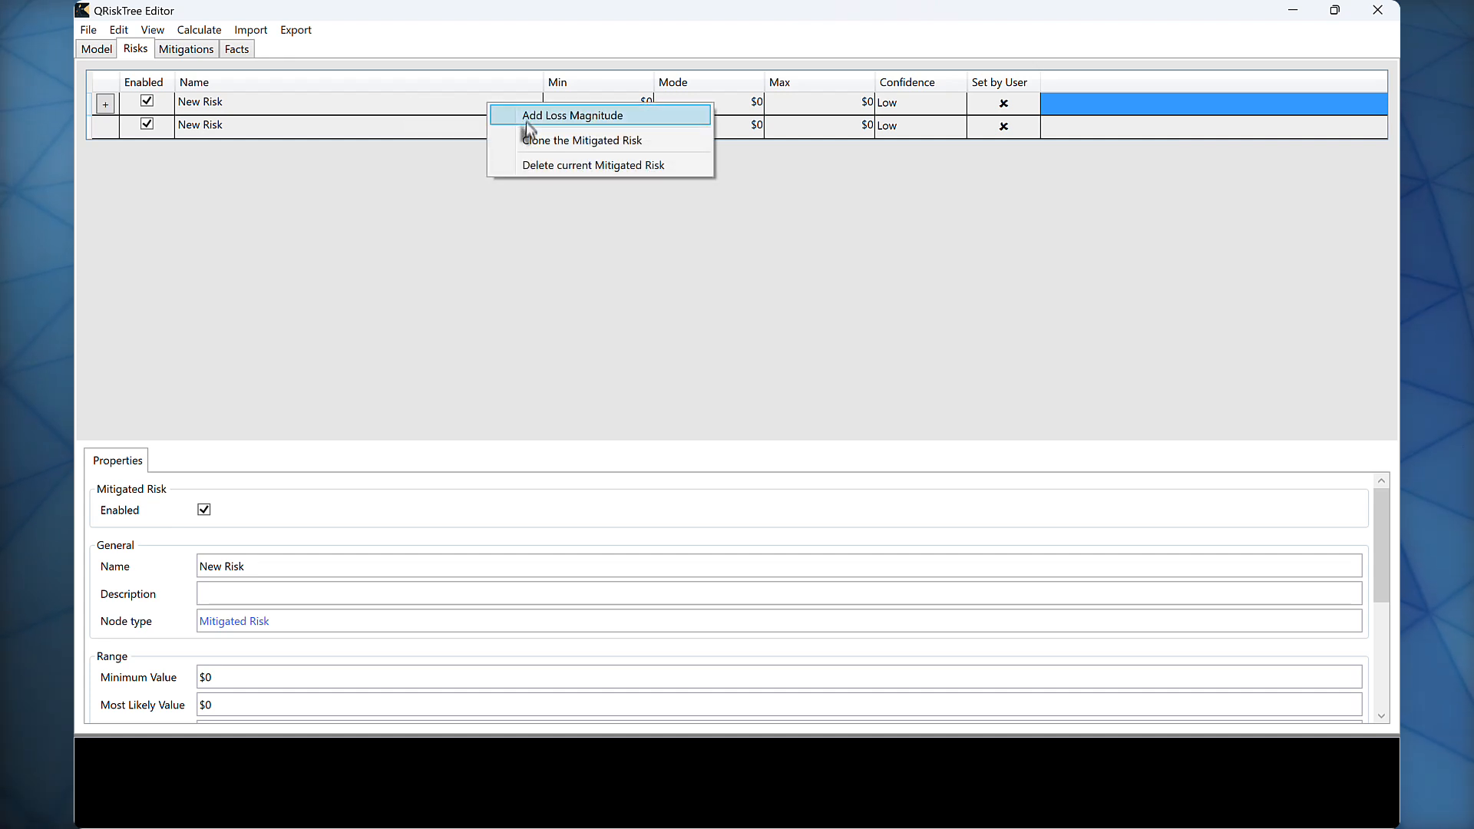
click(527, 122)
click(106, 112)
click(106, 108)
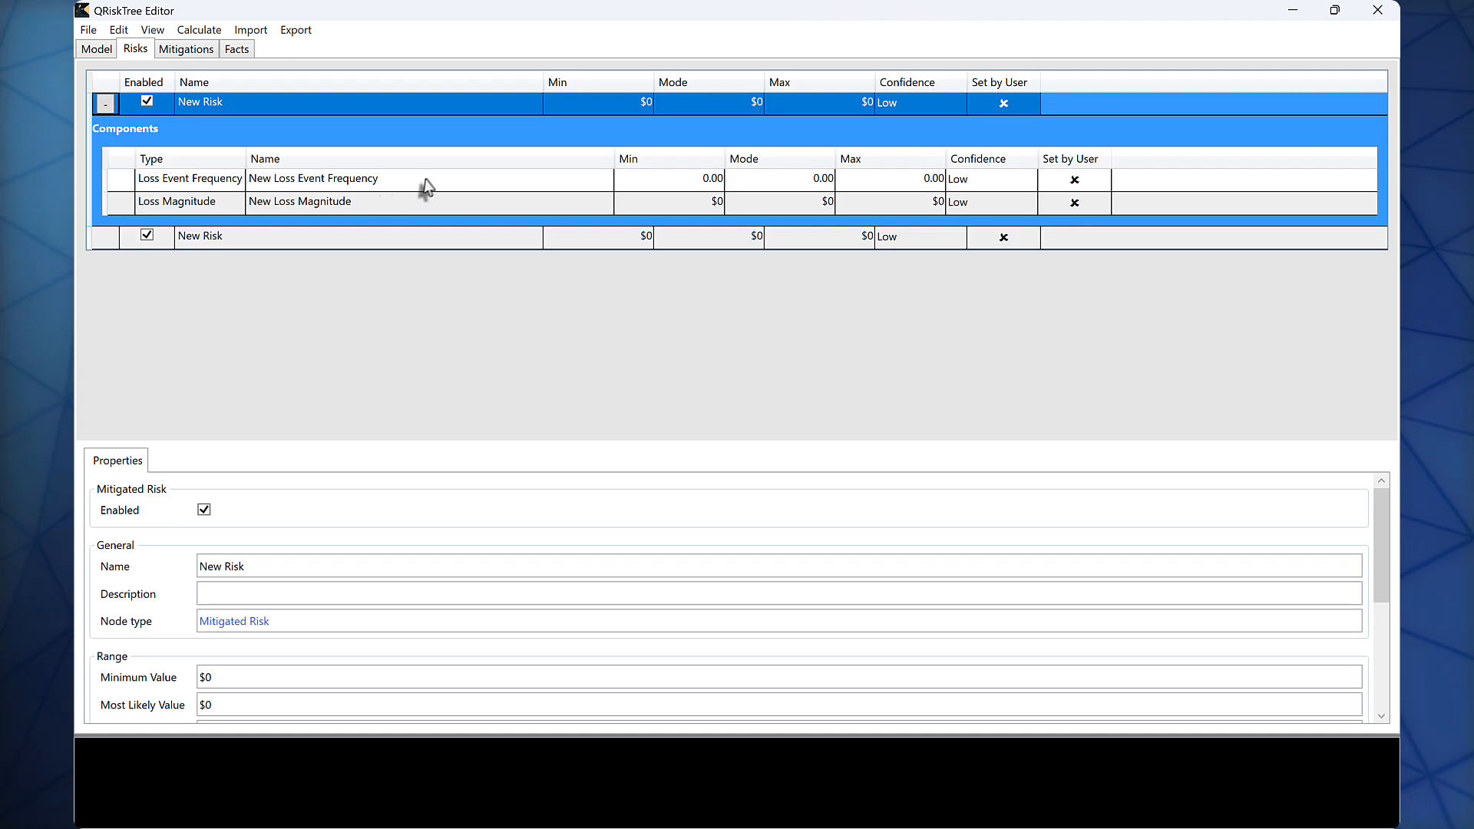
Step: Set the first risk's Loss Event Frequency range to minimum 12, mode 60 and maximum 240
right_click(670, 181)
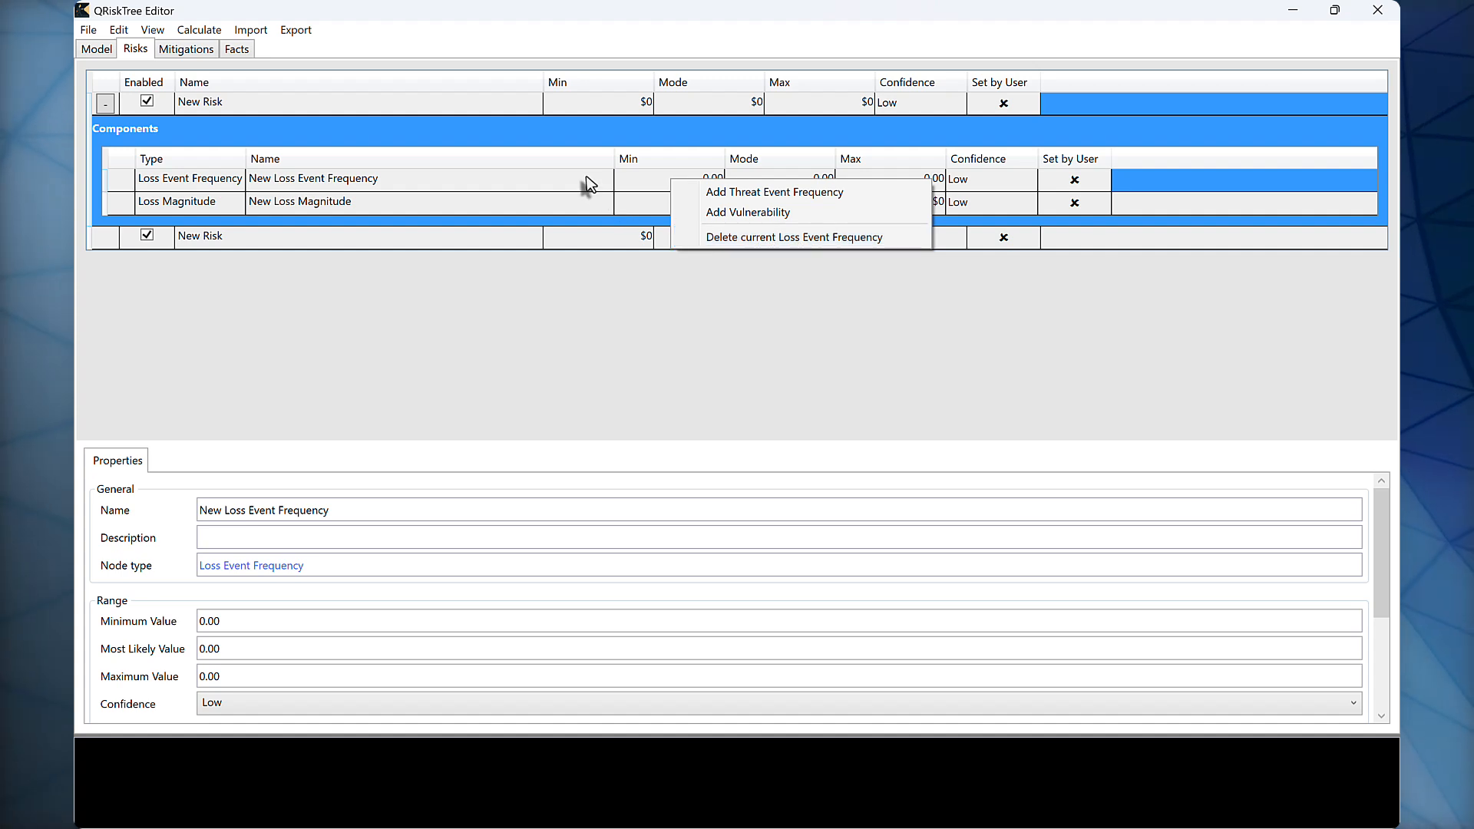
click(586, 176)
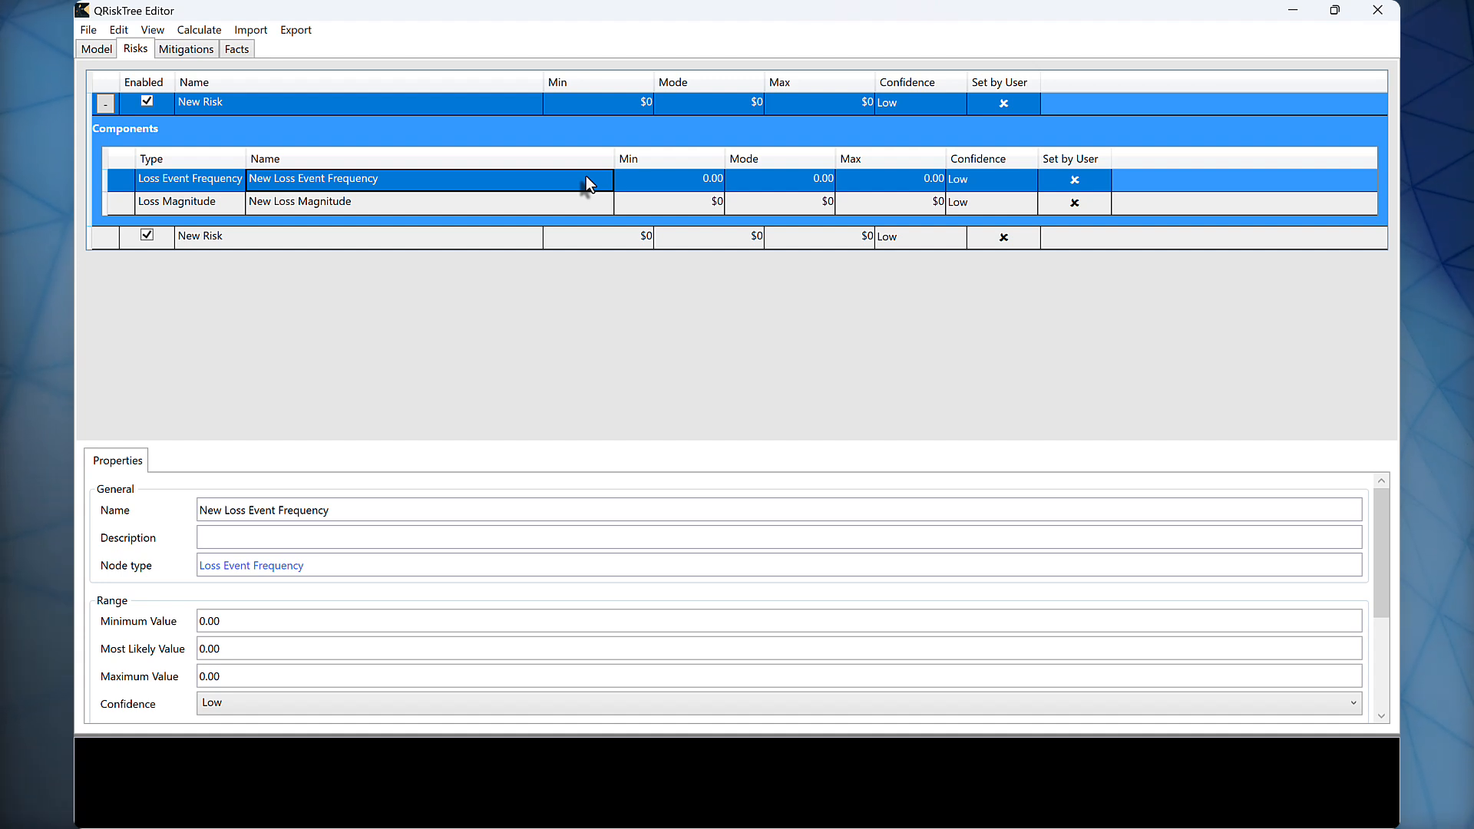
click(667, 183)
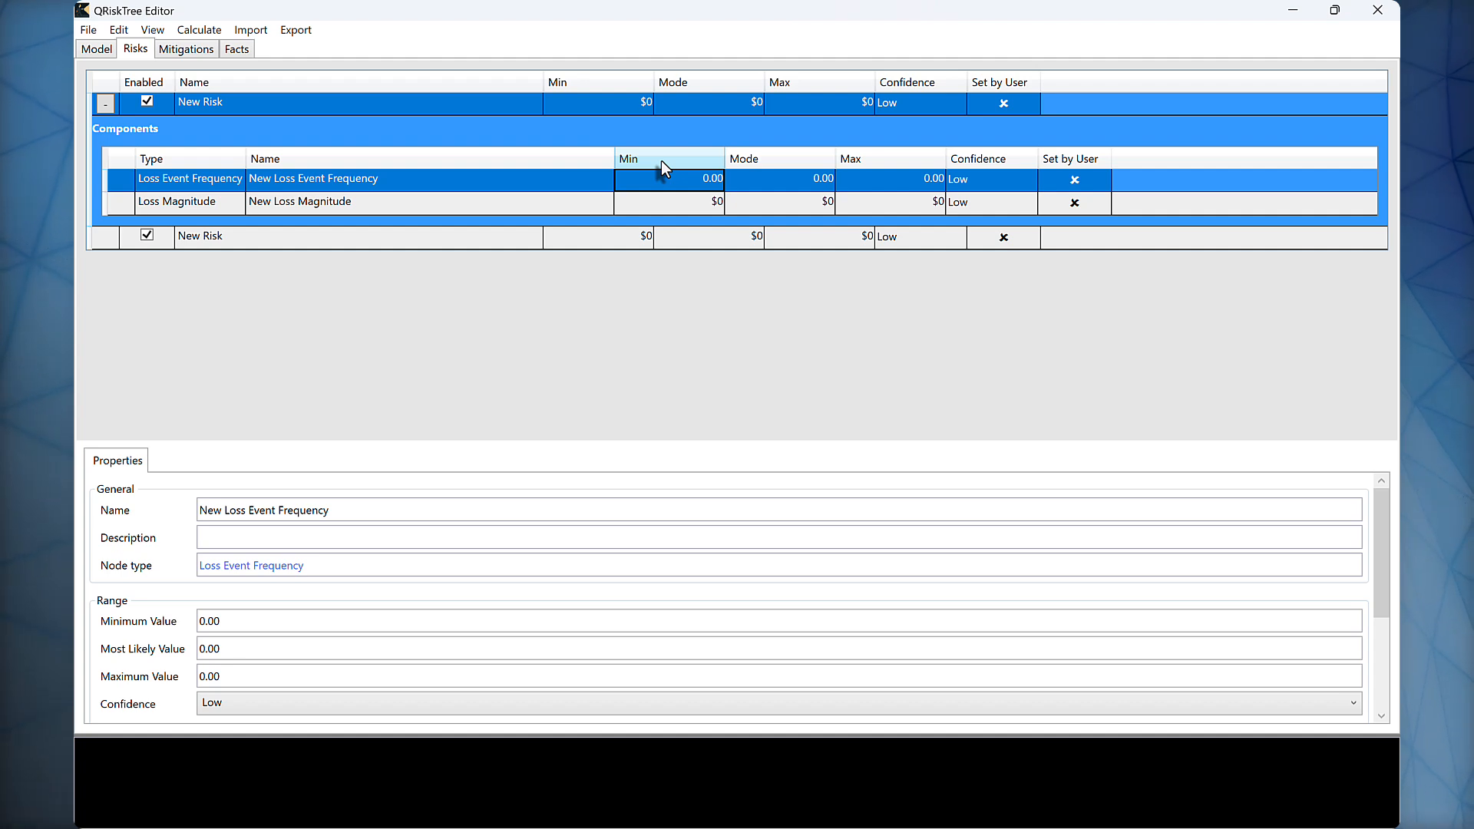
text(12)
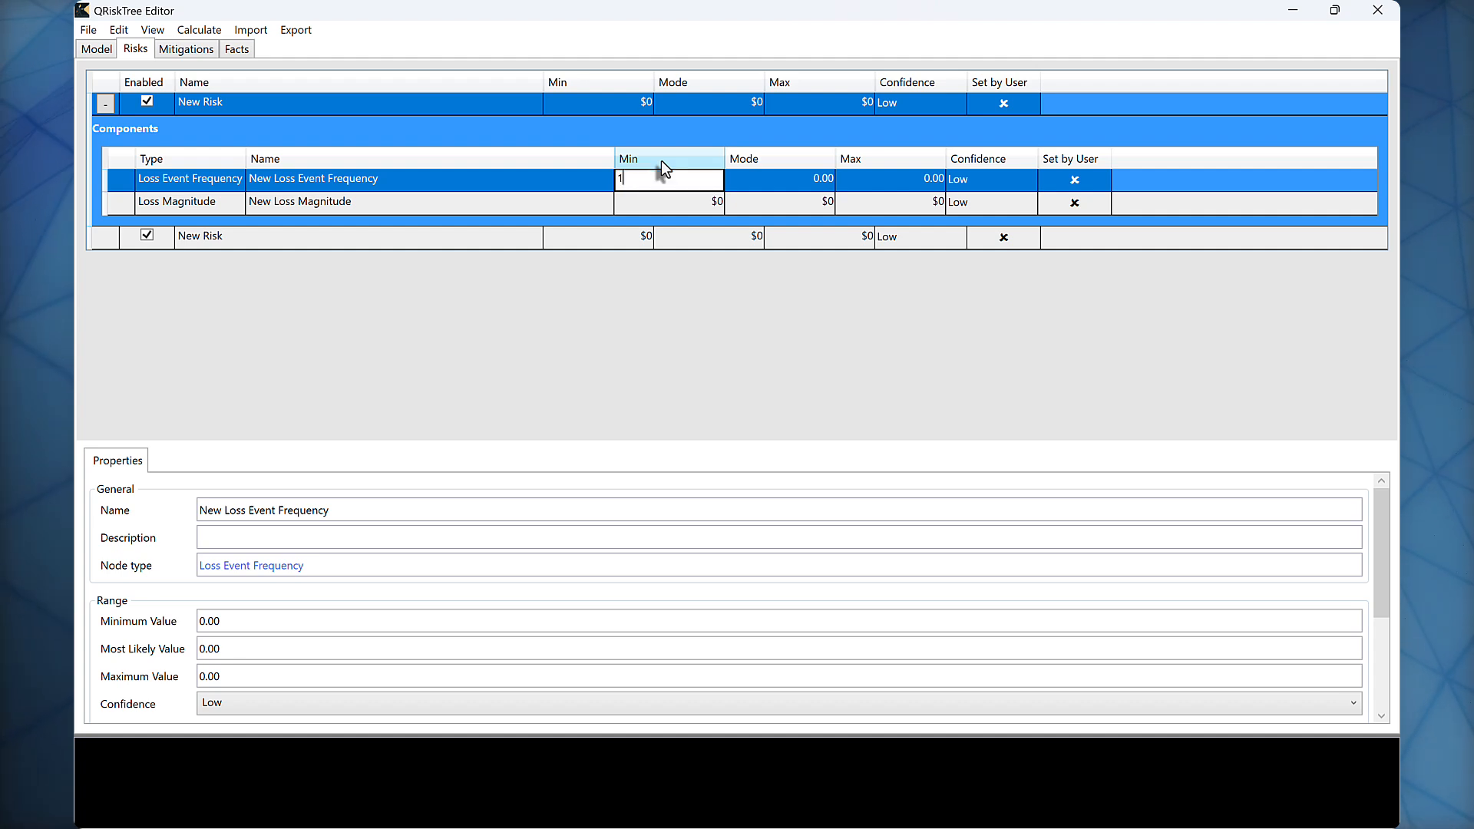
key(Tab)
text(60)
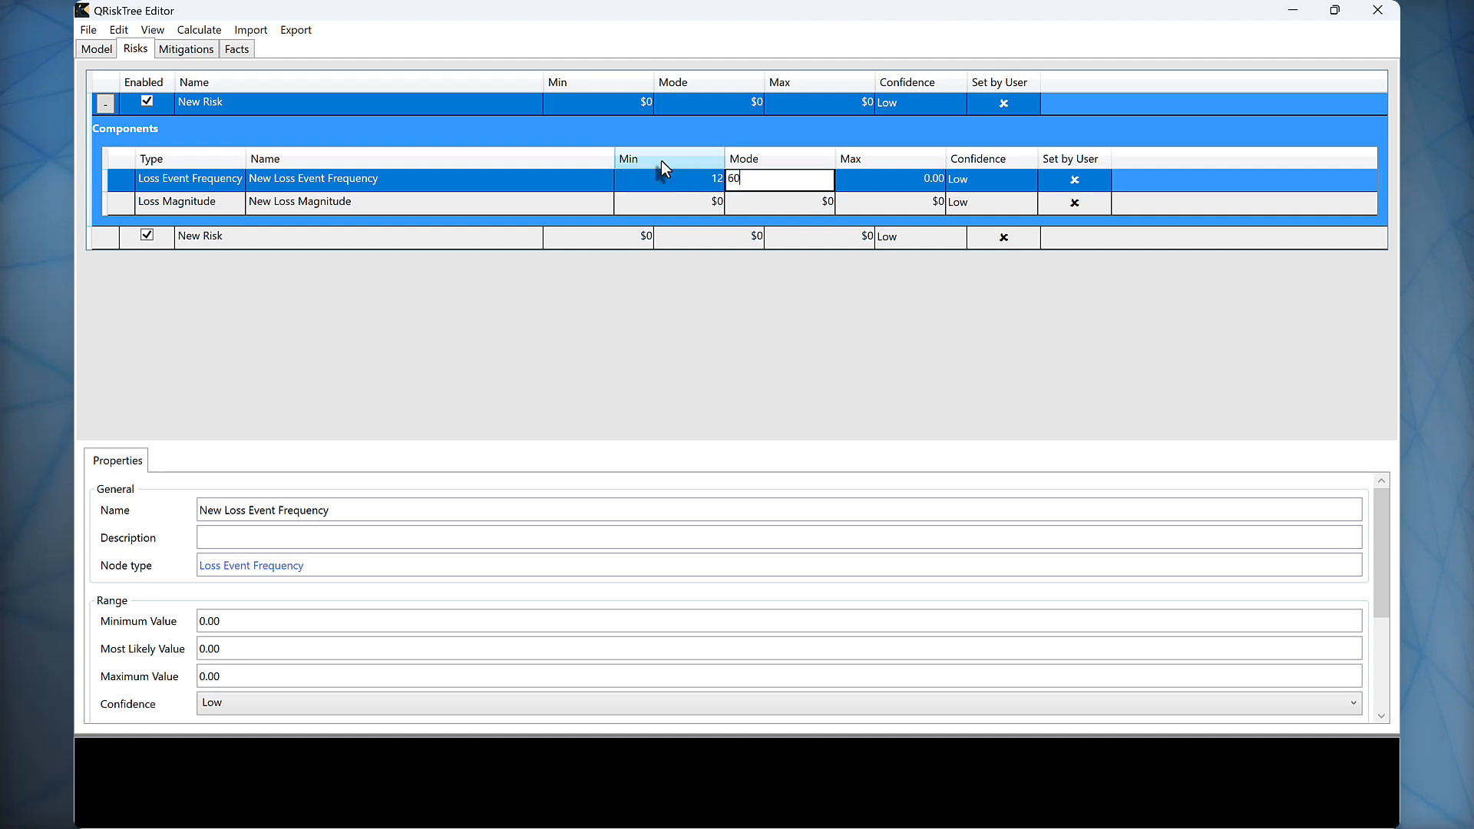
key(Tab)
text(2)
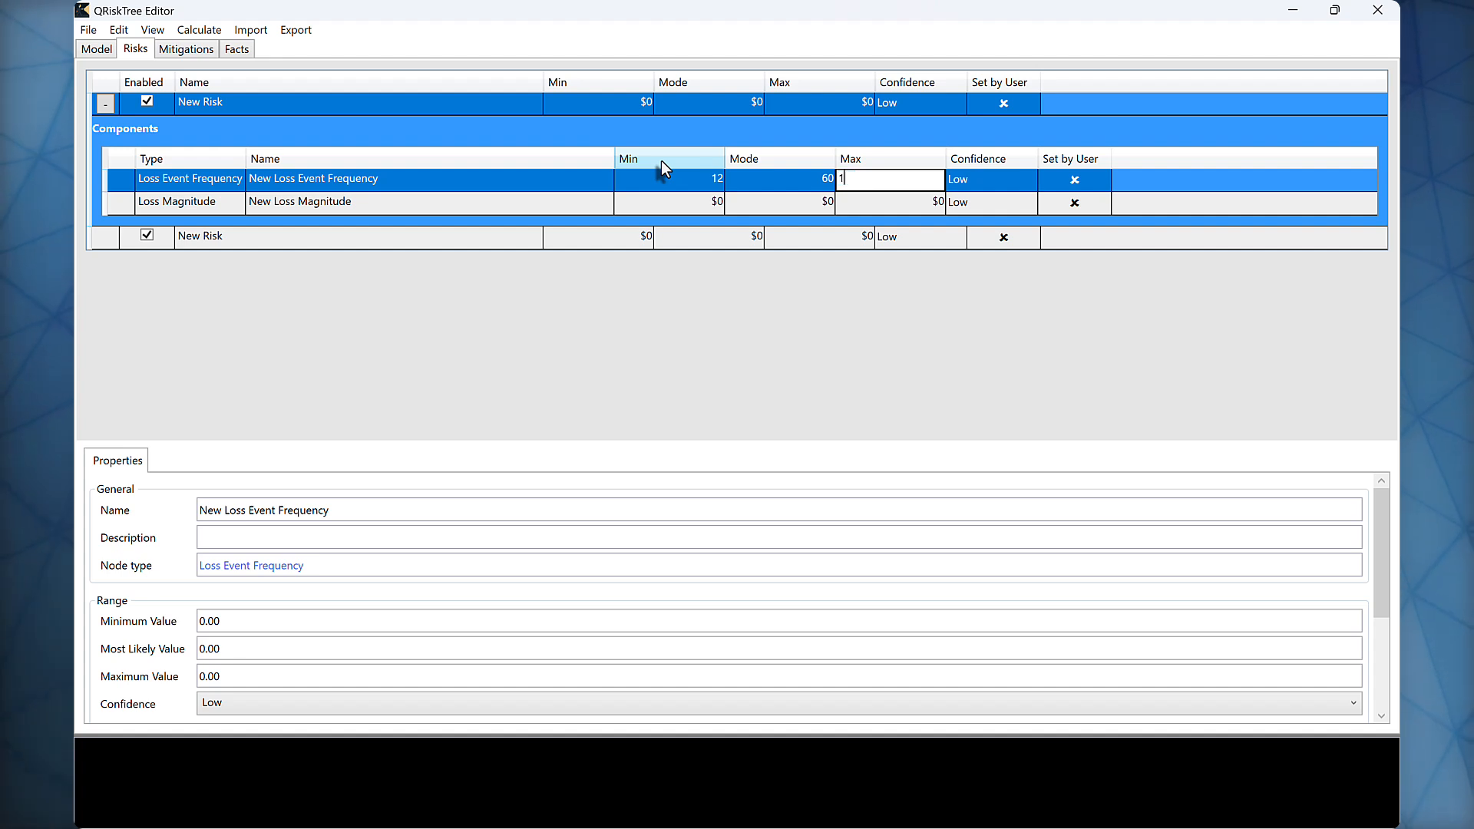
text(40)
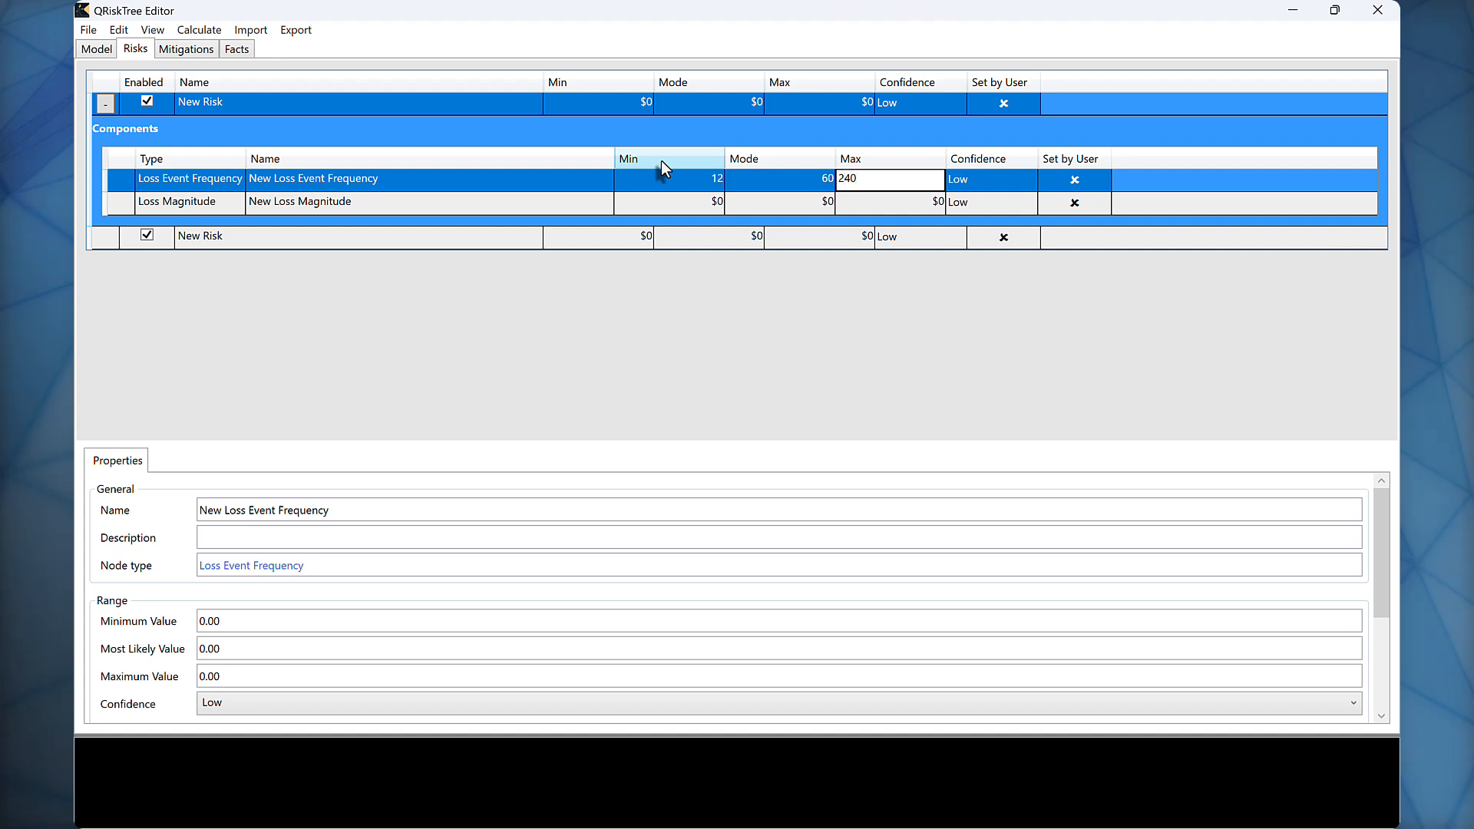
key(Tab)
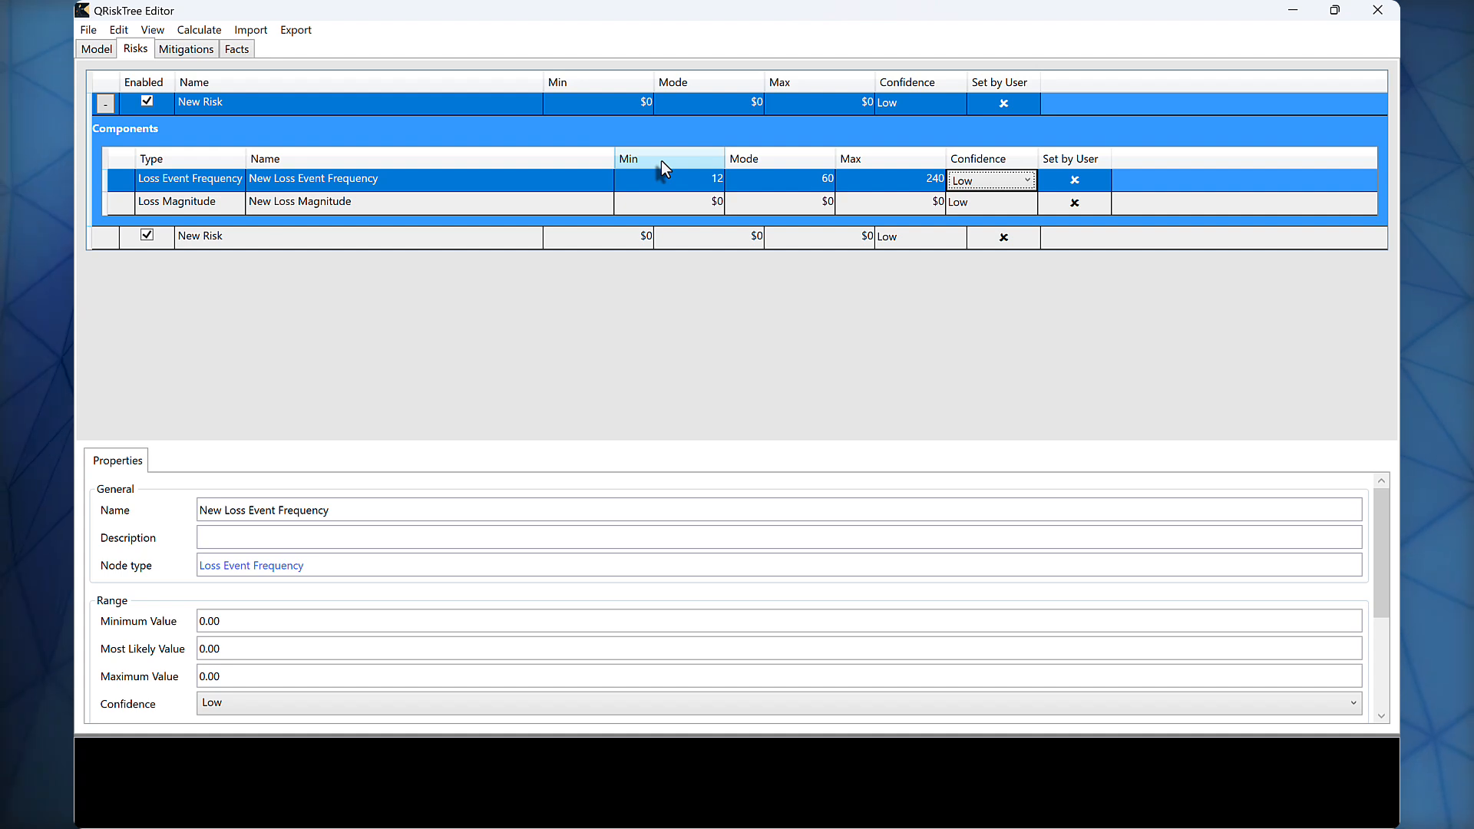
key(Return)
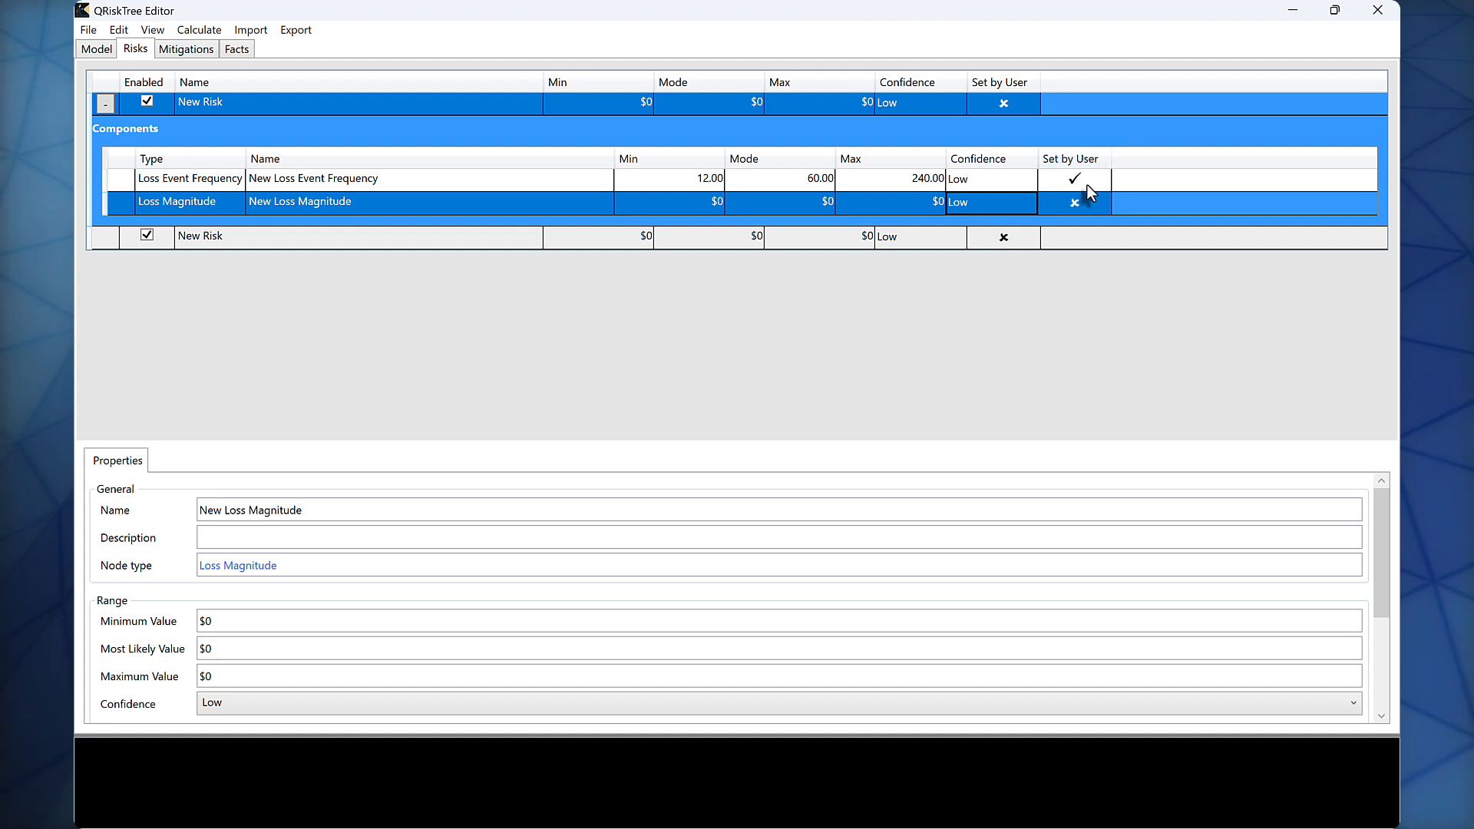
Step: Reset the range of the first risk's Loss Event Frequency
right_click(580, 176)
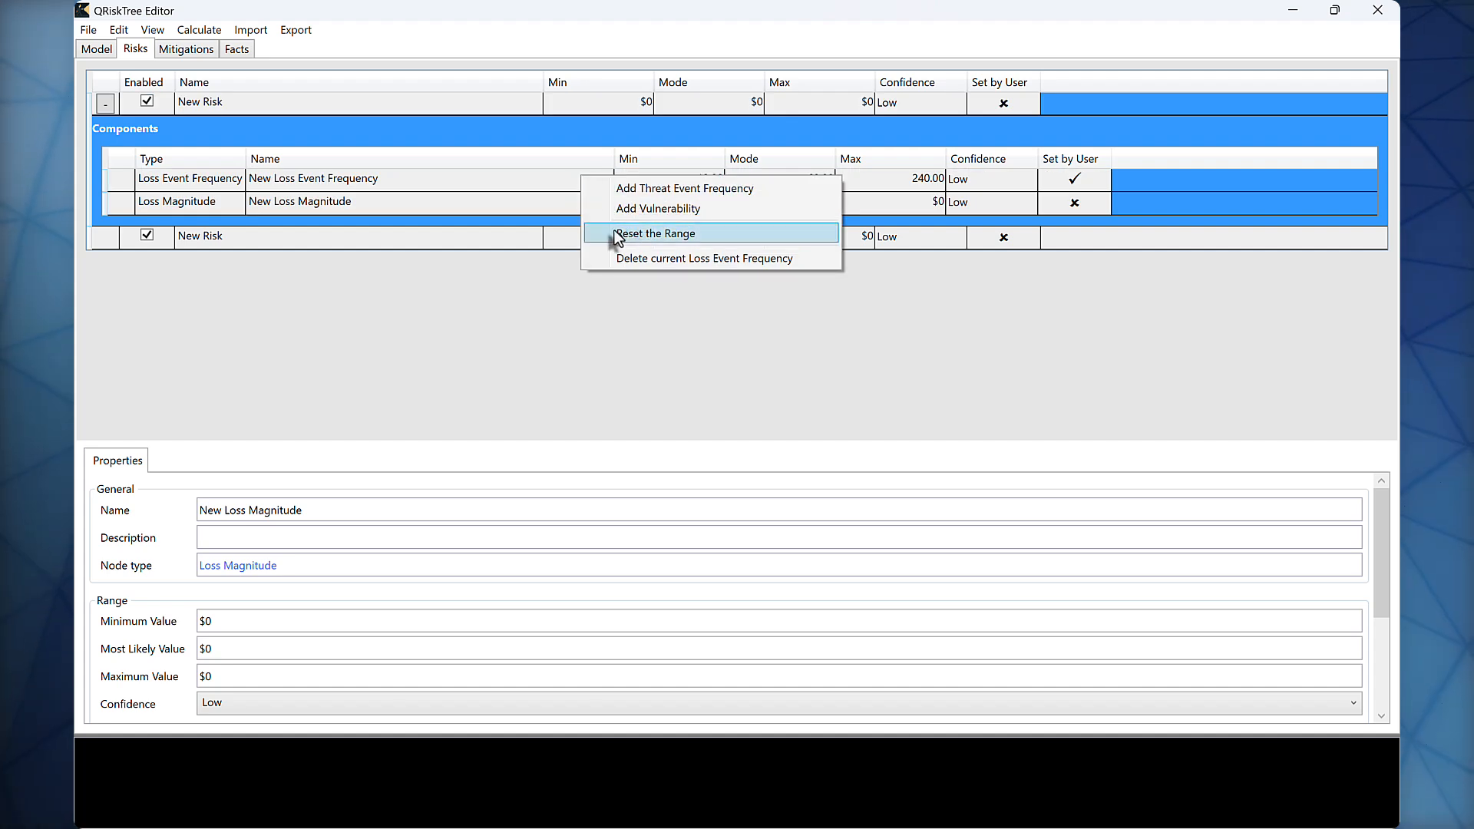
click(702, 238)
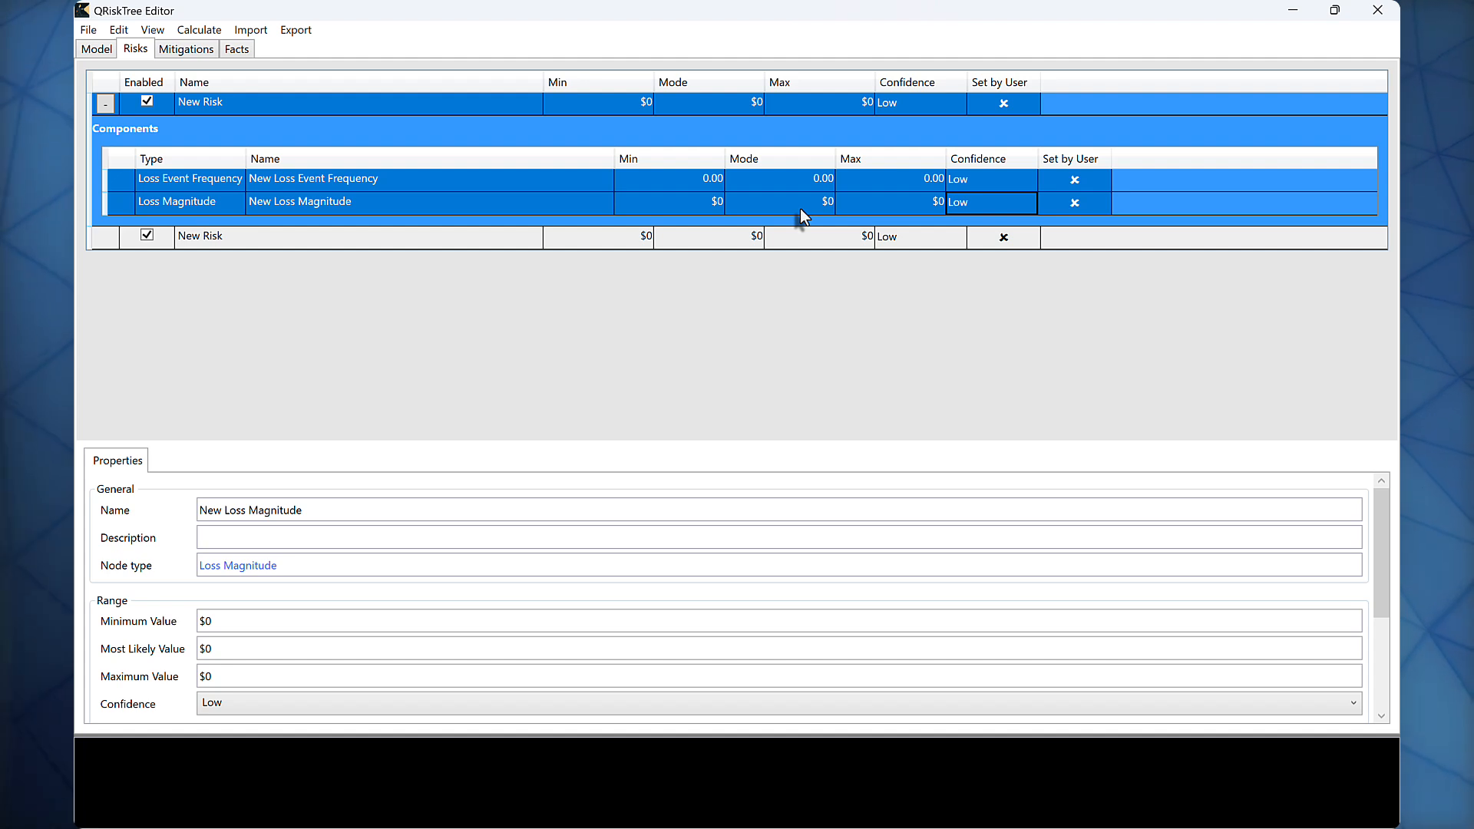
click(675, 202)
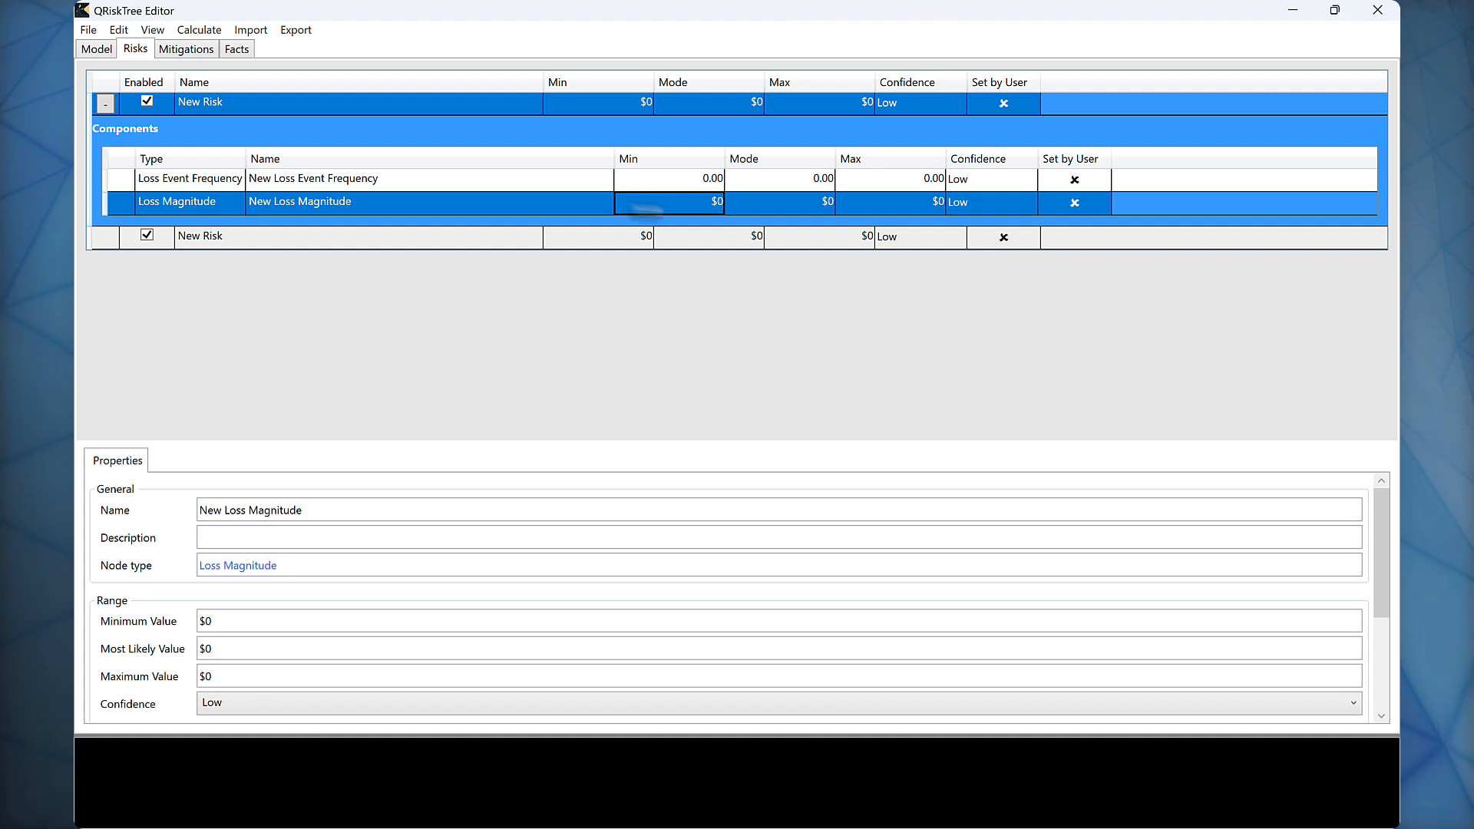
Step: Add a Threat Event Frequency and a Vulnerability to the Loss Event Frequency and expand its components
right_click(541, 183)
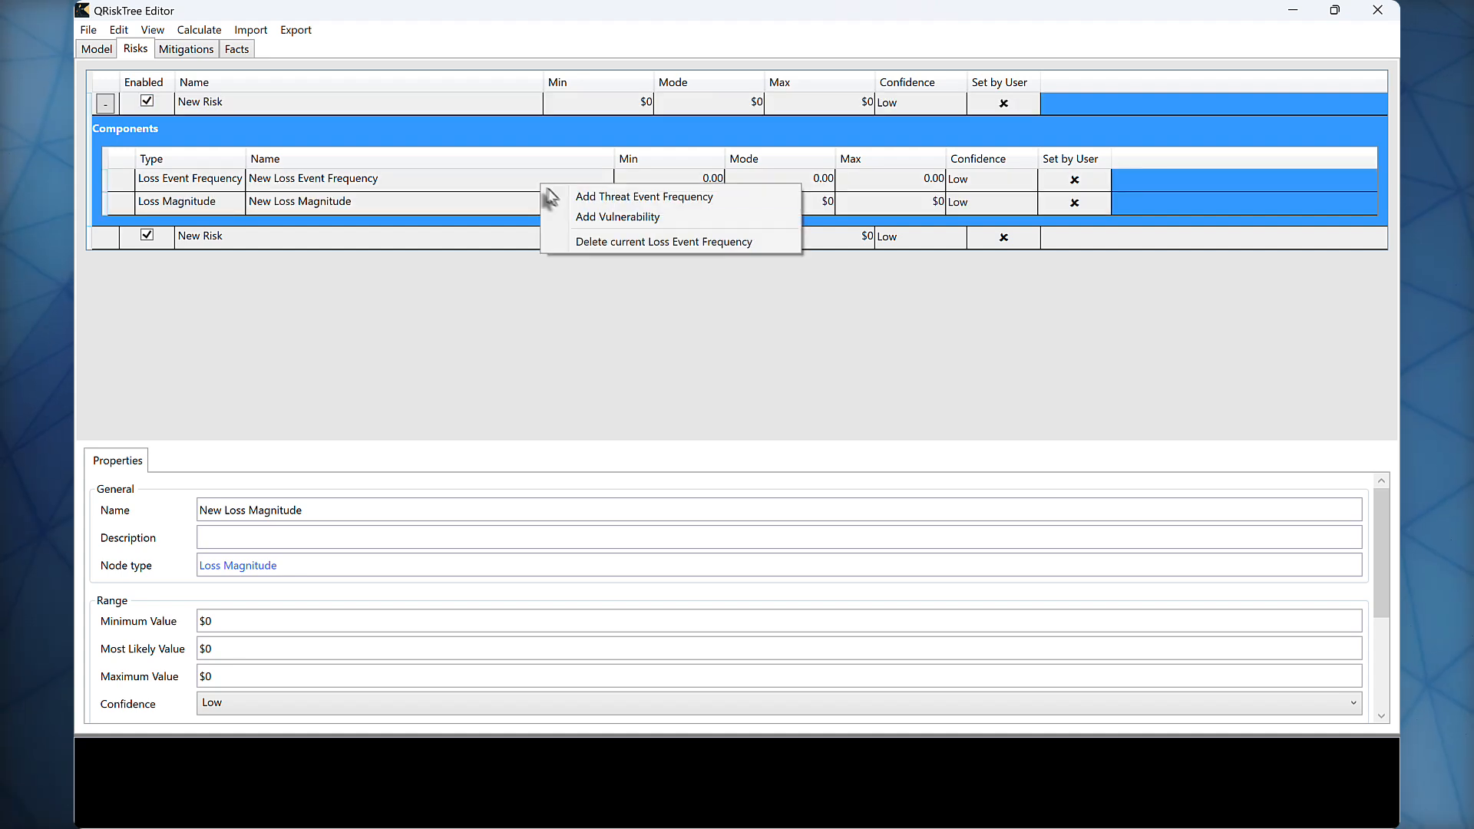
click(559, 195)
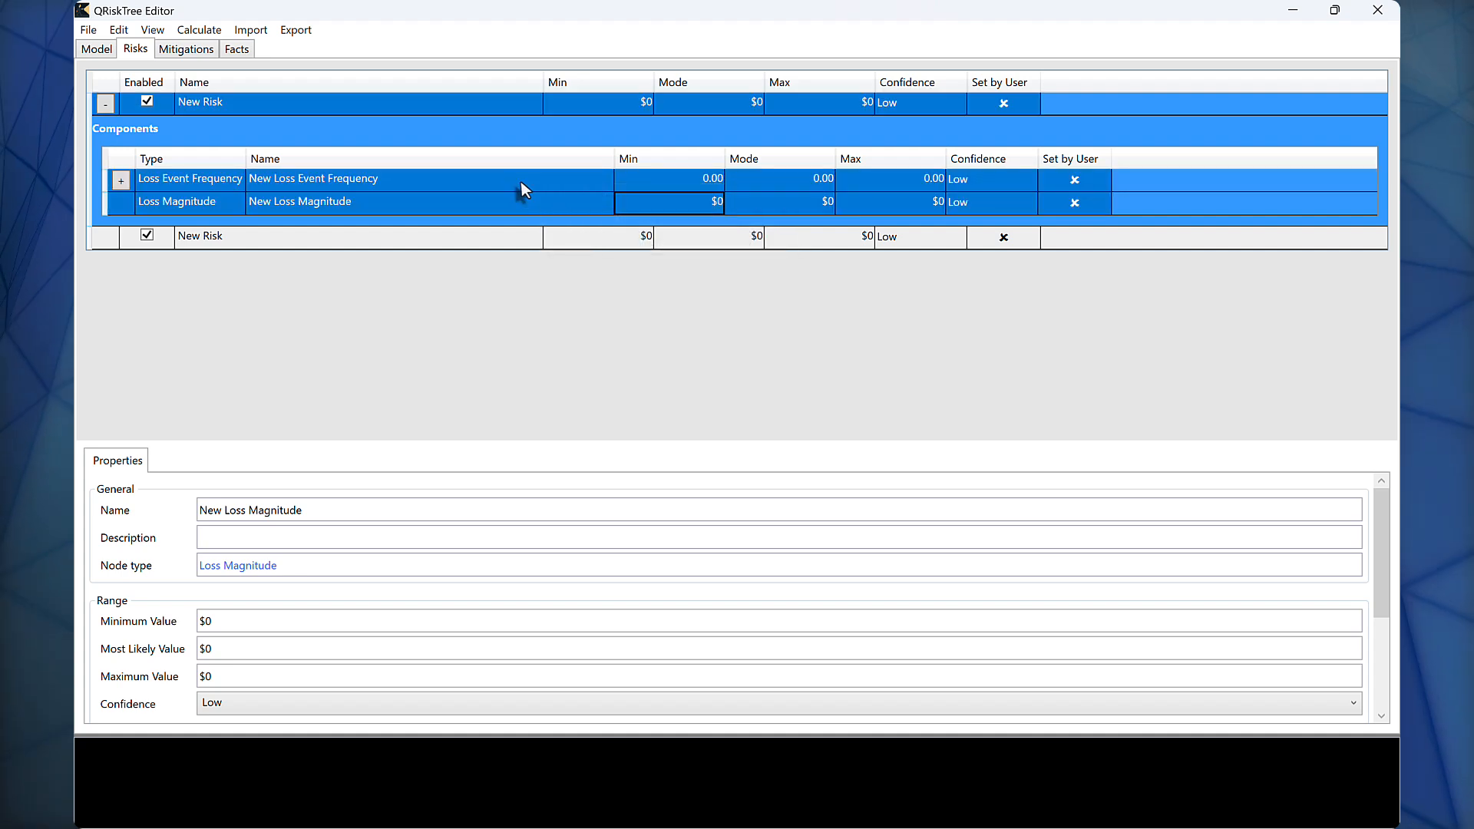
right_click(518, 181)
click(522, 193)
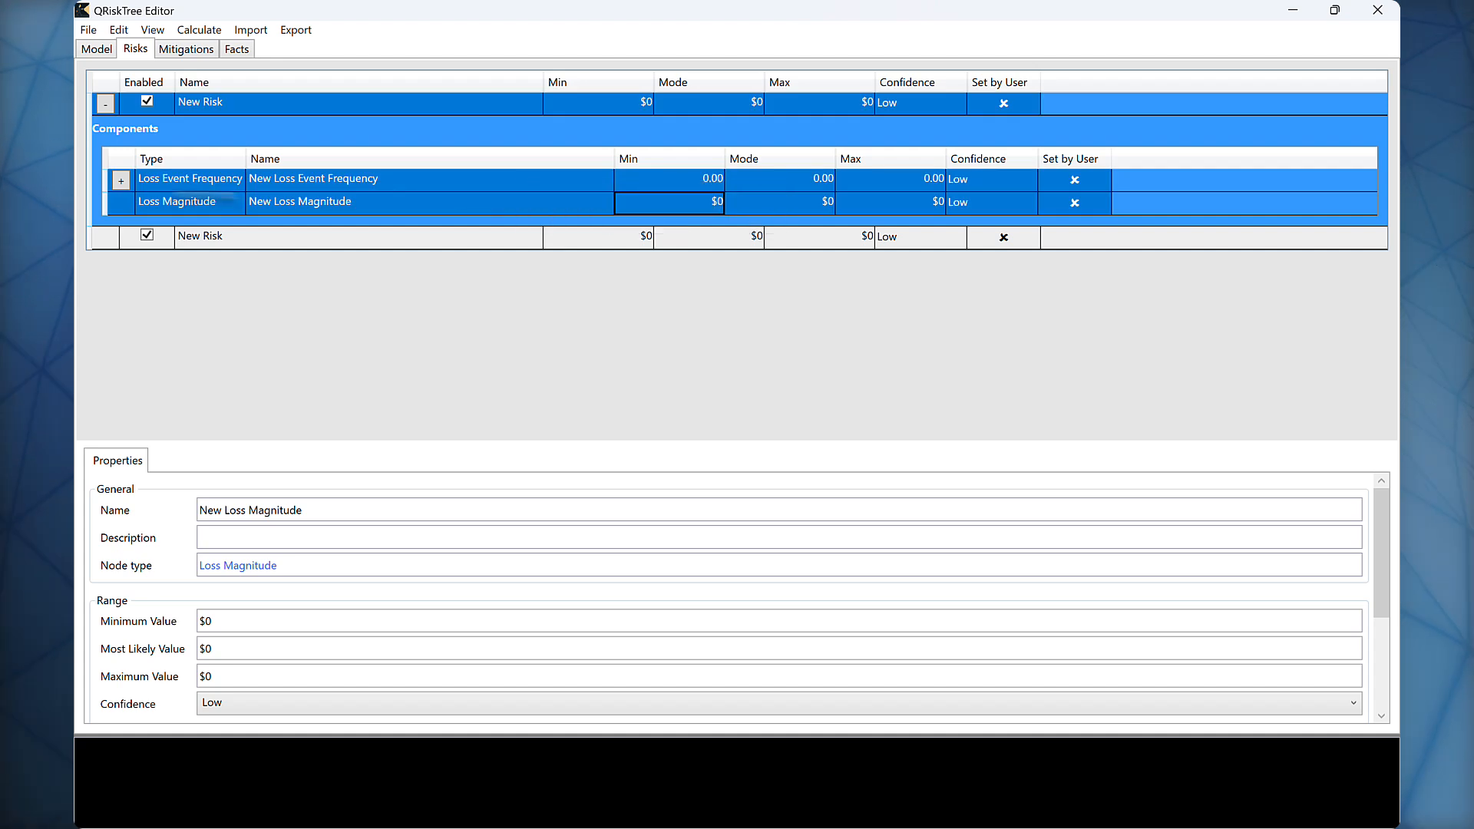
click(121, 181)
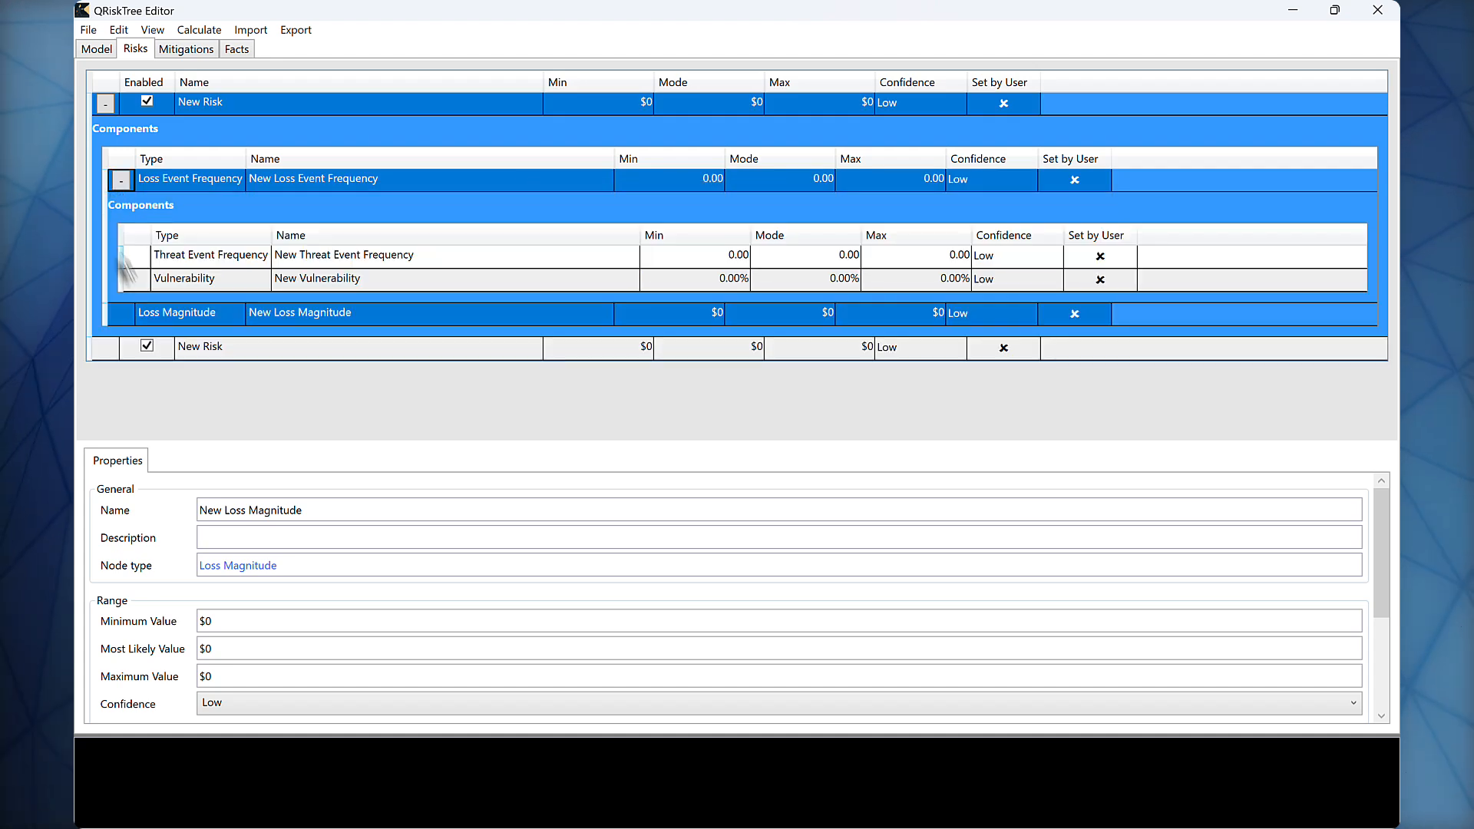
Step: Set the Vulnerability range of the first risk to minimum 0.1, mode 10% and maximum 20%
click(729, 279)
click(729, 280)
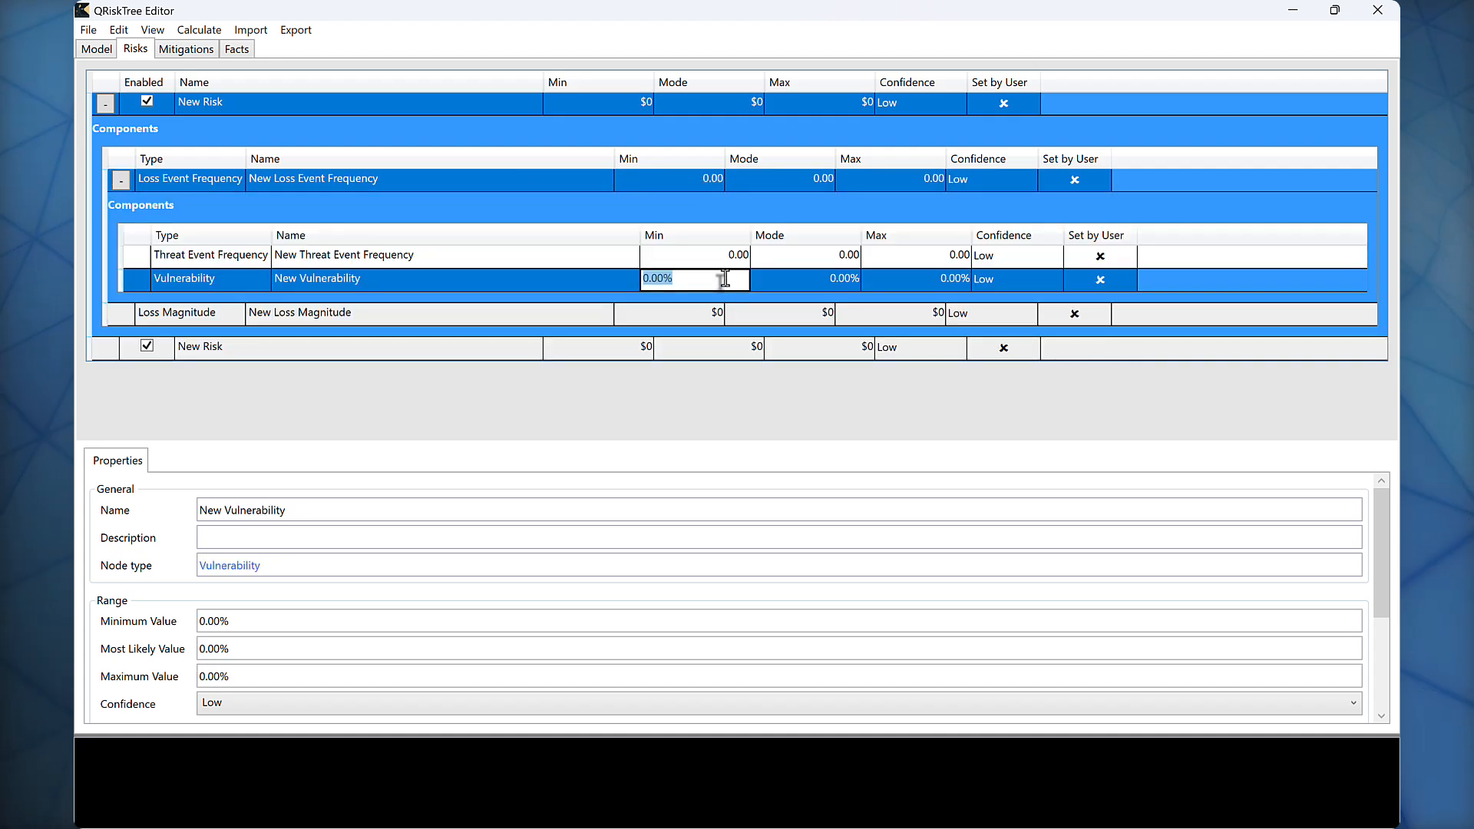
text(0.1)
key(Tab)
text(1)
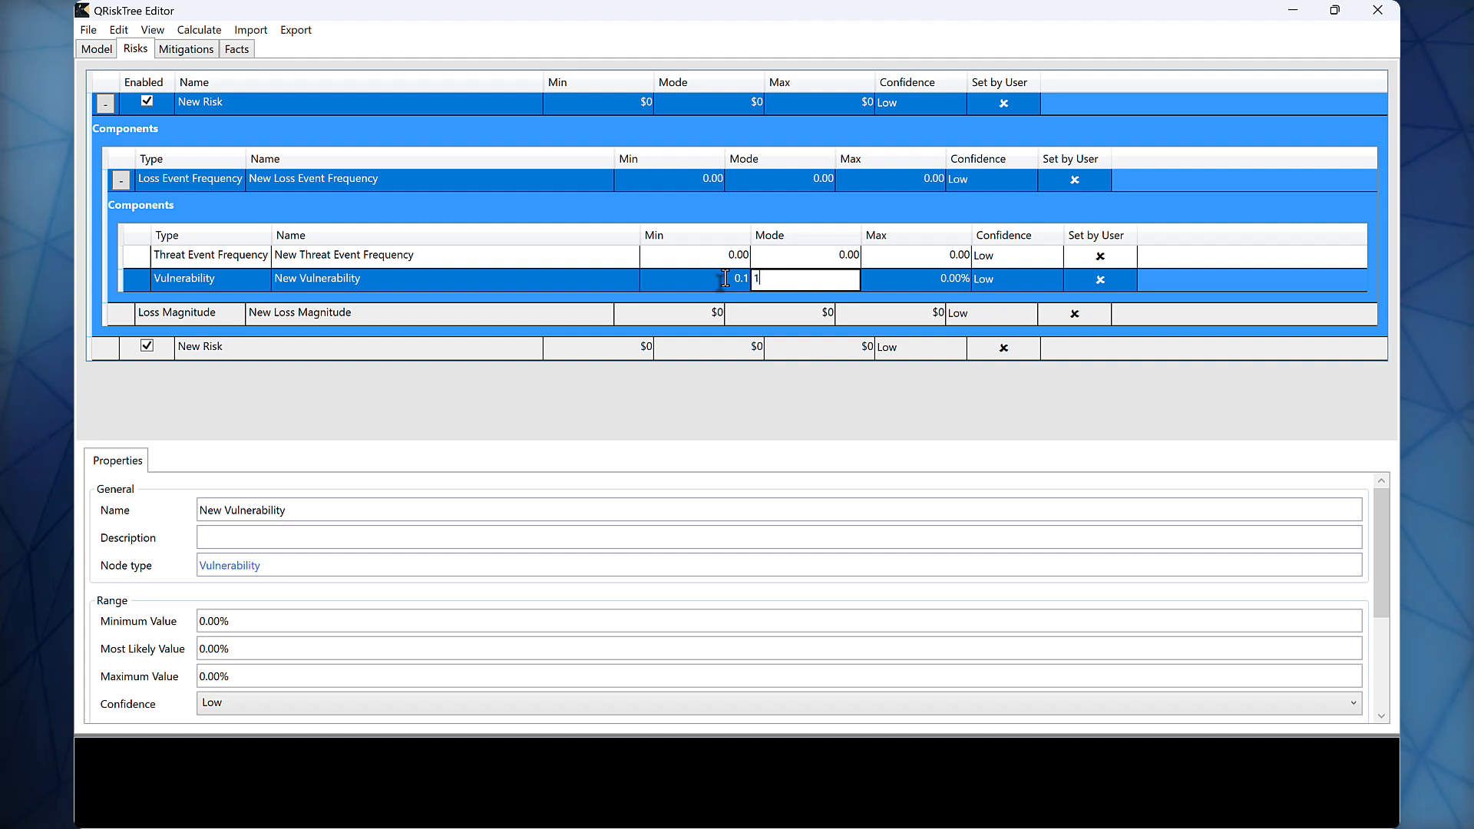
text(0%)
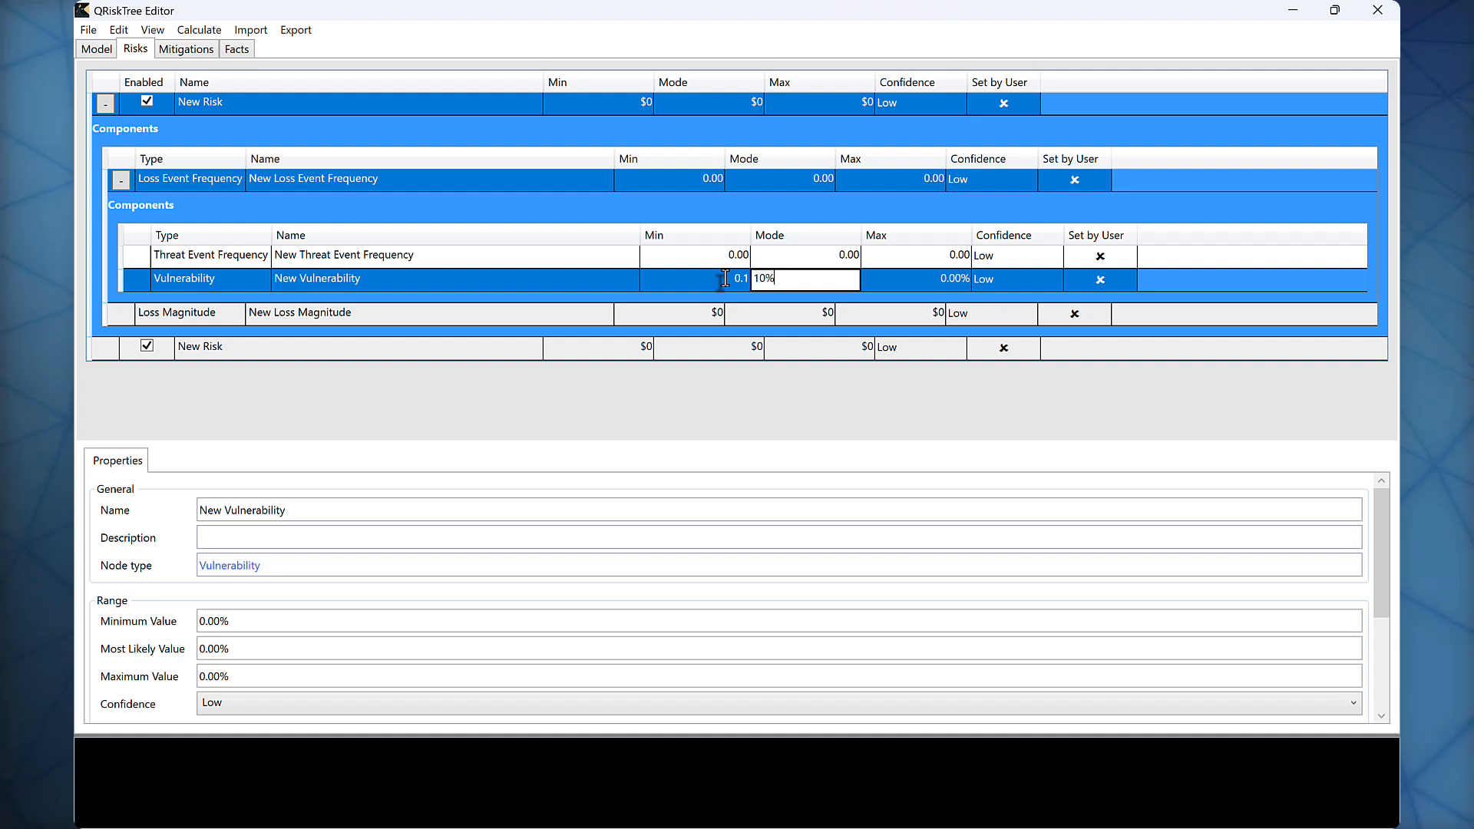
key(Tab)
text(20%)
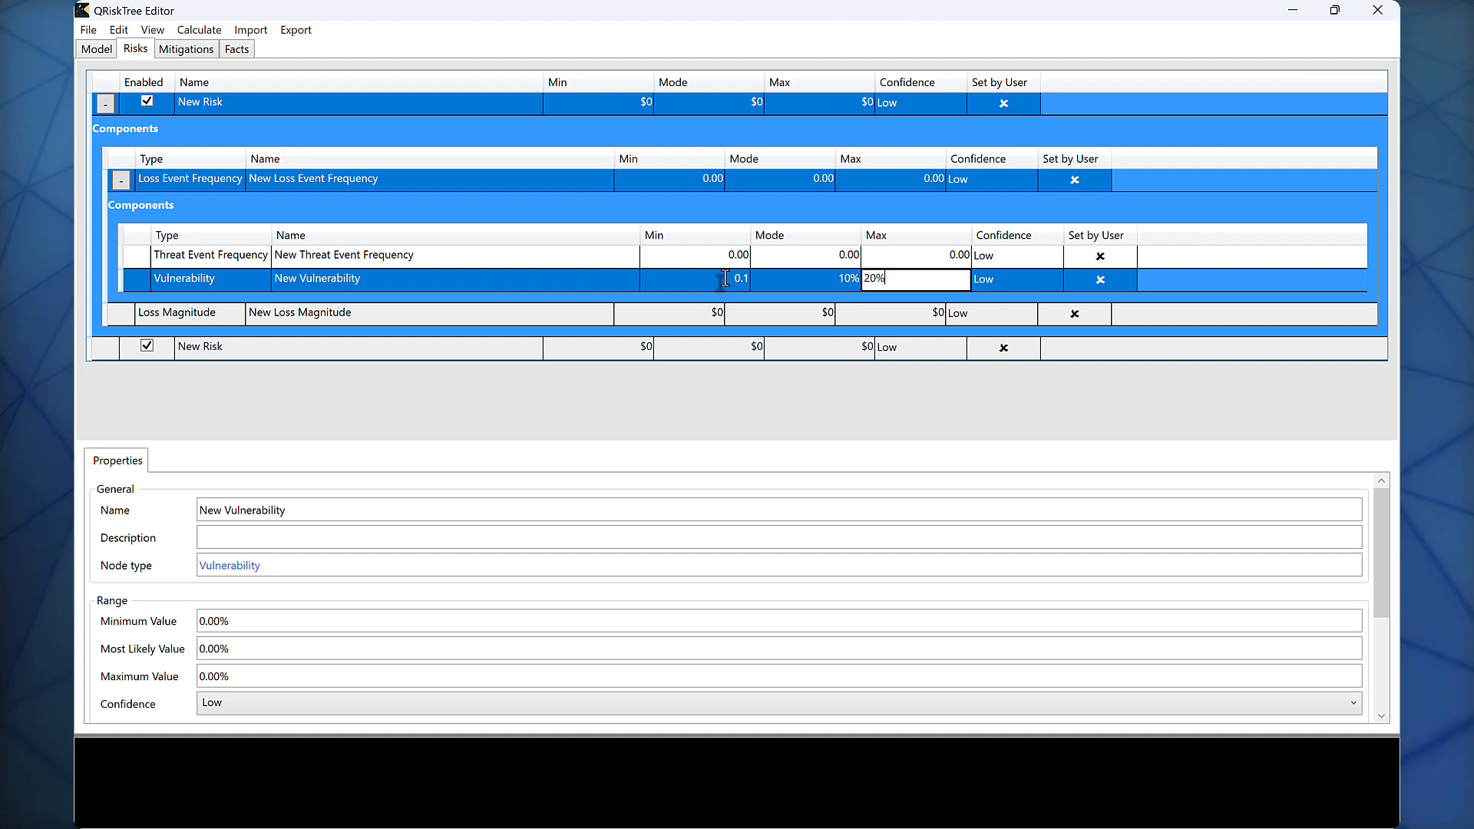
key(Return)
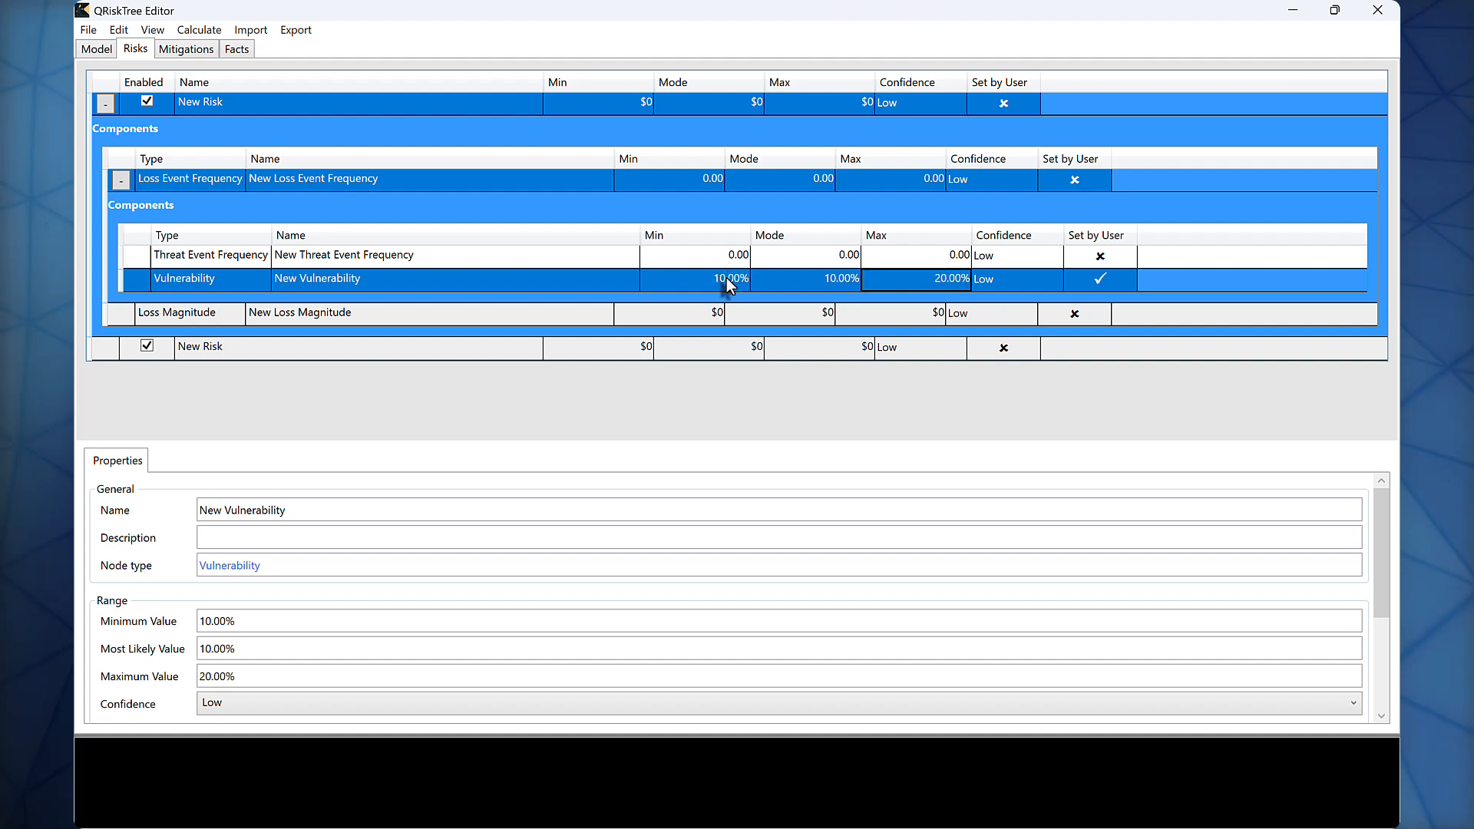
Step: Create a new mitigation and name it Encryption
click(199, 30)
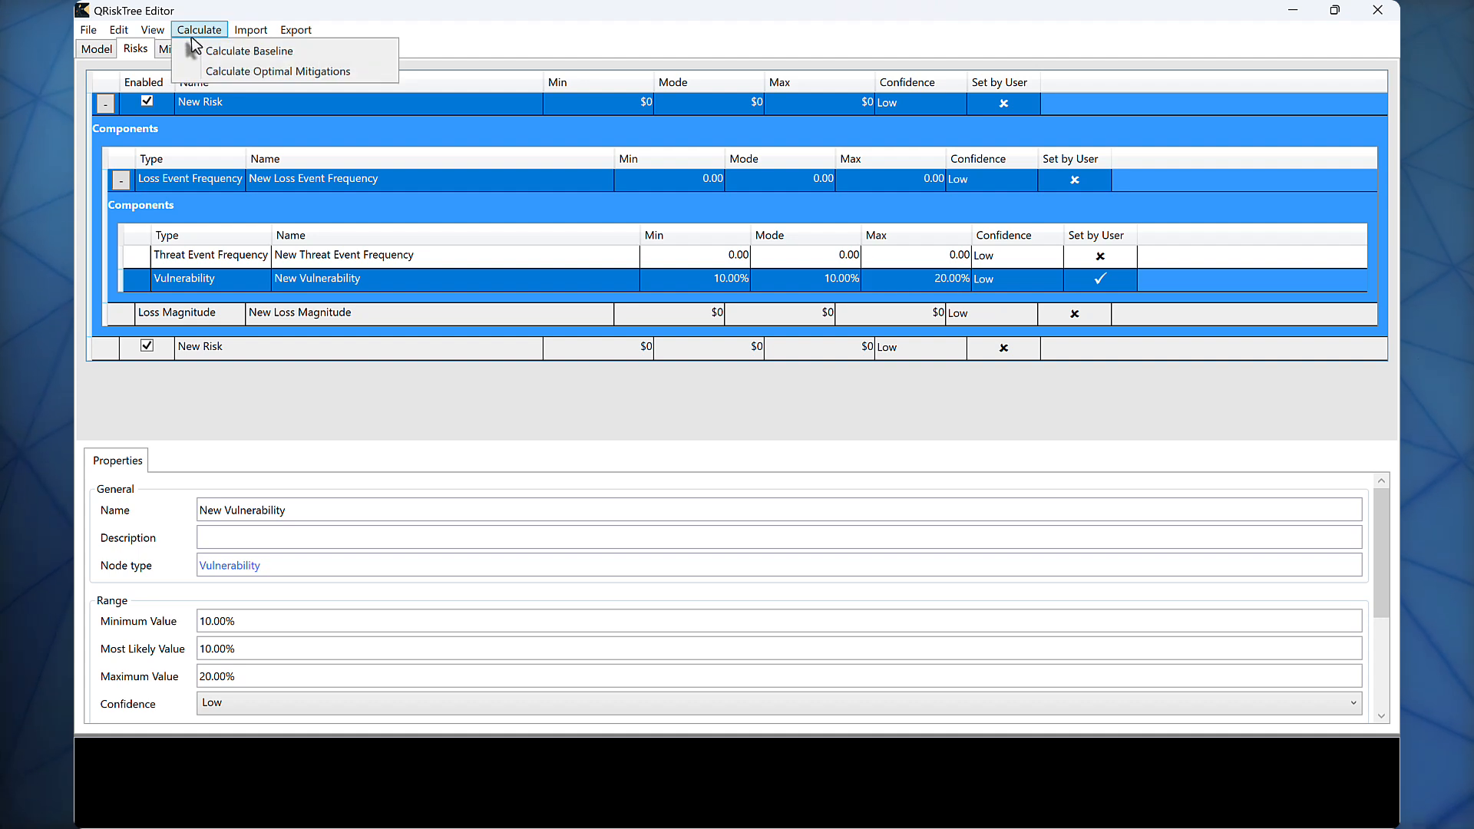
click(161, 48)
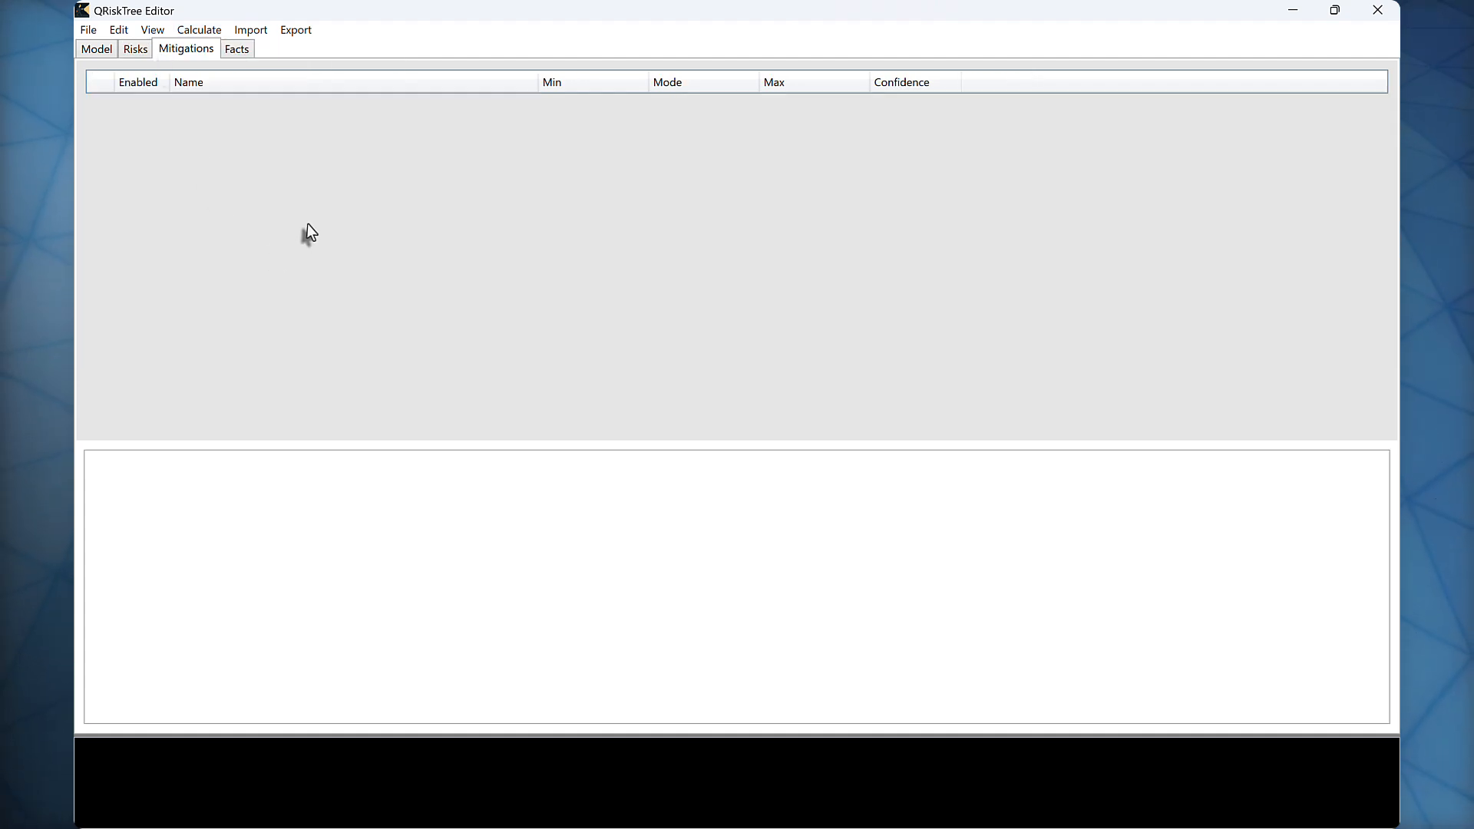
right_click(302, 157)
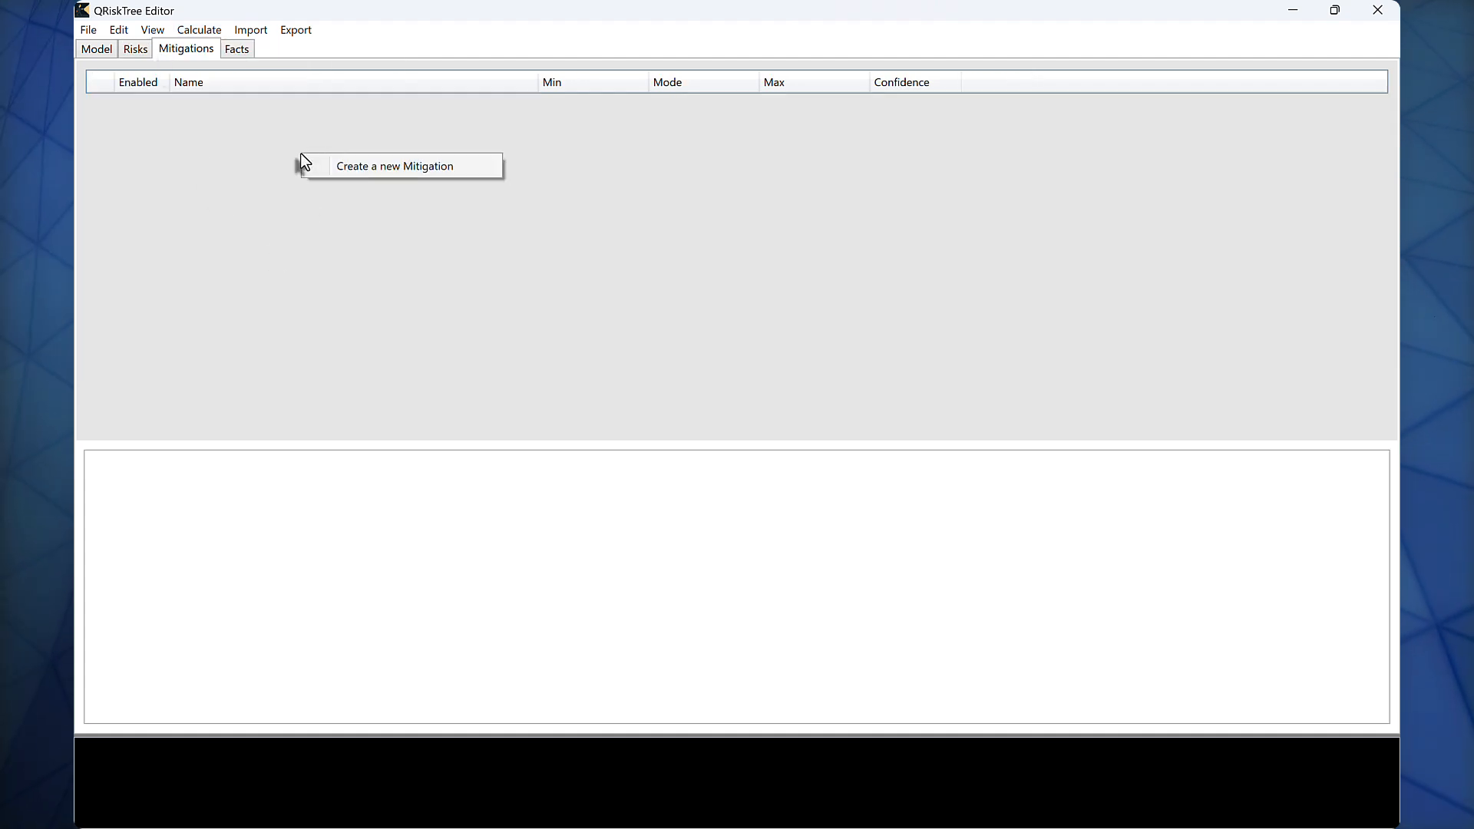
click(407, 169)
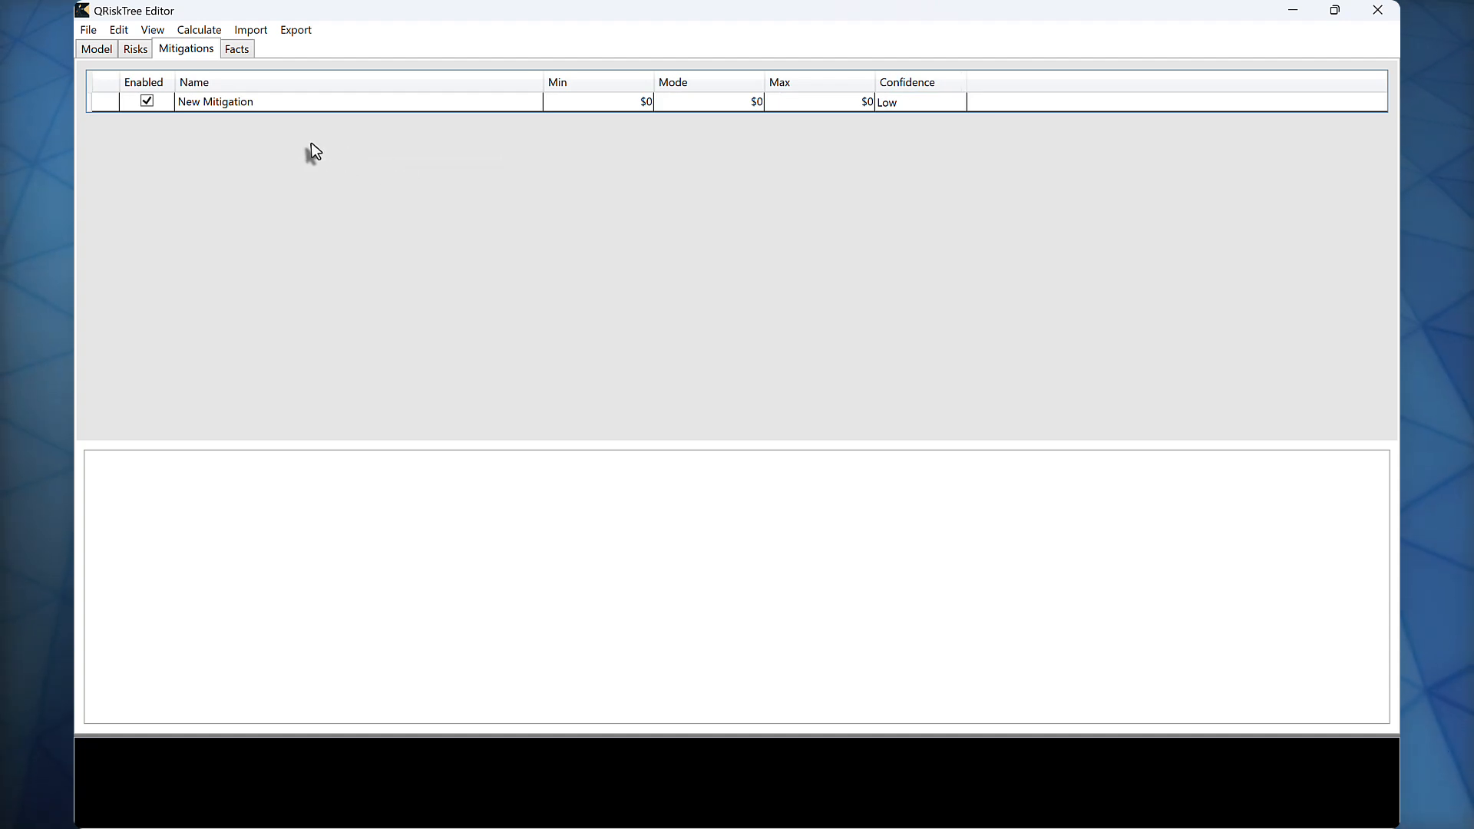
click(119, 31)
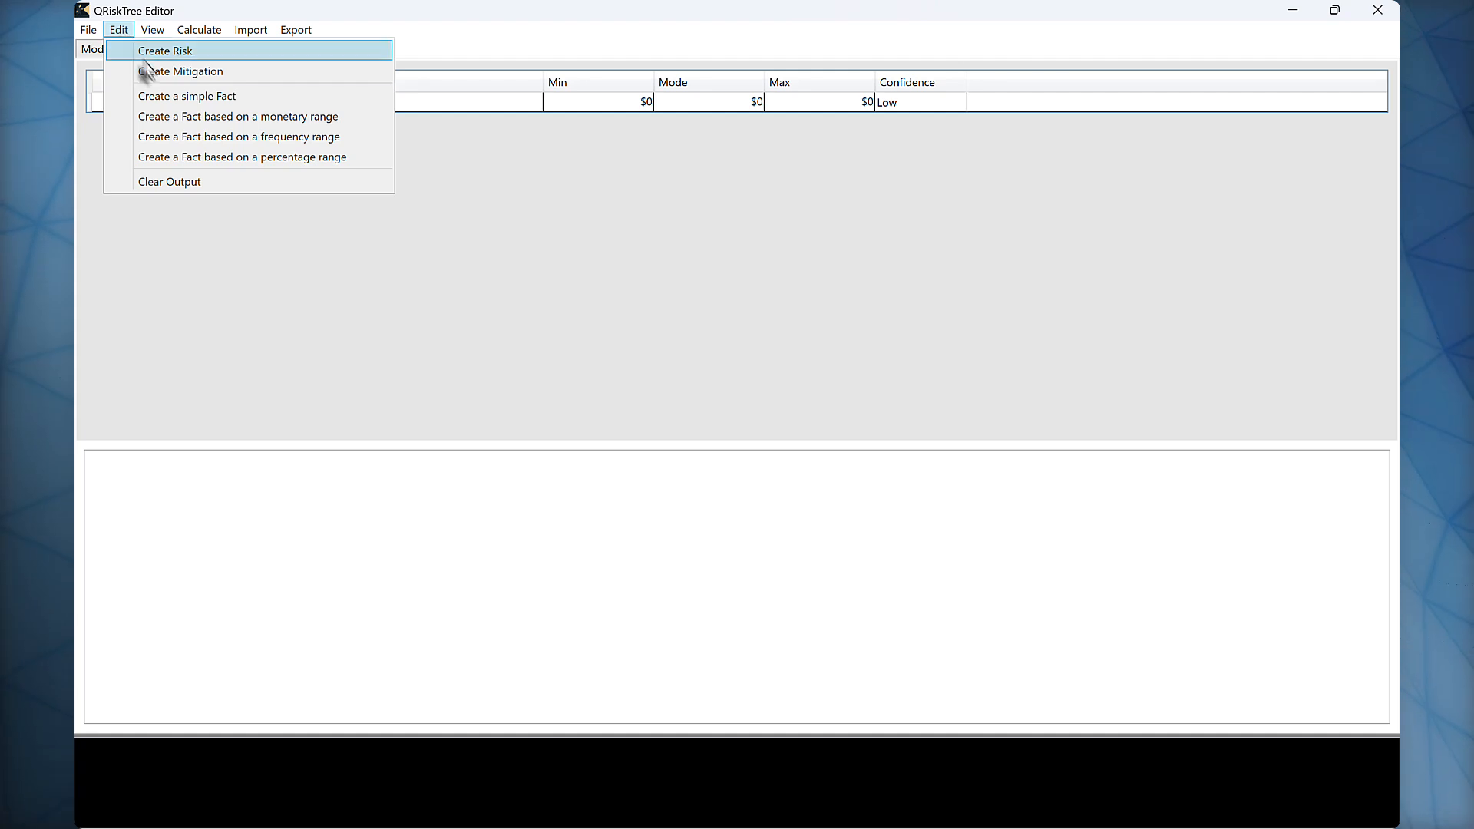
click(230, 71)
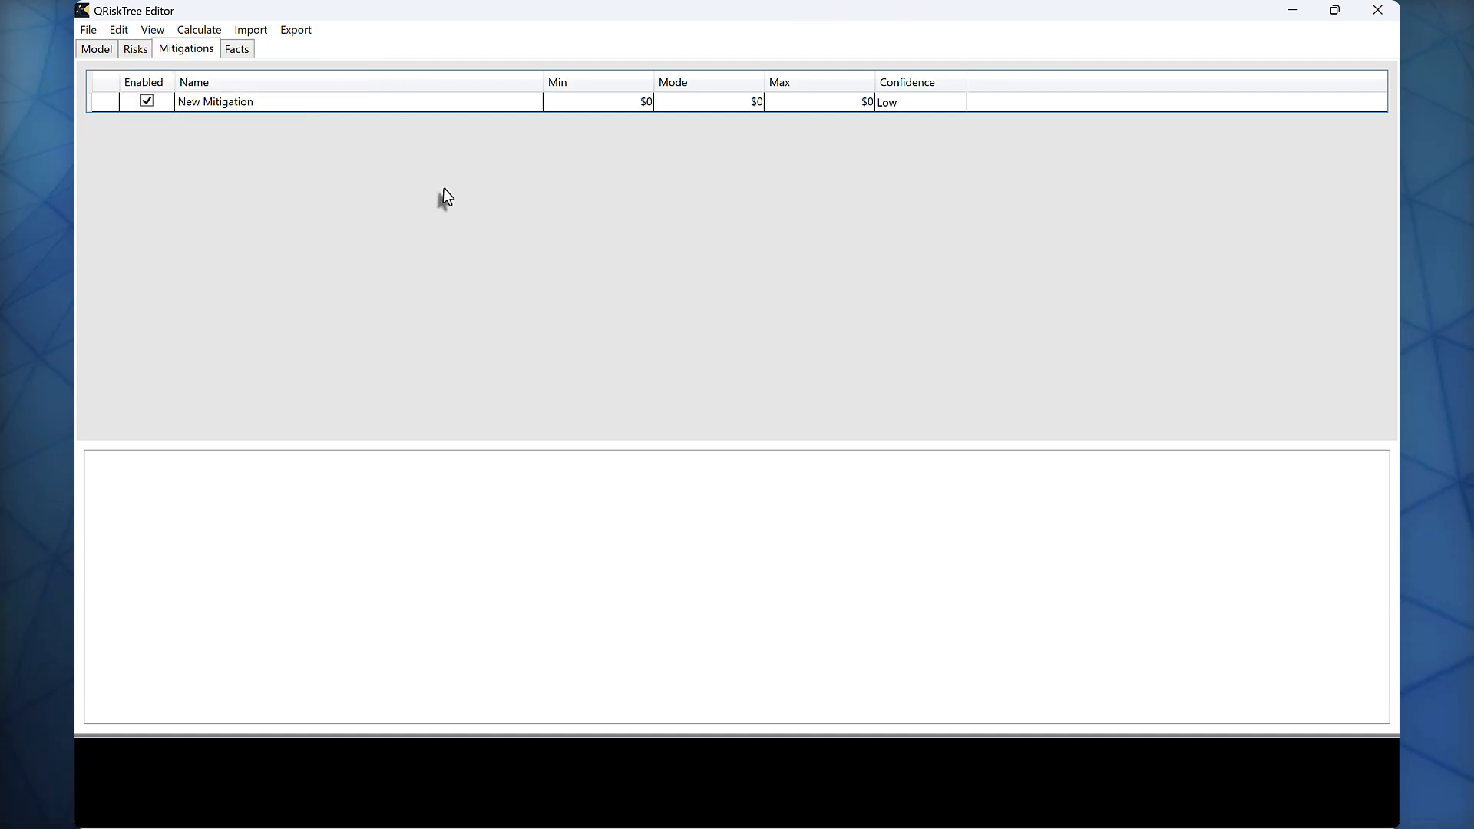
double_click(385, 101)
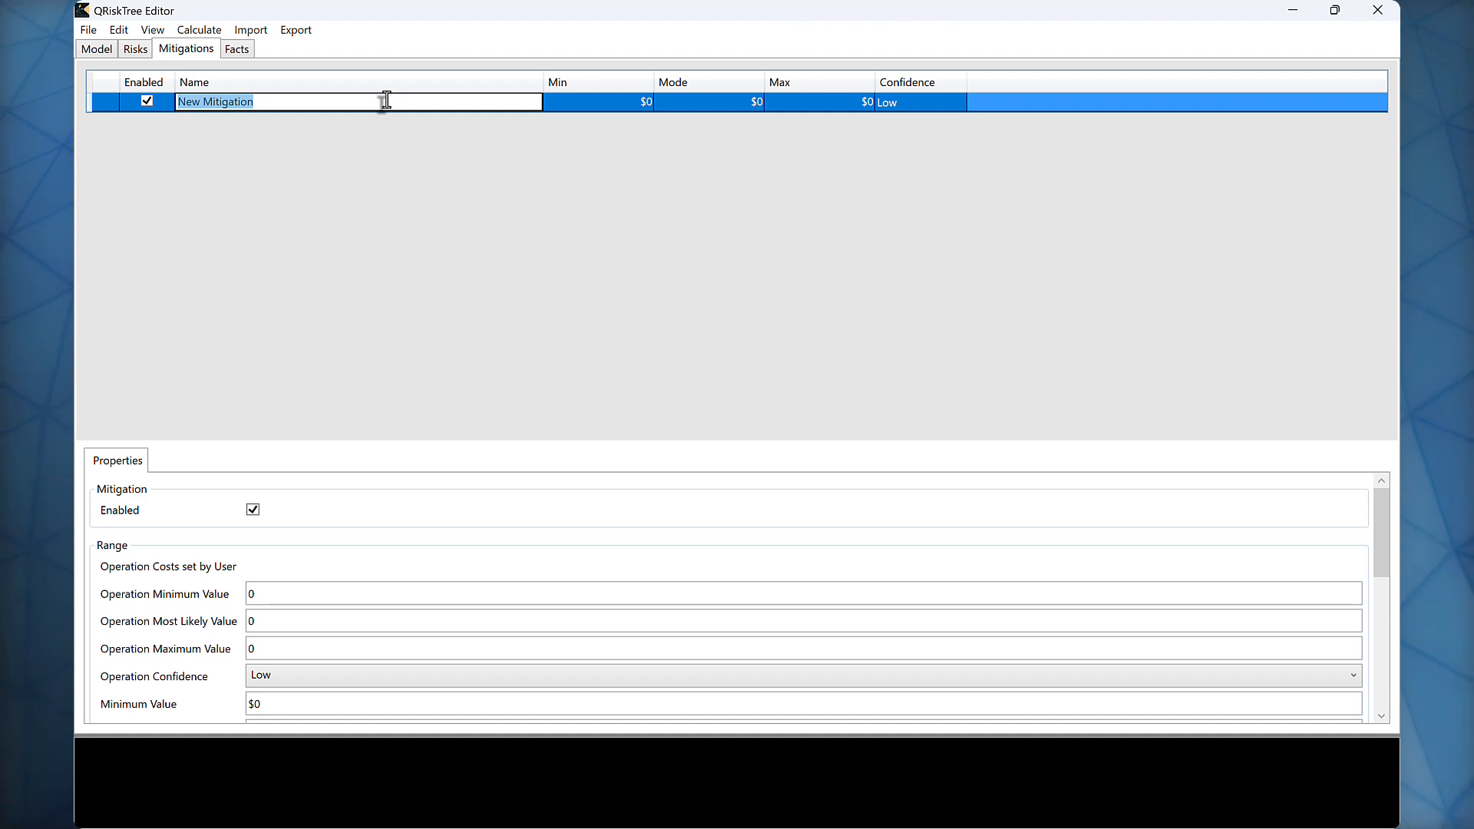
text(Encr)
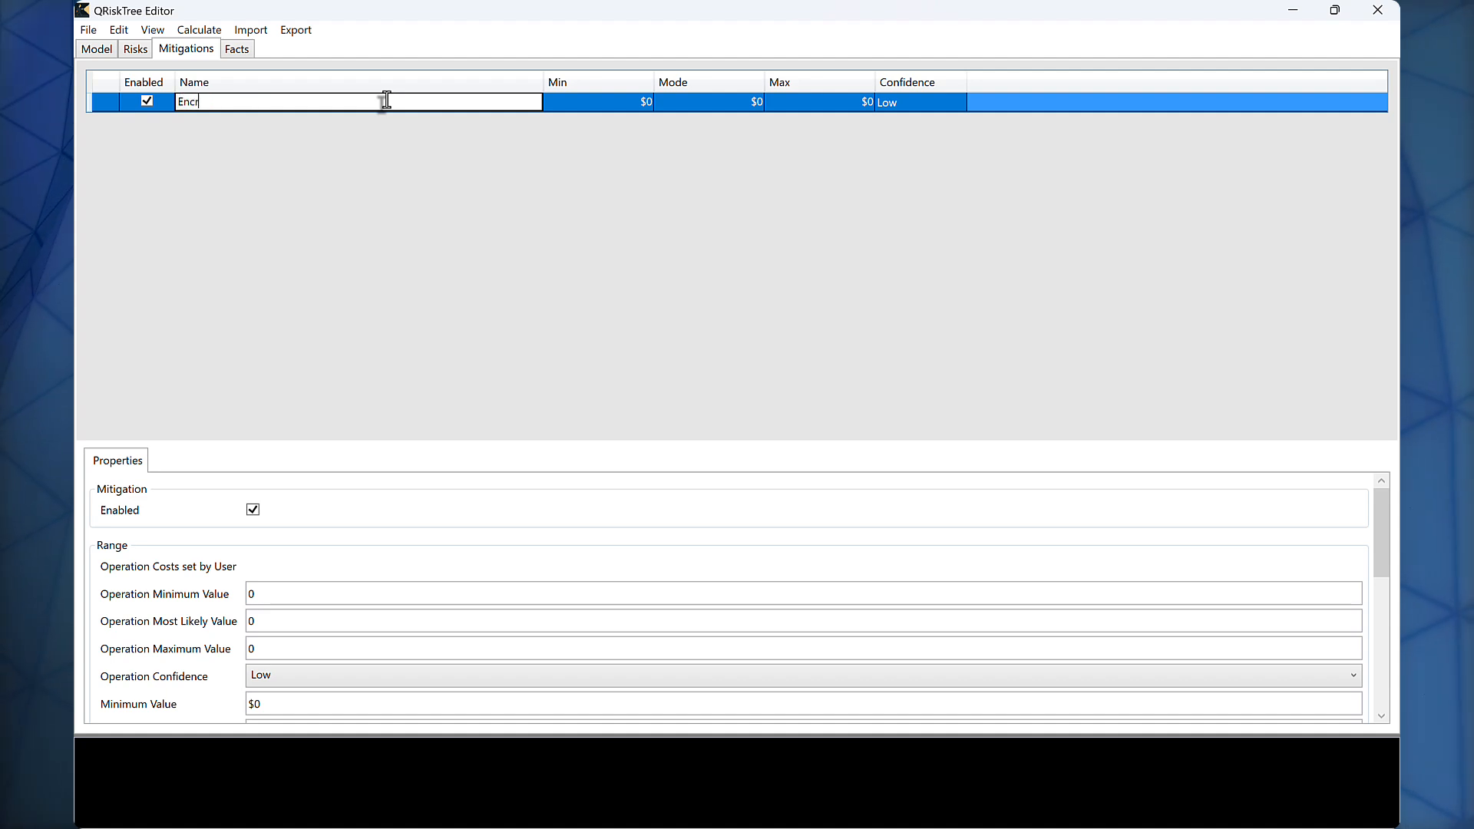
text(yption)
key(Return)
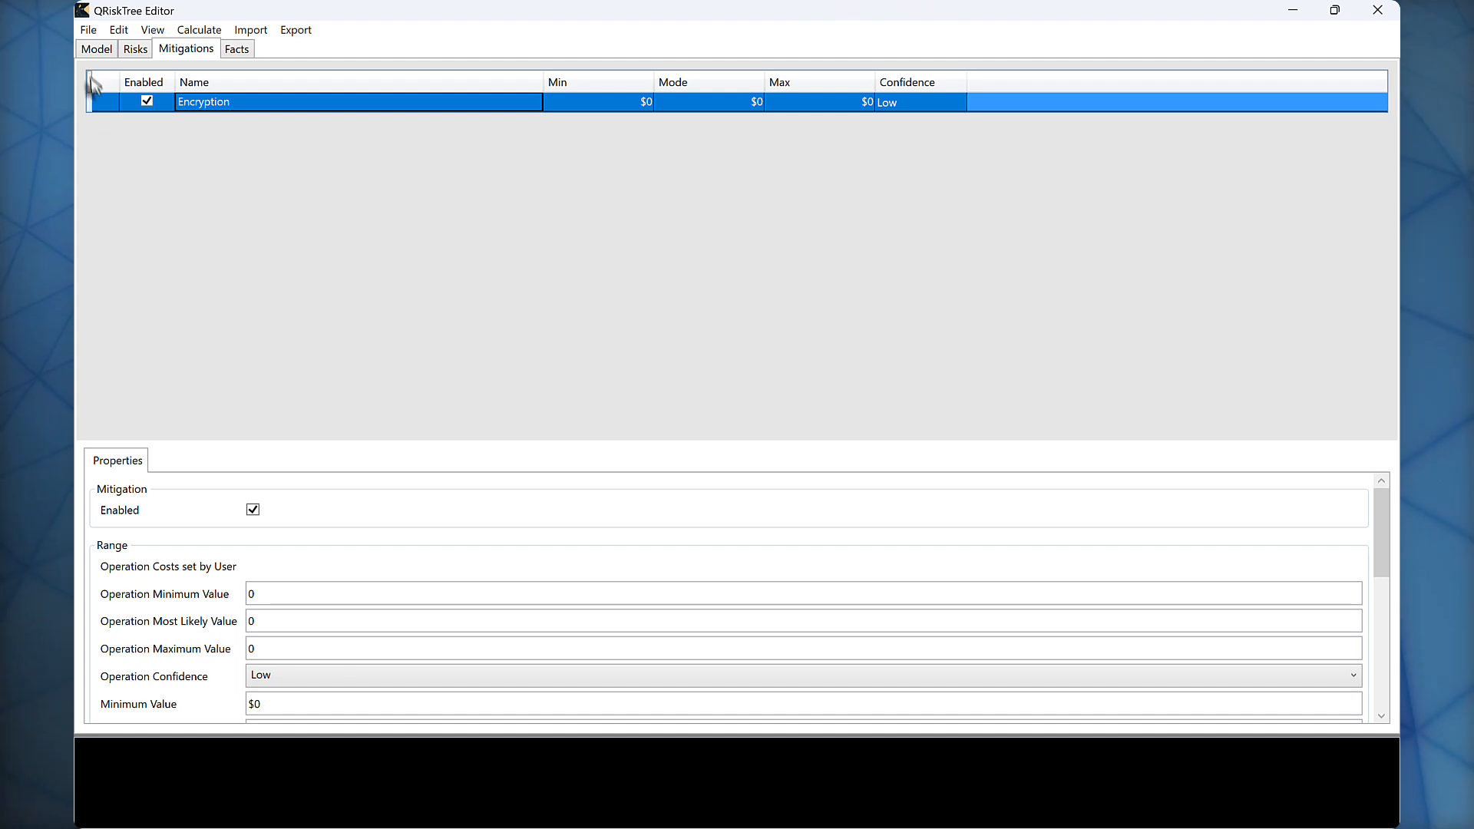
Step: Associate the Encryption mitigation with the first risk
click(128, 48)
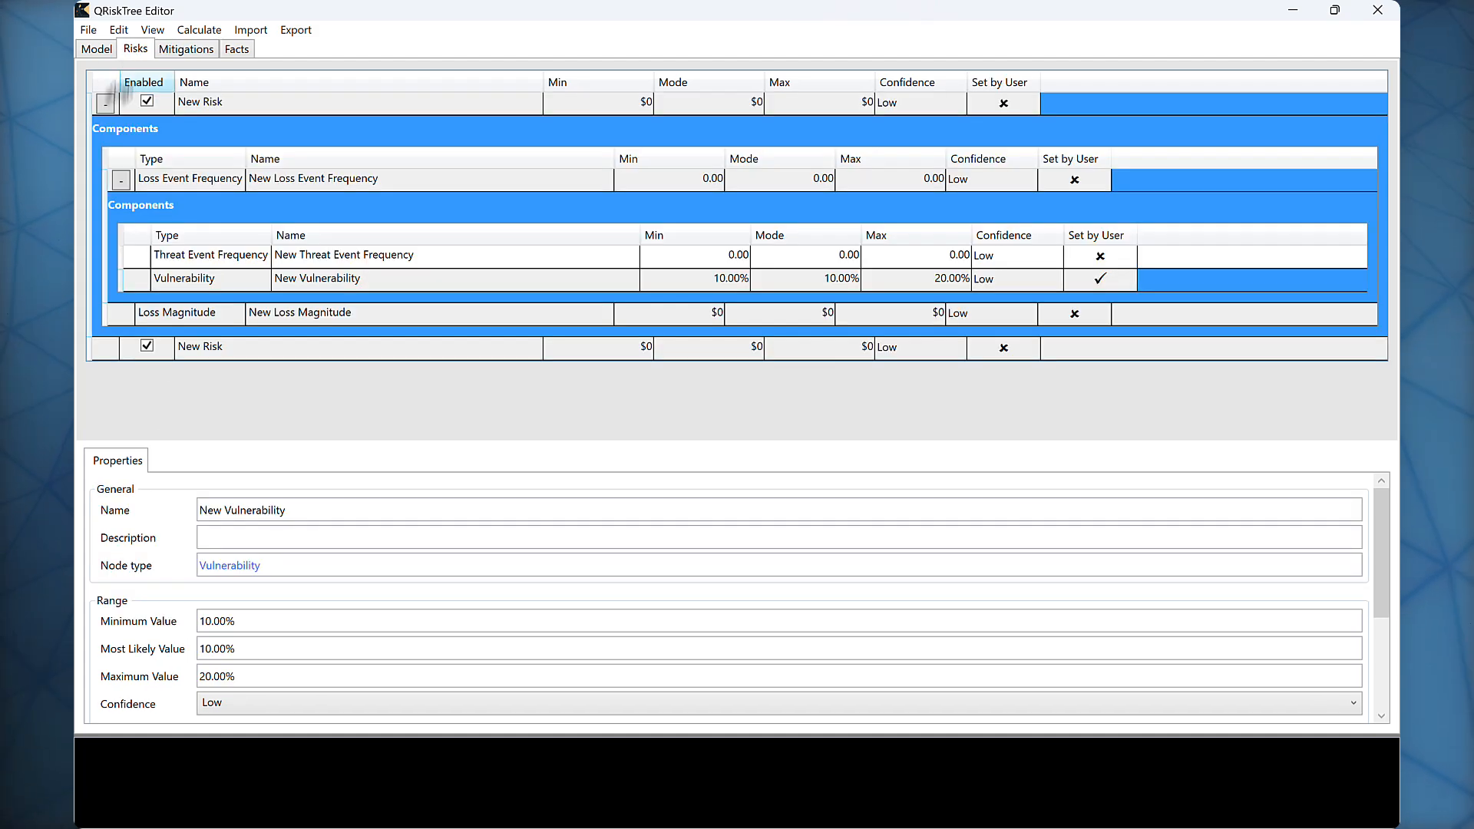
right_click(242, 102)
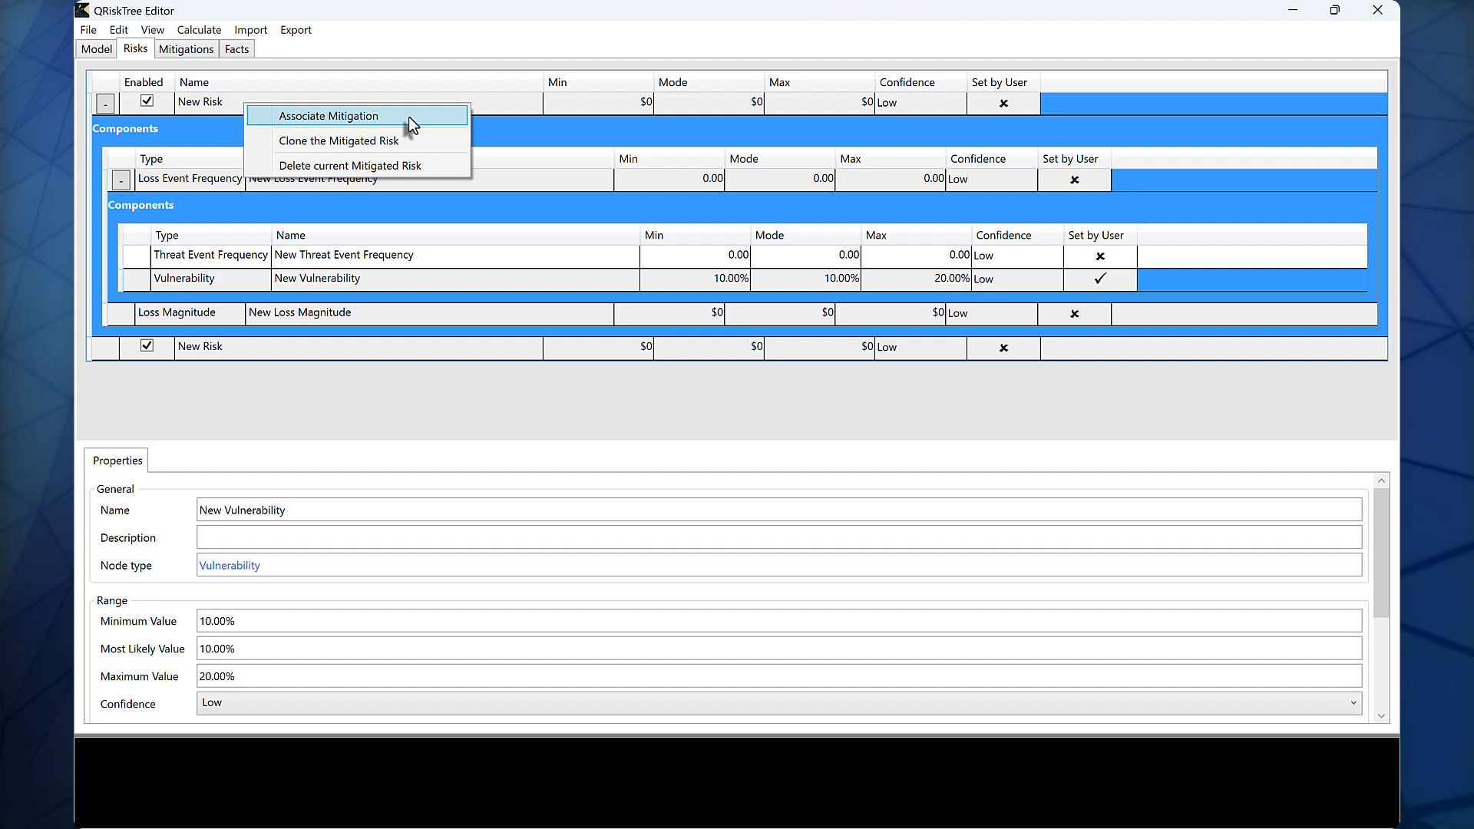
click(408, 117)
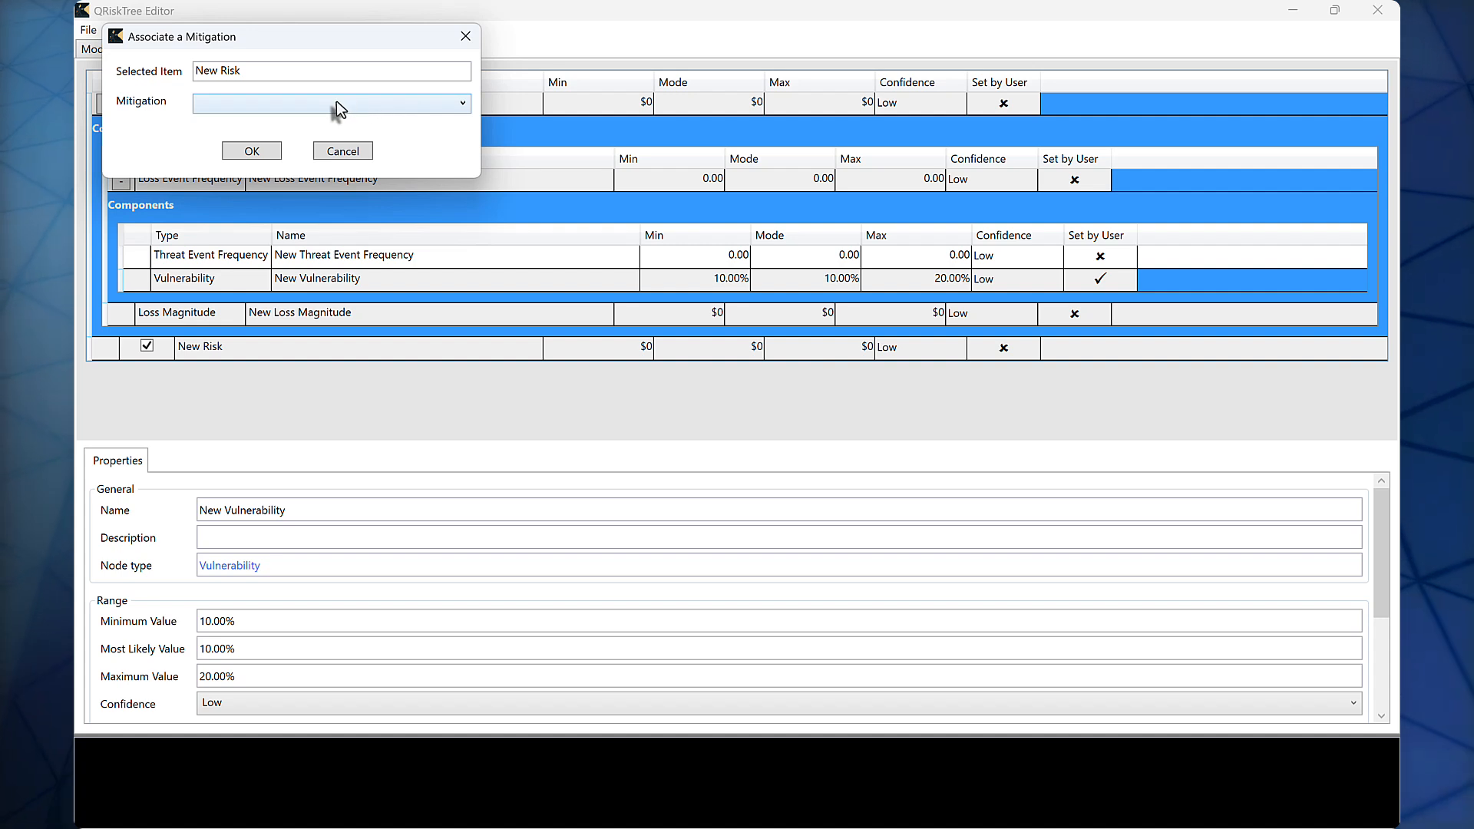
click(284, 104)
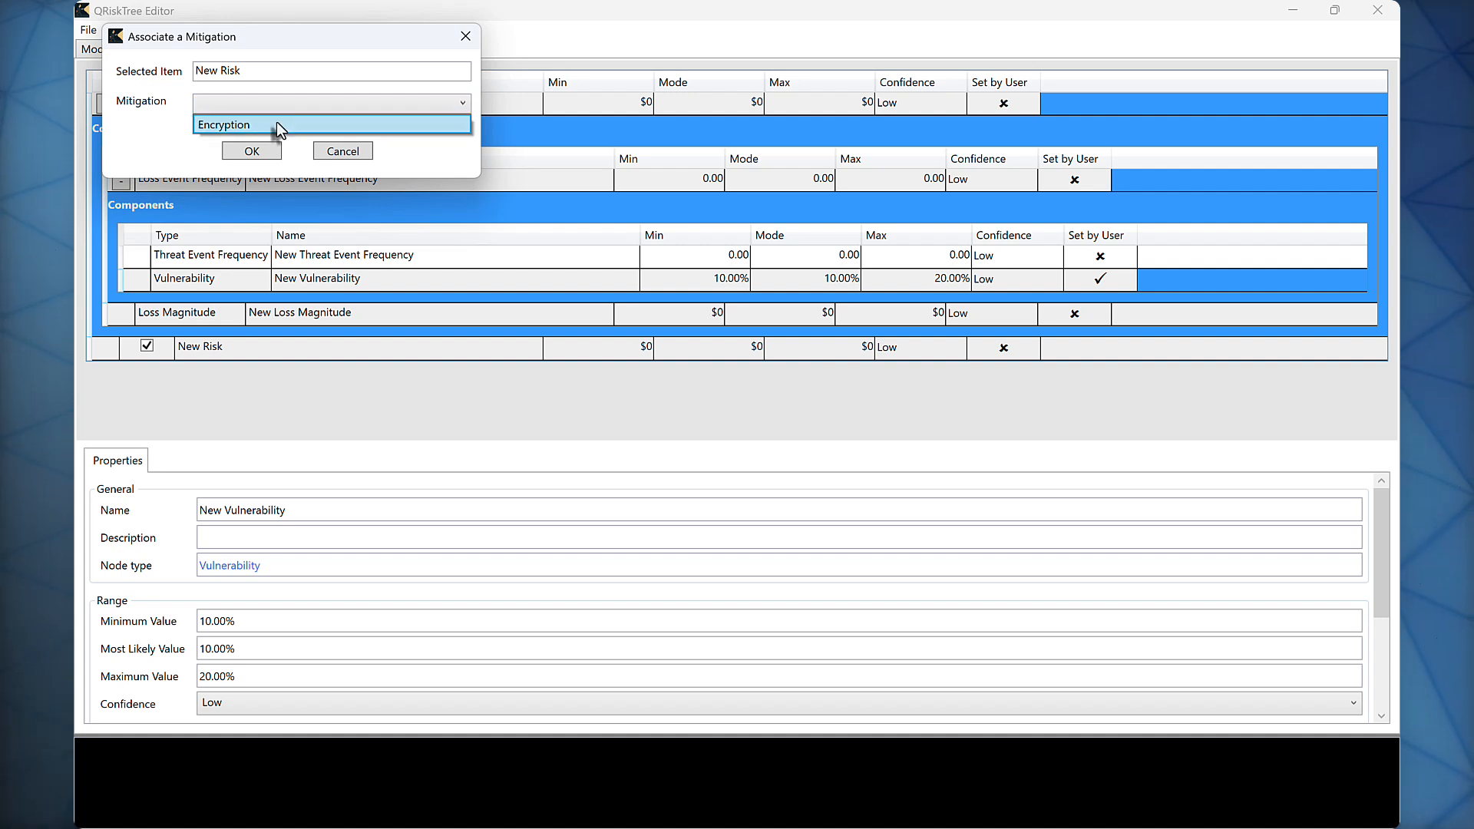
click(276, 124)
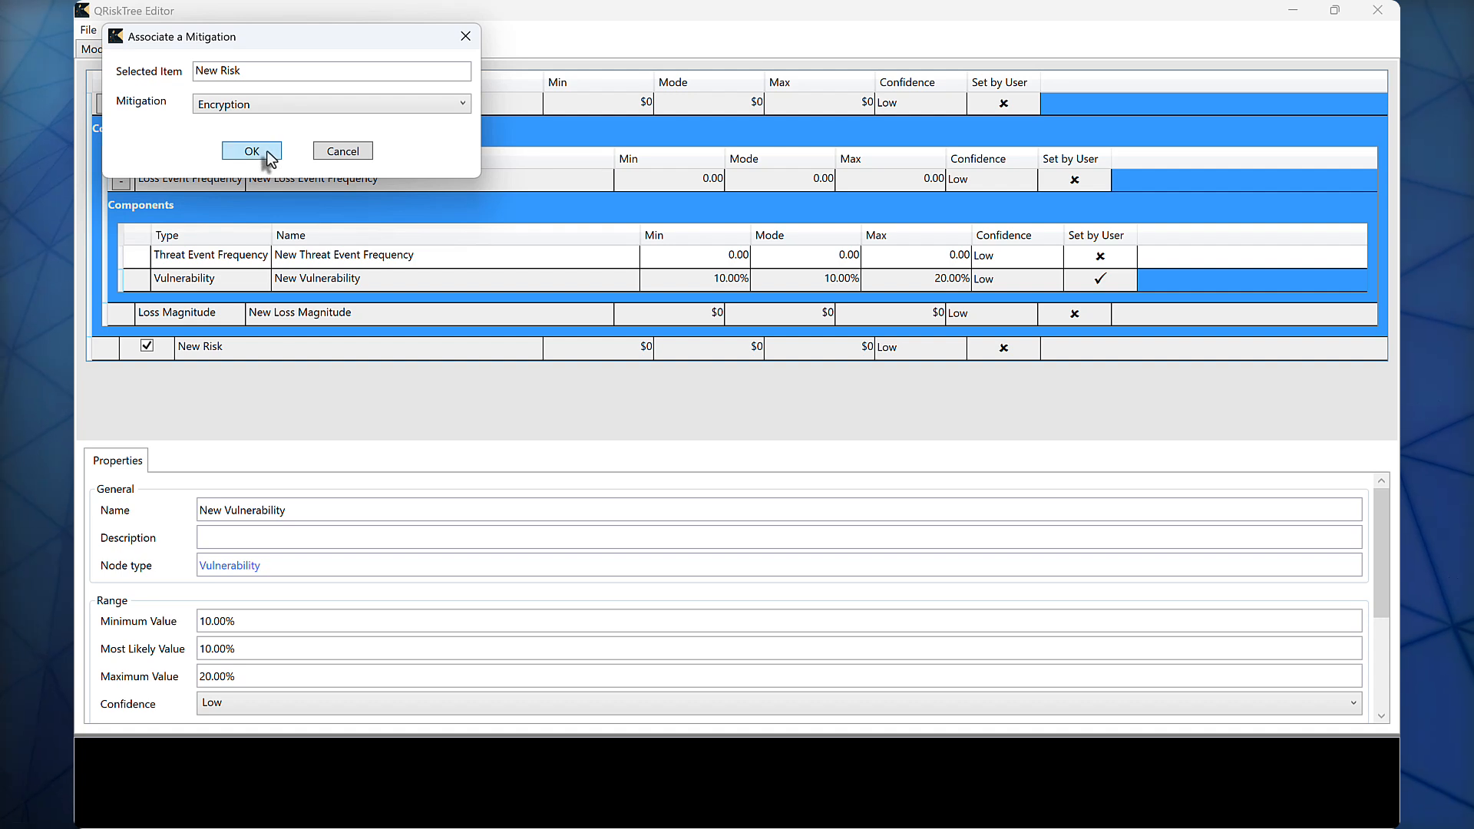
click(253, 151)
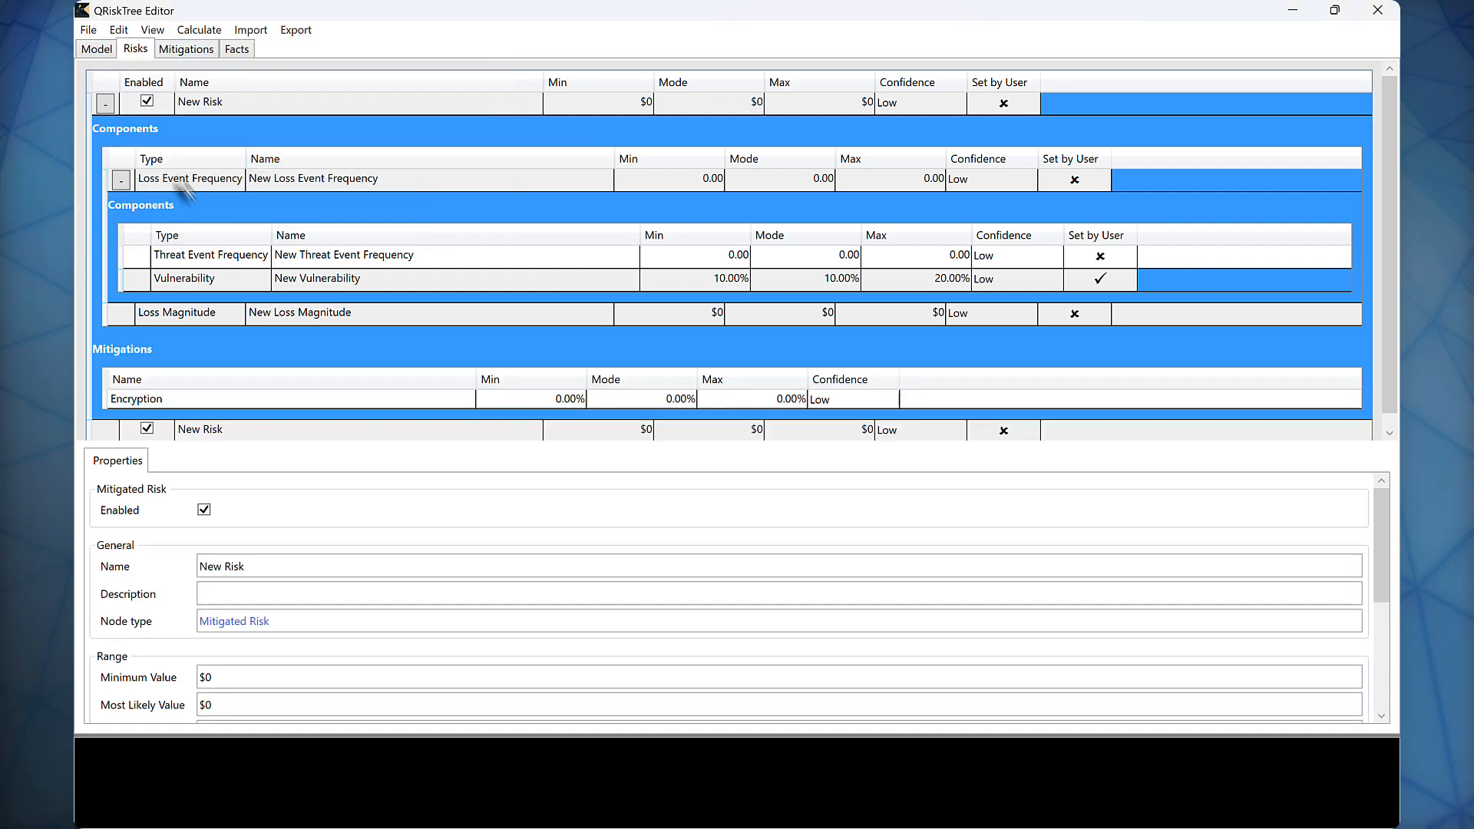
Step: Set the range of the Encryption mitigation applied to the first risk to minimum 10%, mode 20% and maximum 30%
scroll(138, 321, down, 1)
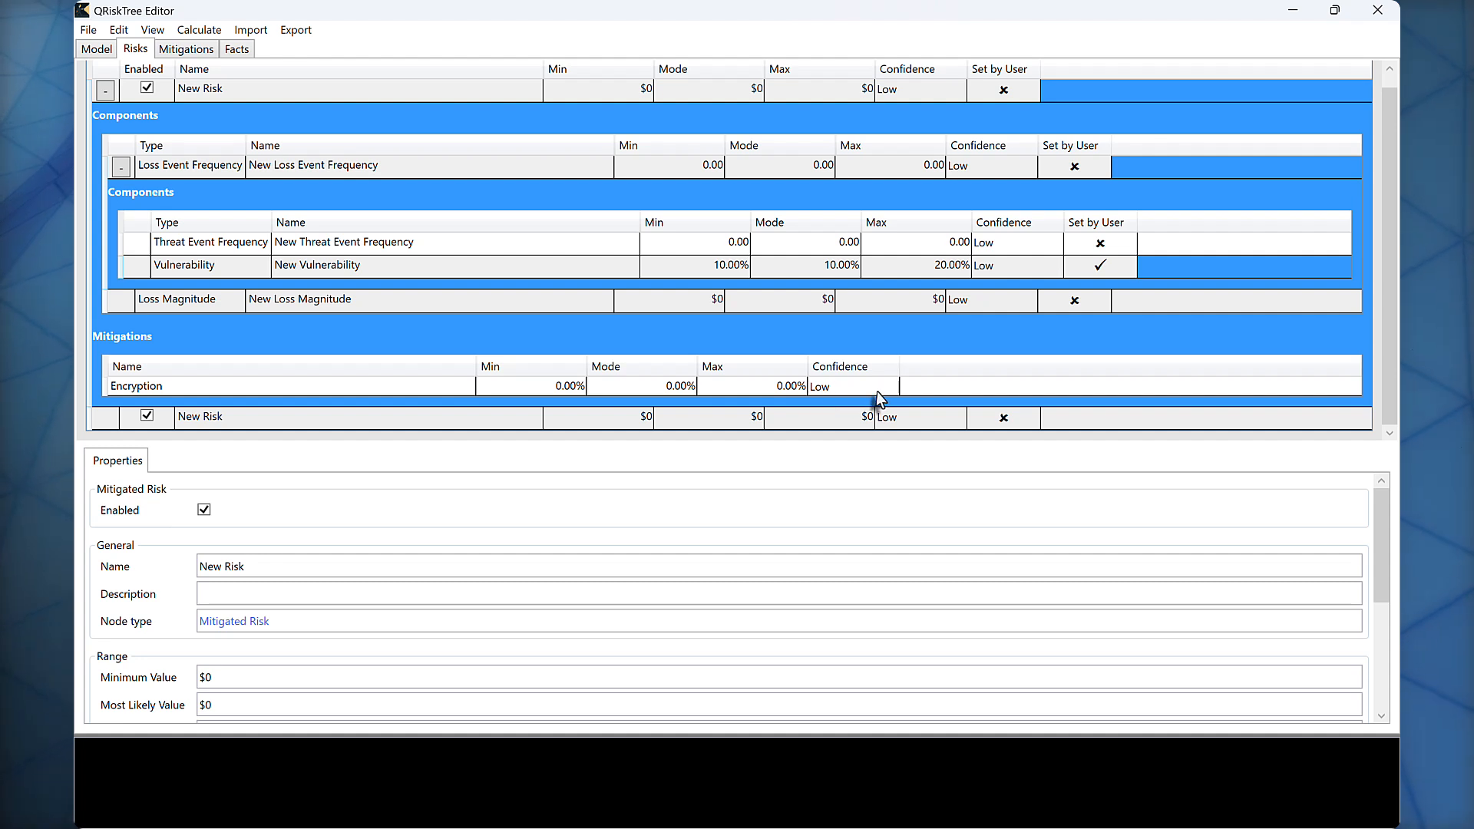
click(532, 385)
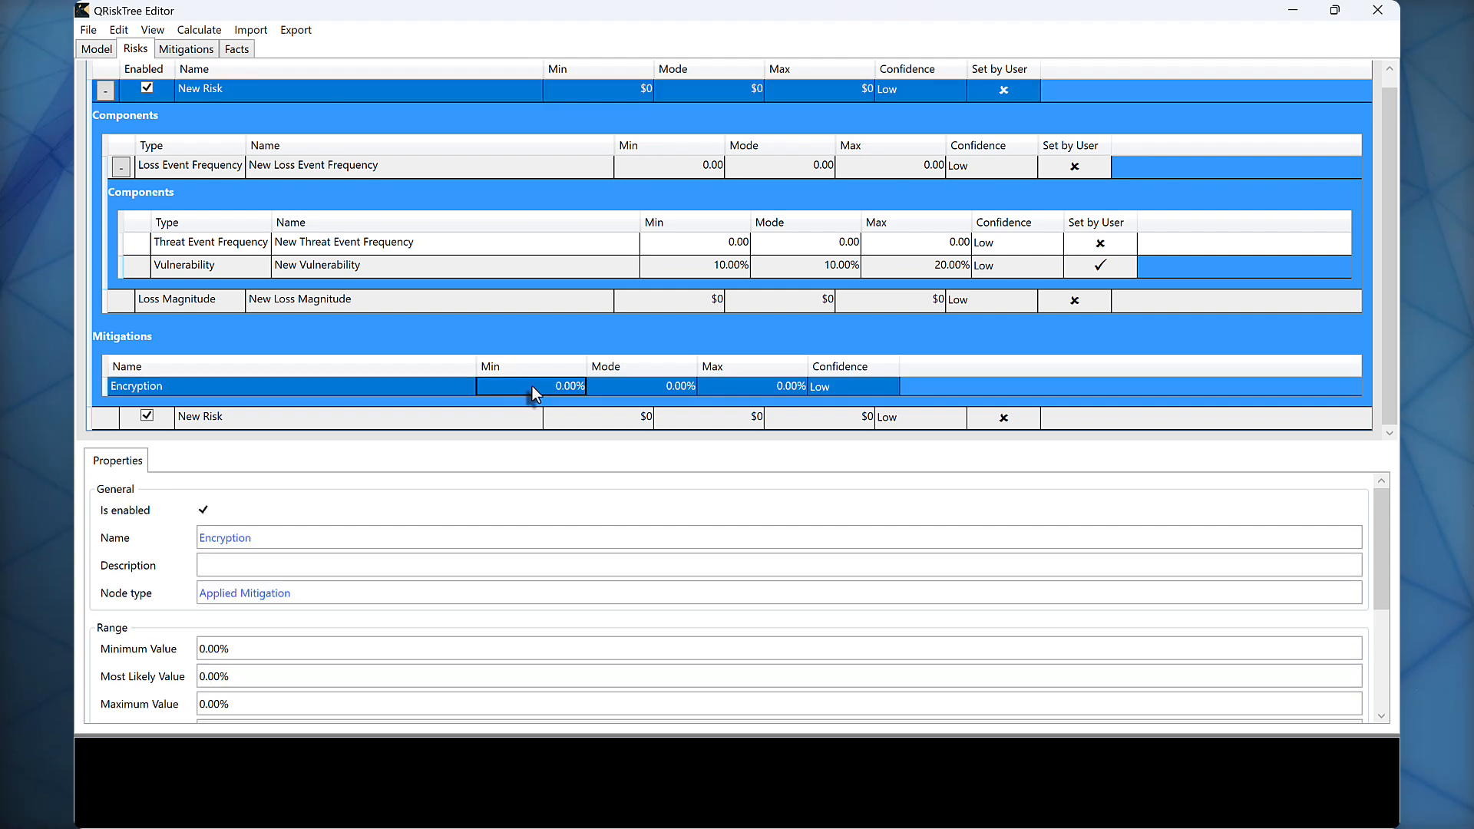
text(1)
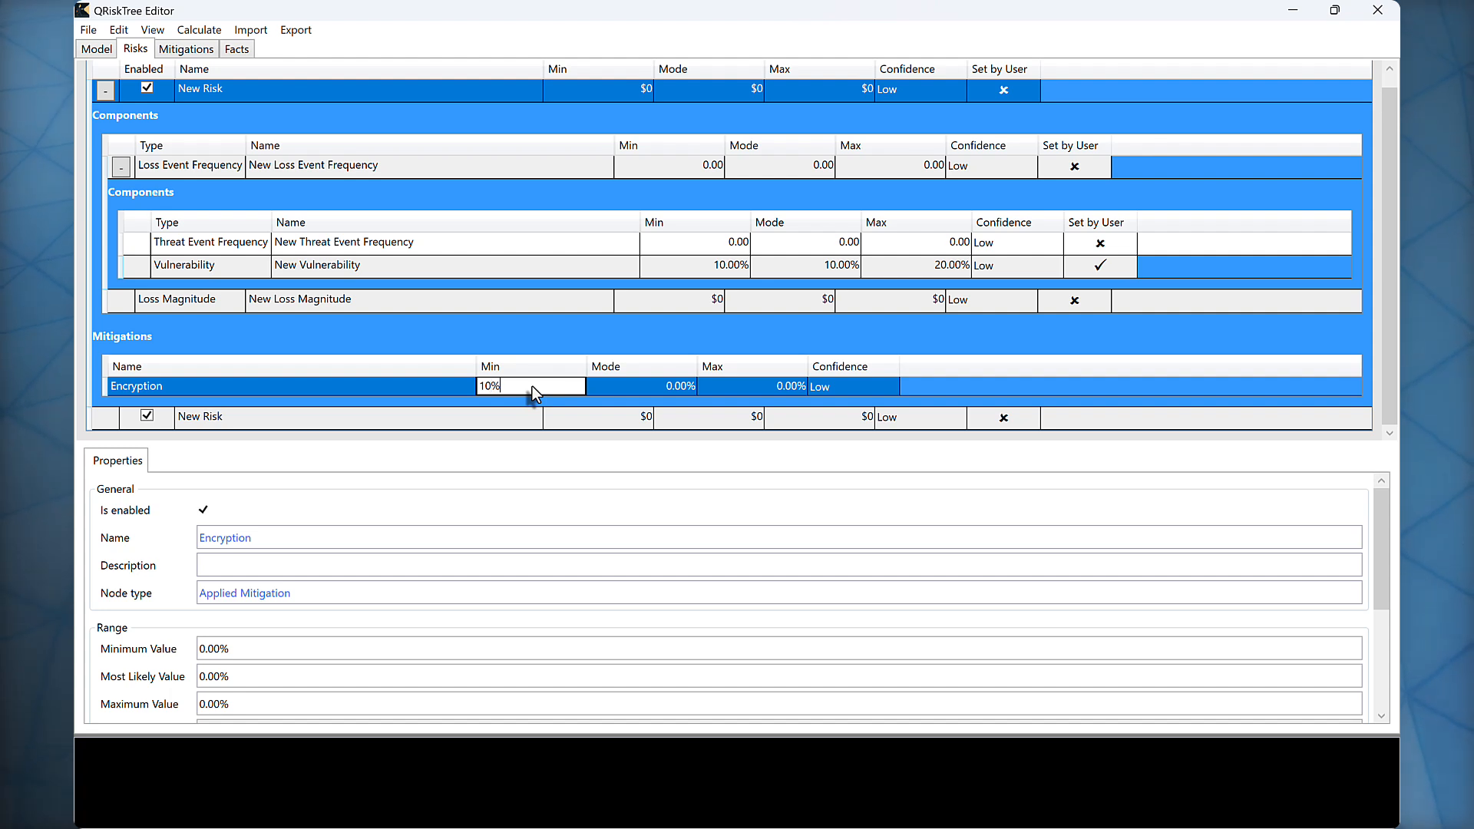
text(0%)
key(Tab)
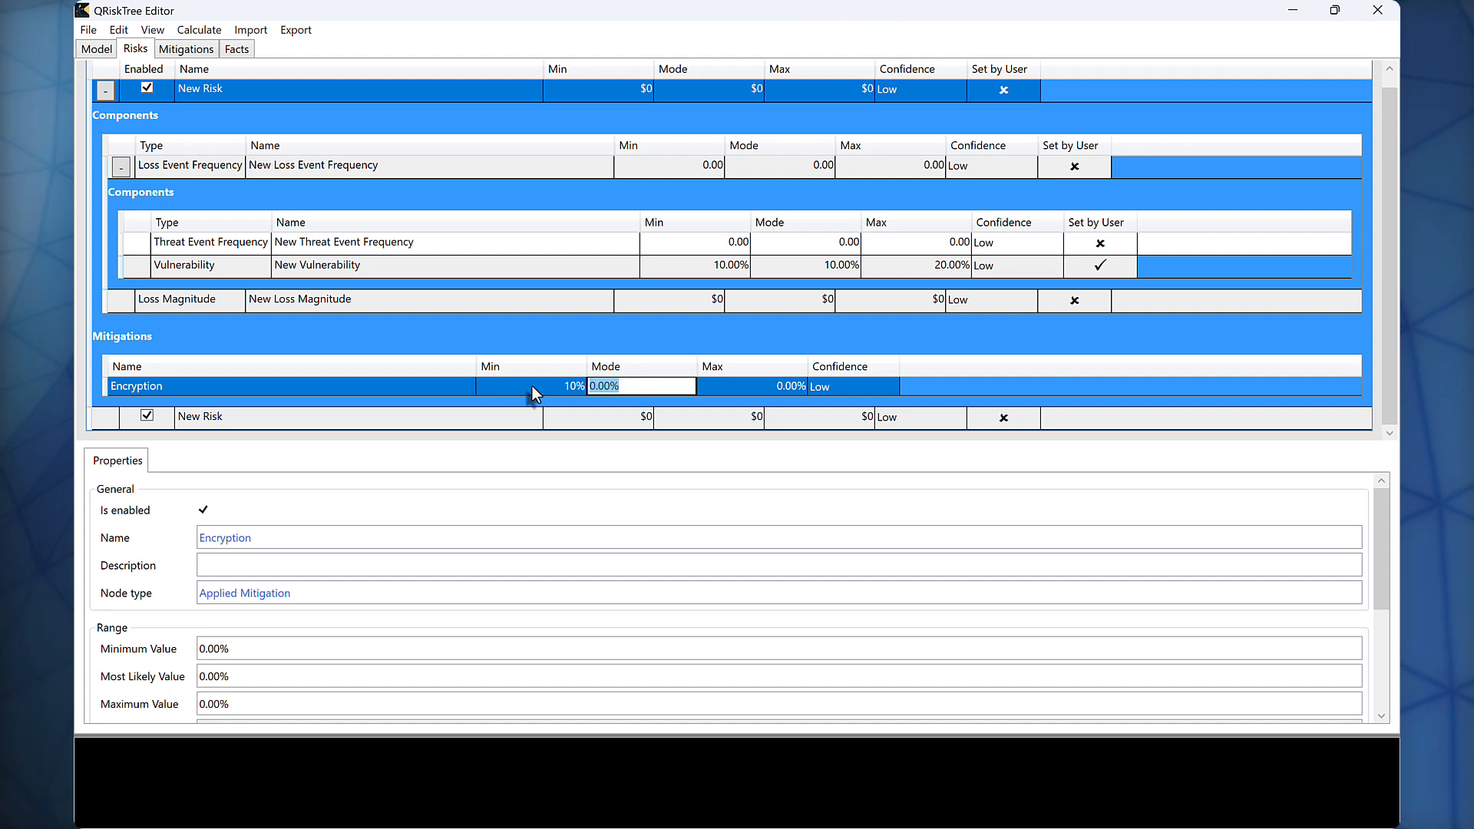
text(20%)
key(Tab)
text(30$)
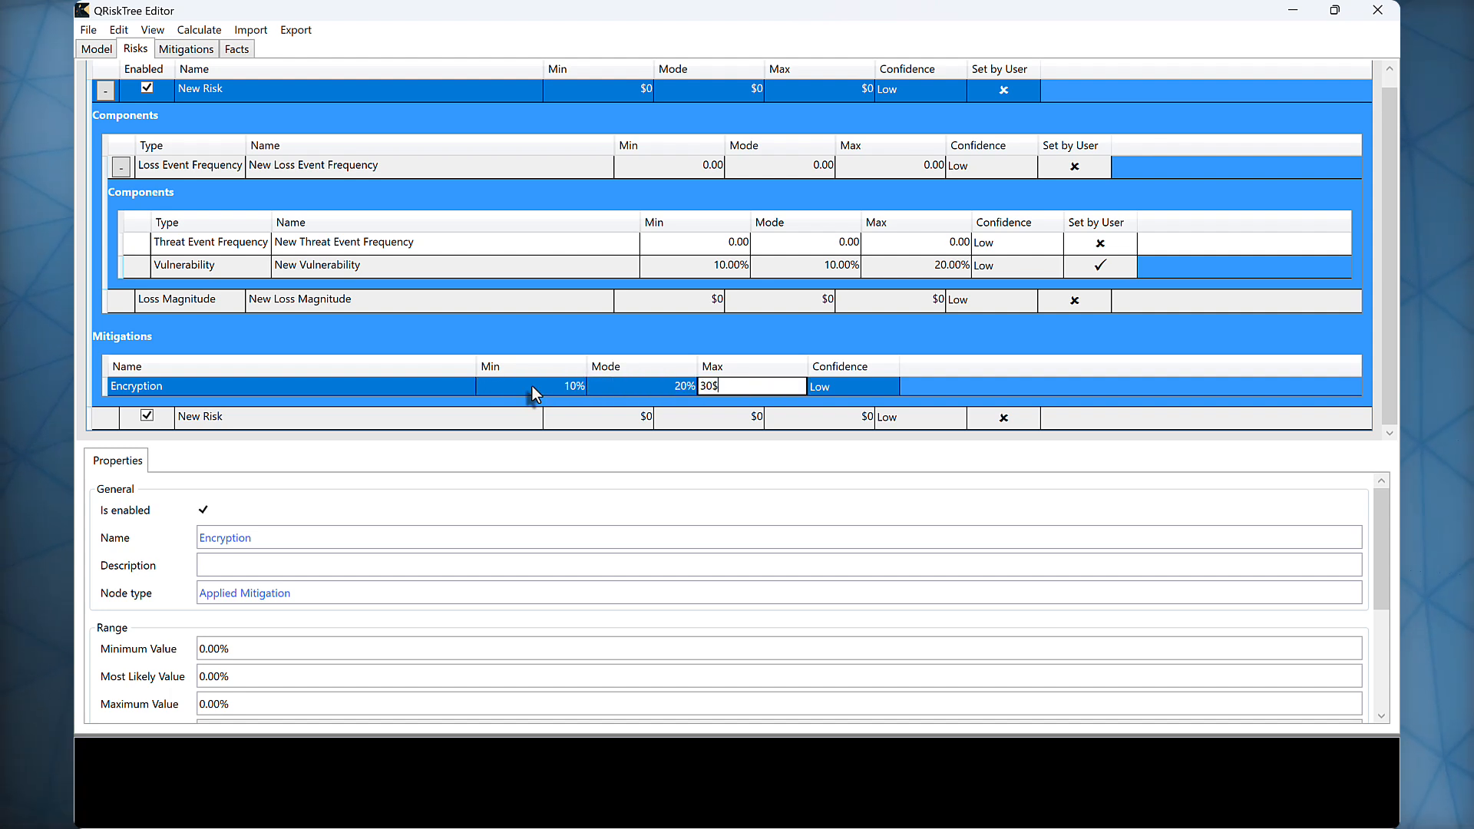
key(BackSpace)
text(%)
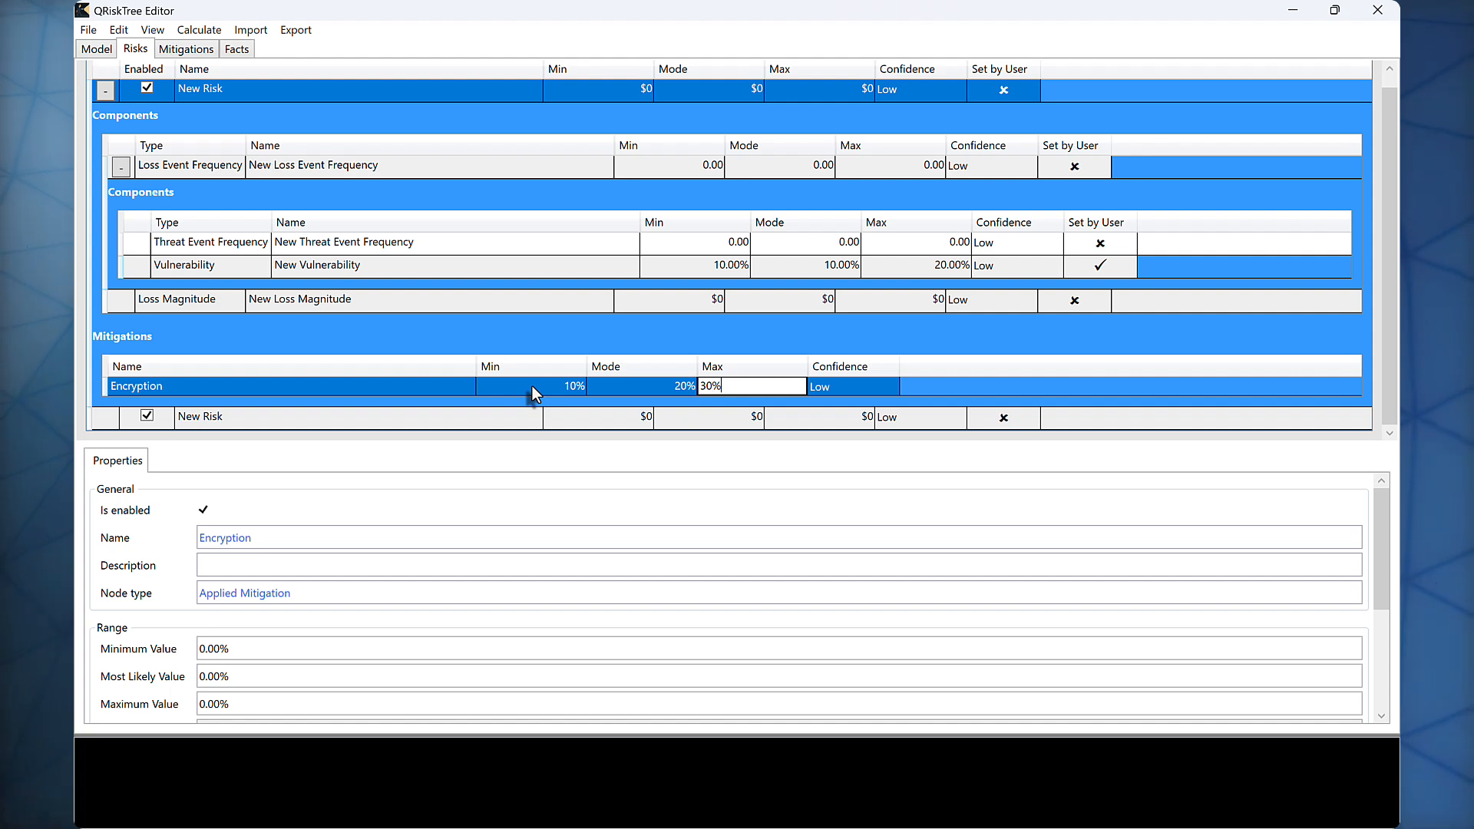
key(Return)
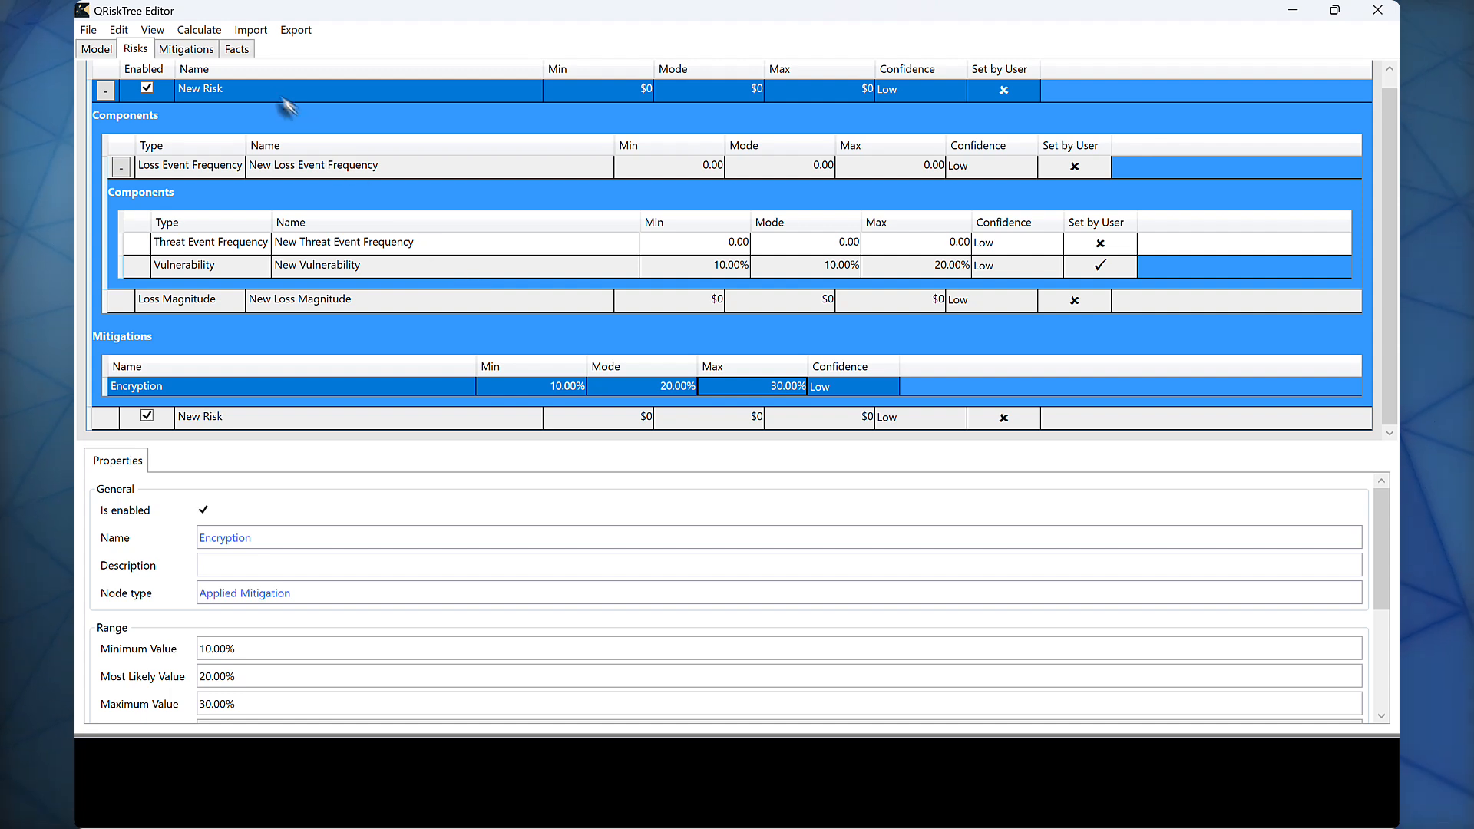
Step: Try to calculate the baseline risk of the model
click(220, 33)
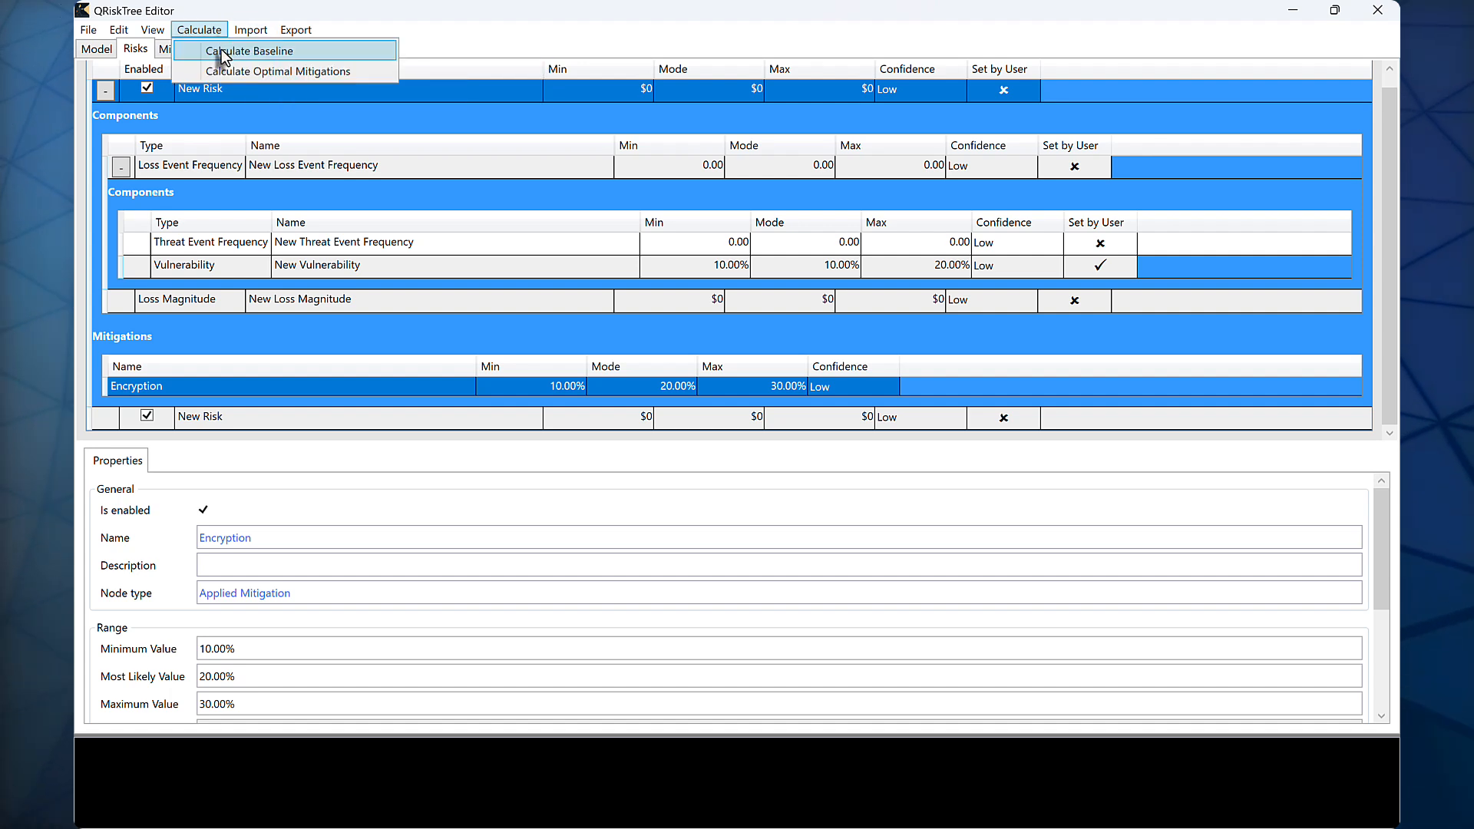
click(369, 51)
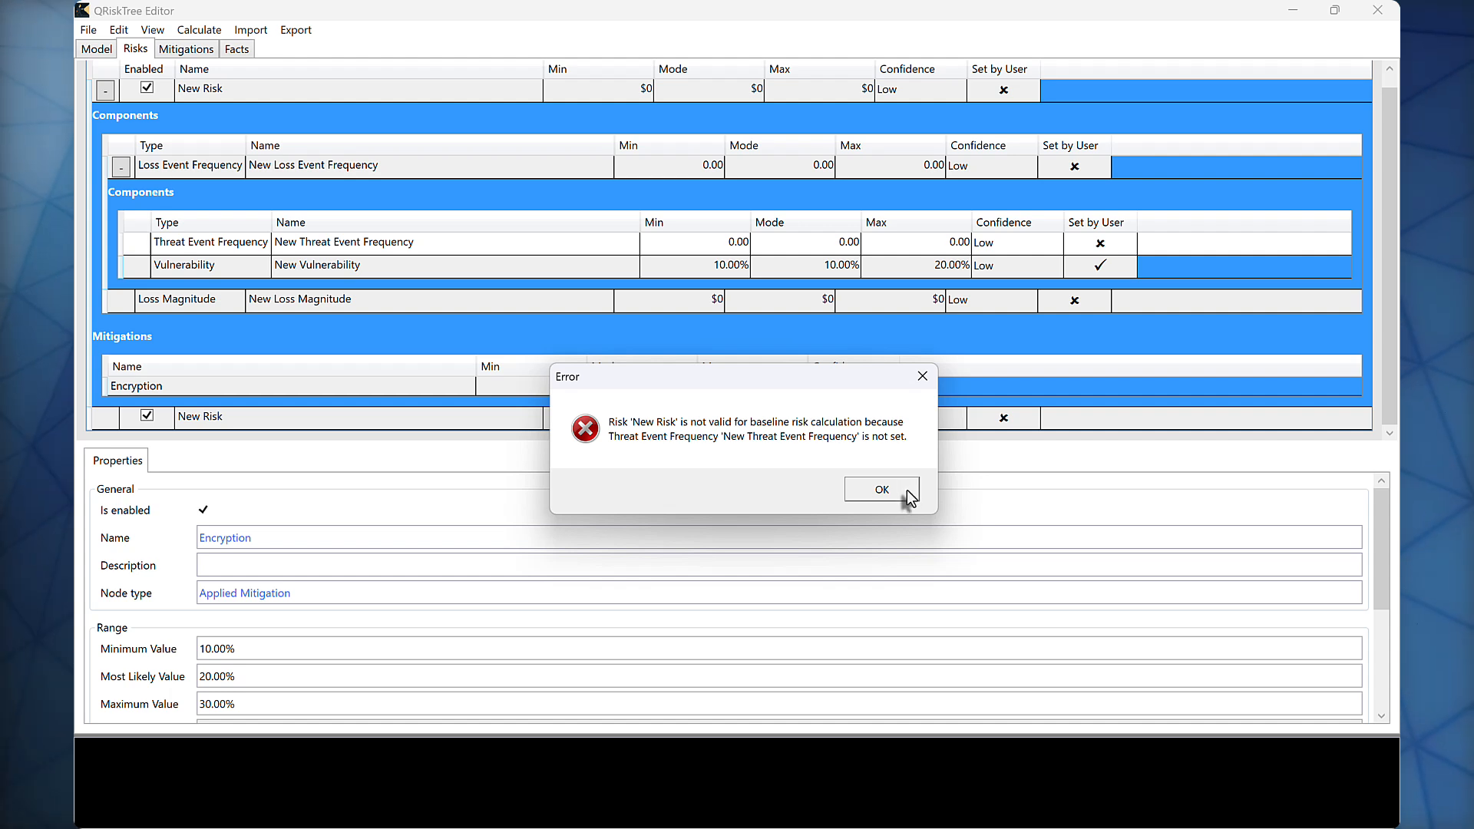
click(881, 489)
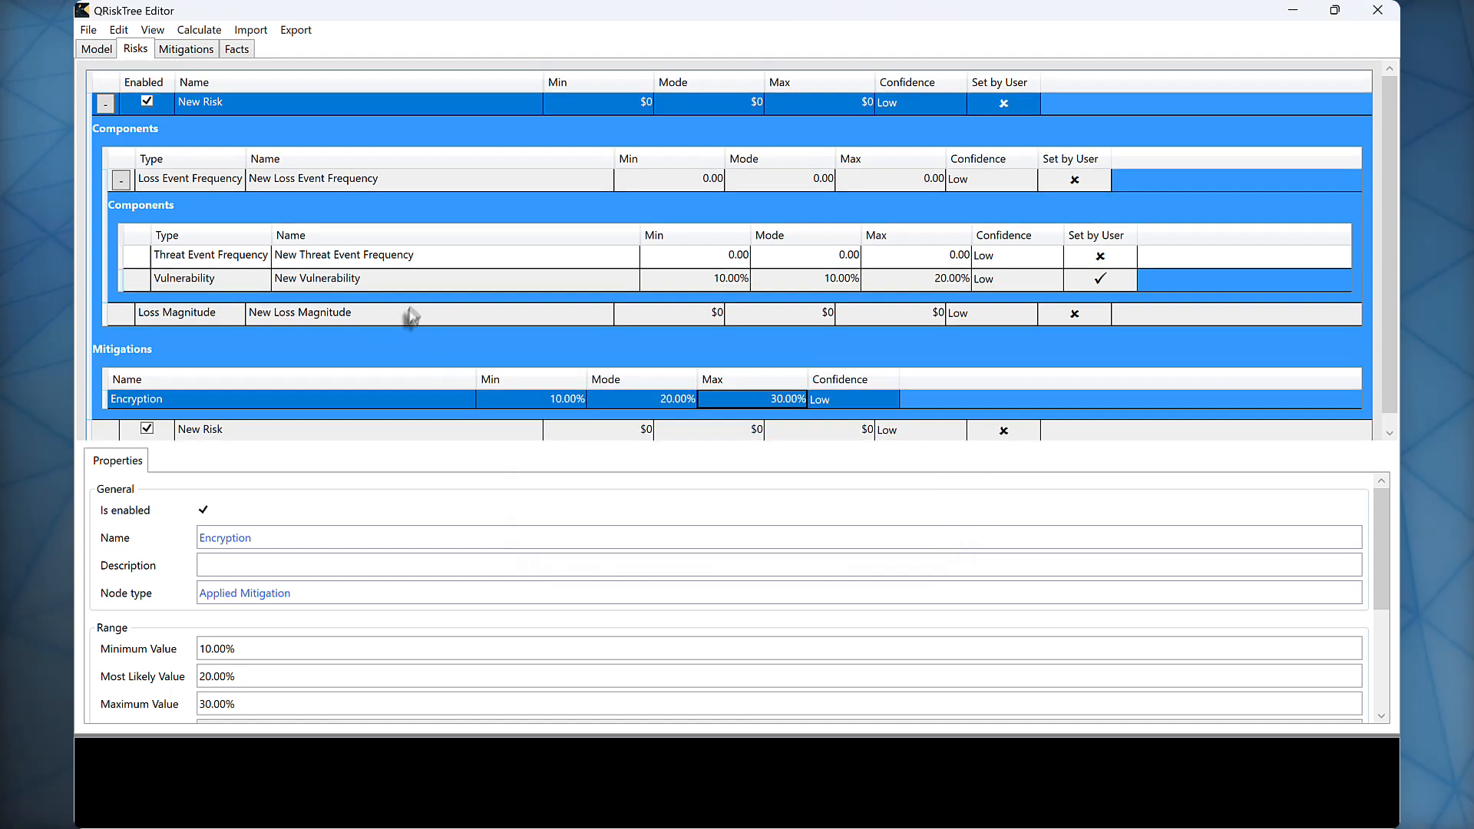
Step: Delete the Threat Event Frequency and the Vulnerability from the first risk's Loss Event Frequency
right_click(433, 256)
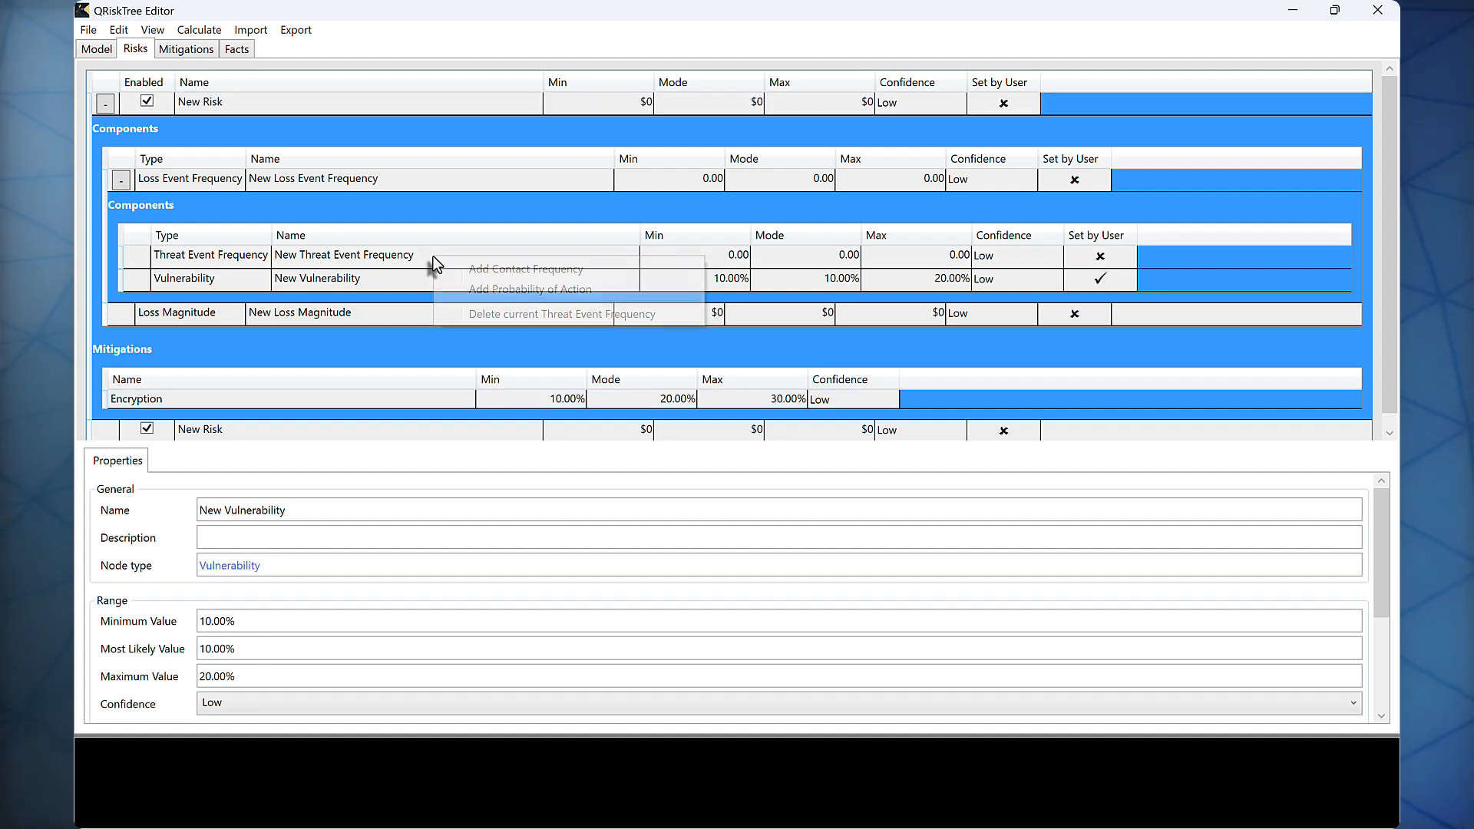
click(501, 315)
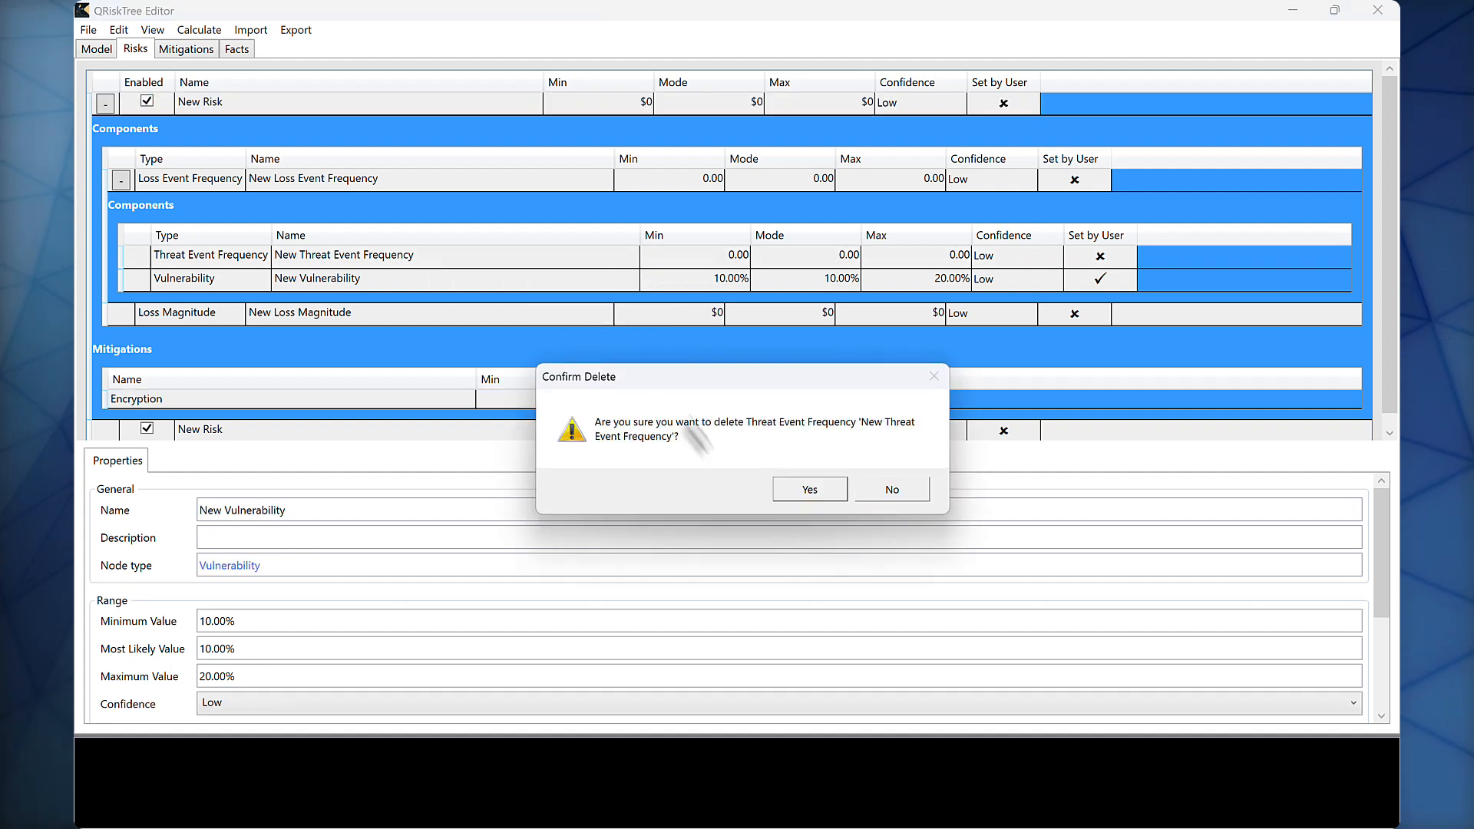
click(802, 488)
right_click(543, 256)
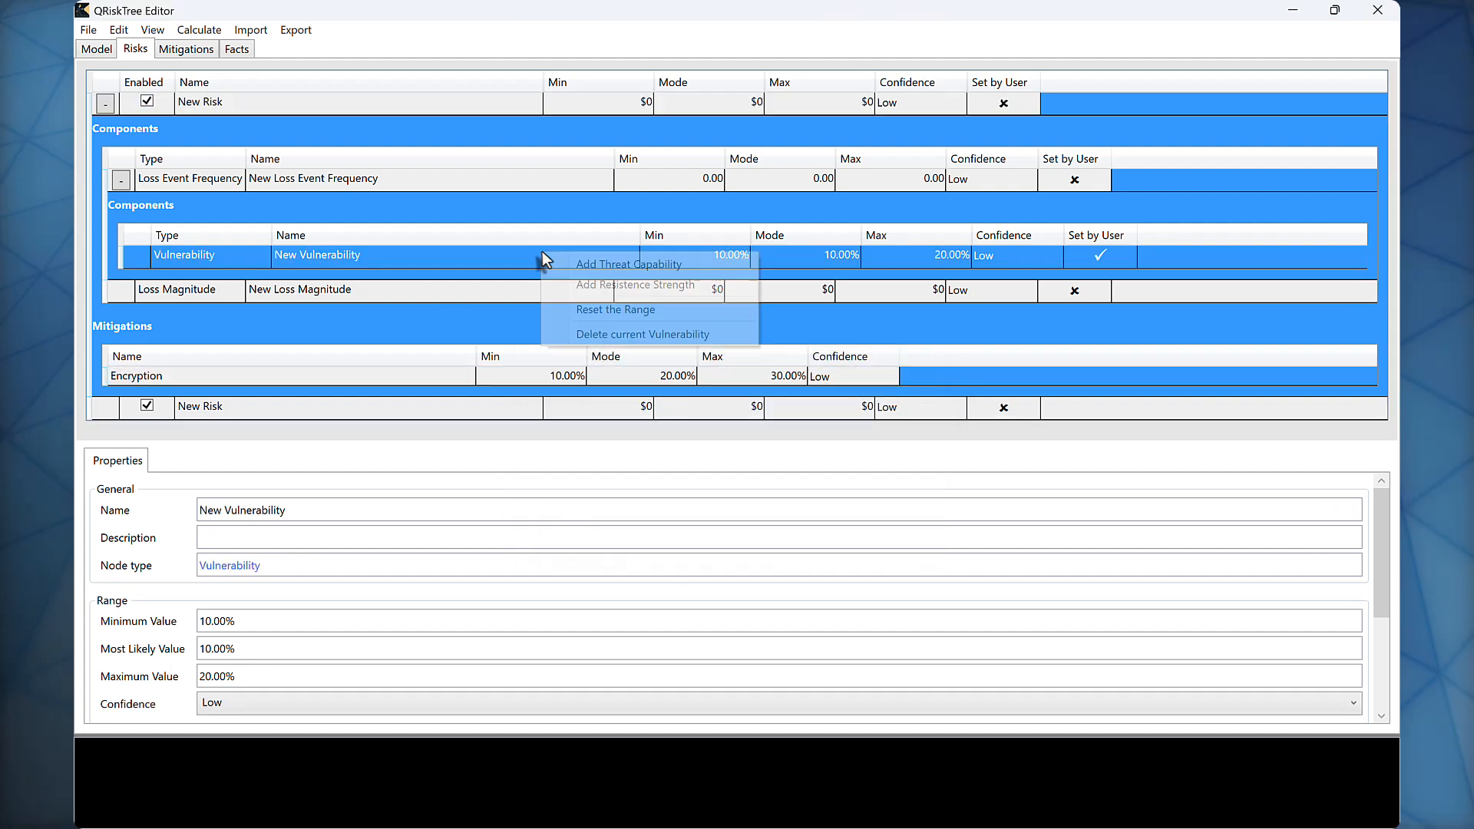
click(645, 334)
click(799, 491)
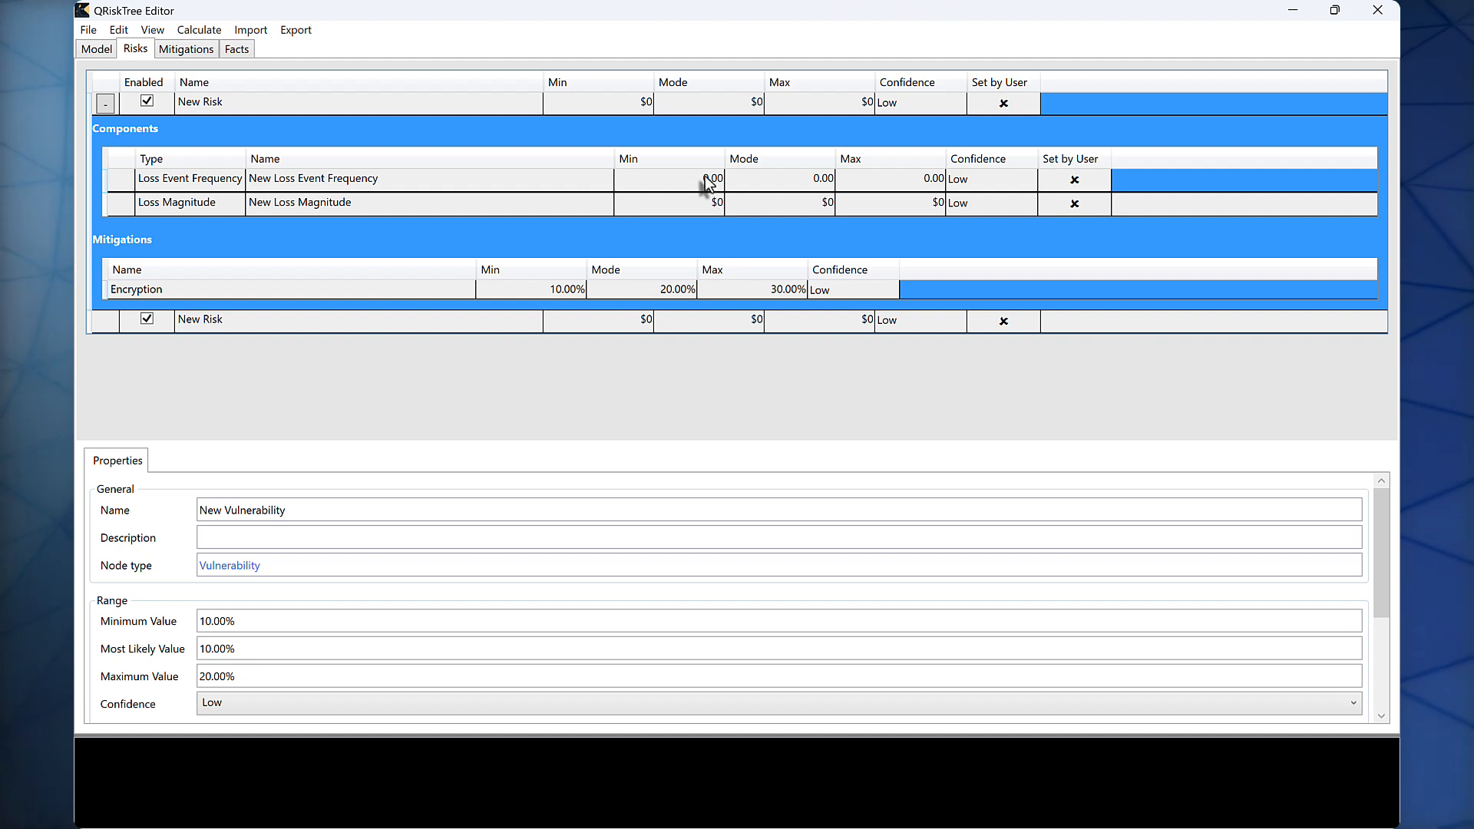
Step: Set the range of the risk's Loss Event Frequency to minimum 10, mode 20 and maximum 30
click(702, 178)
click(702, 178)
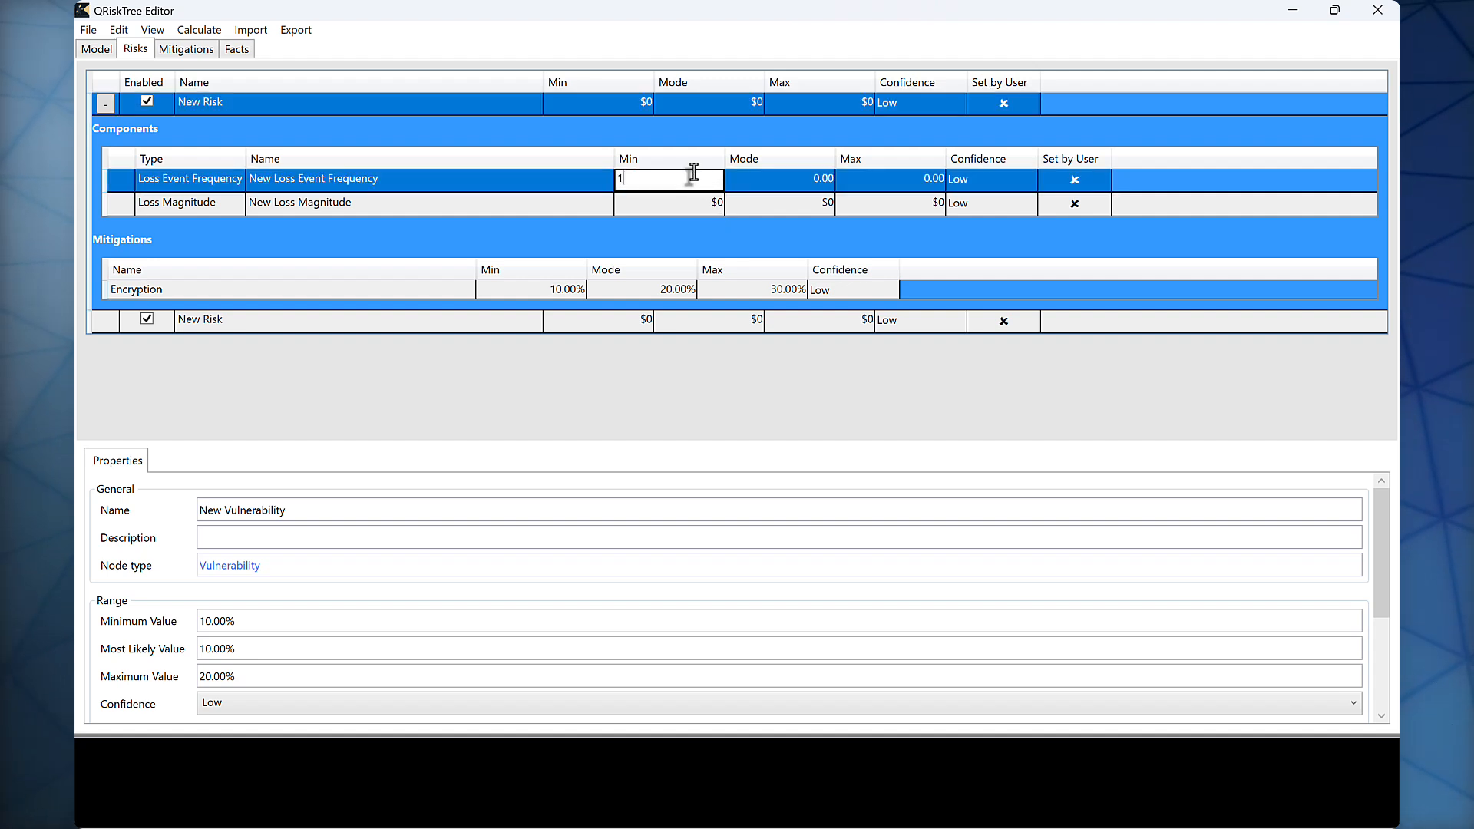
text(10)
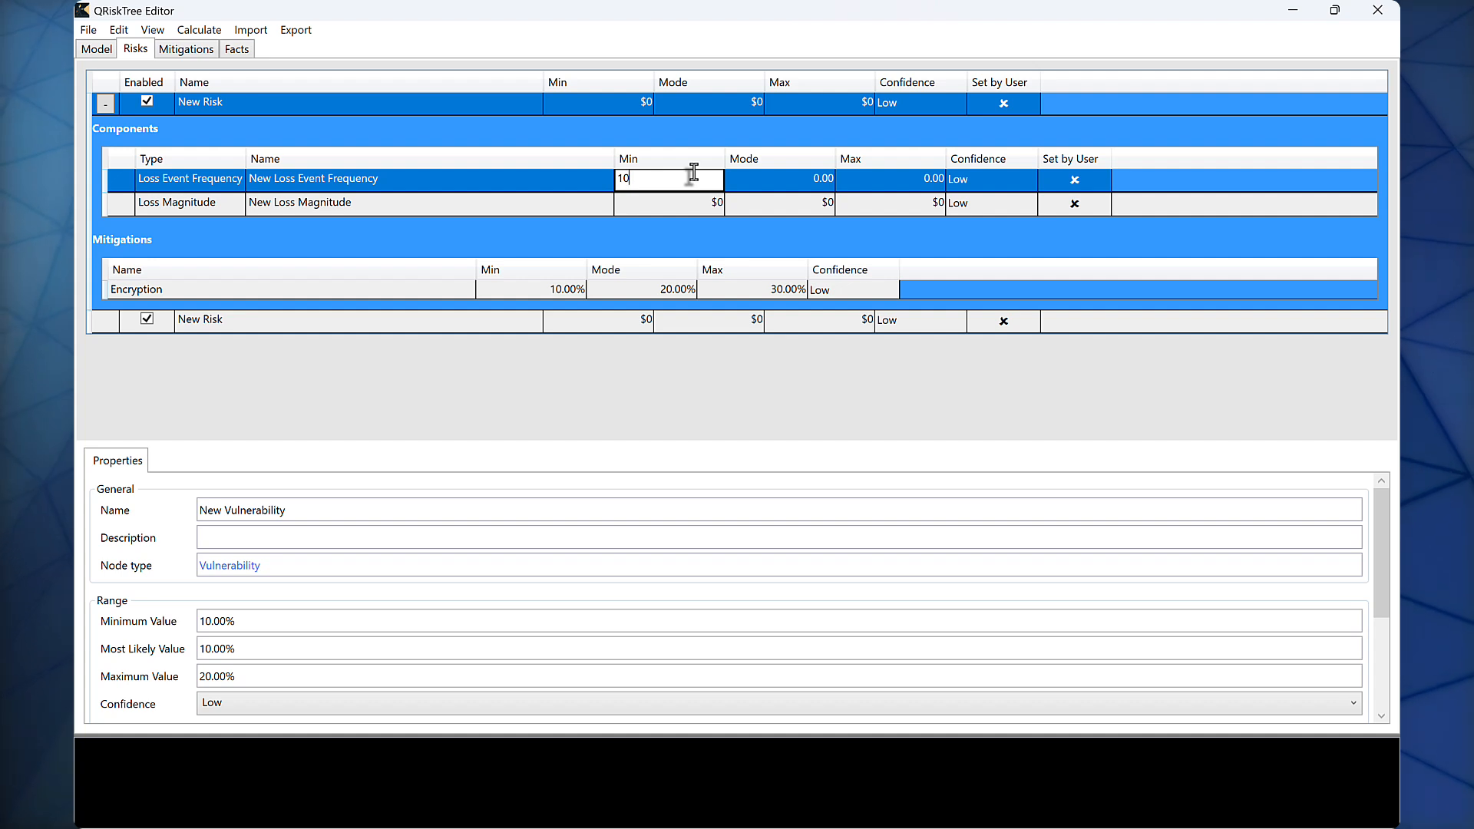
key(Tab)
text(20)
key(Tab)
key(Return)
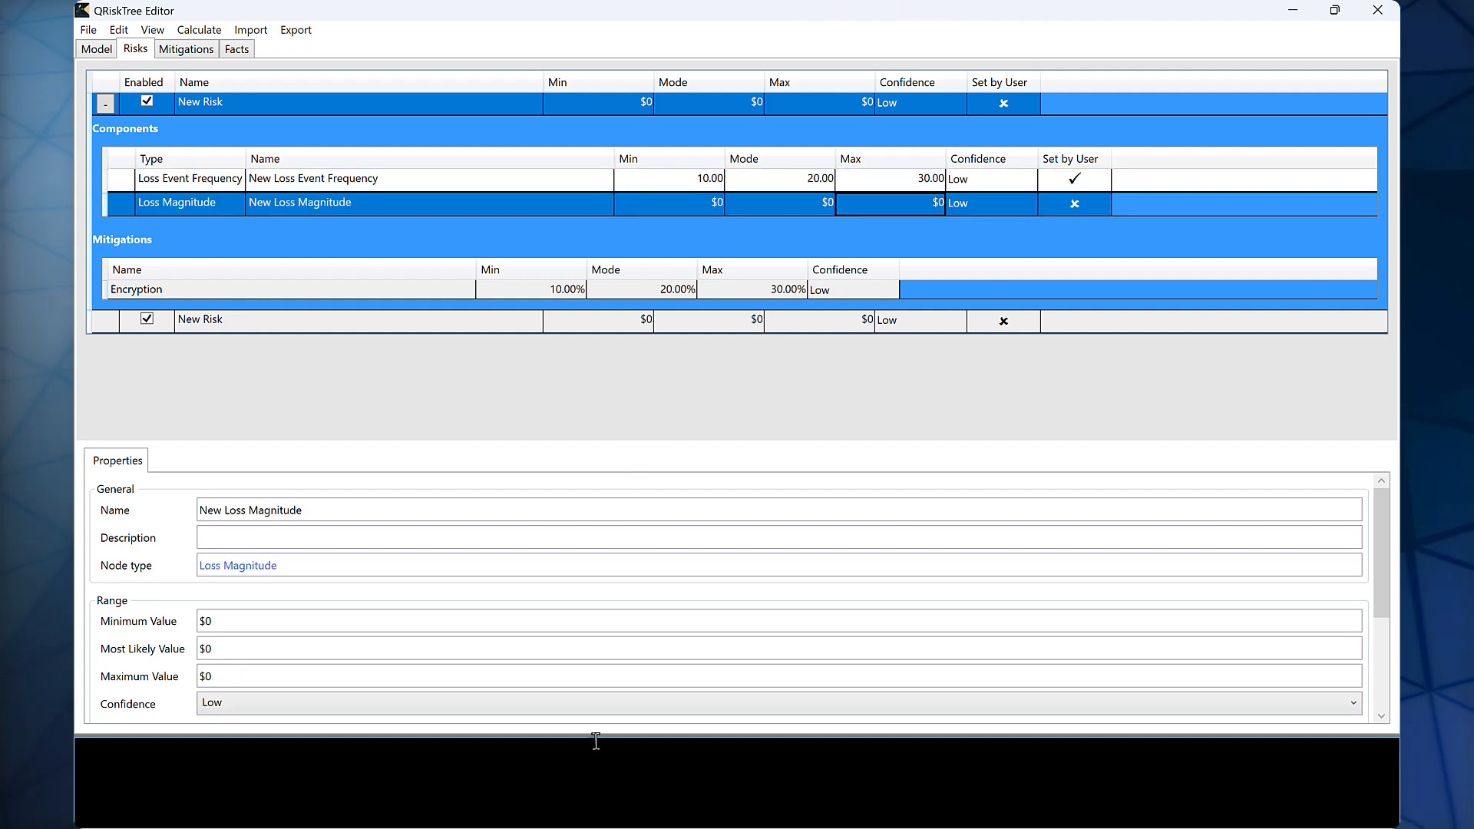
Step: Set the range of the risk's Loss Magnitude to minimum $10,000, mode $20,000 and maximum $50,000
drag(599, 743, 592, 681)
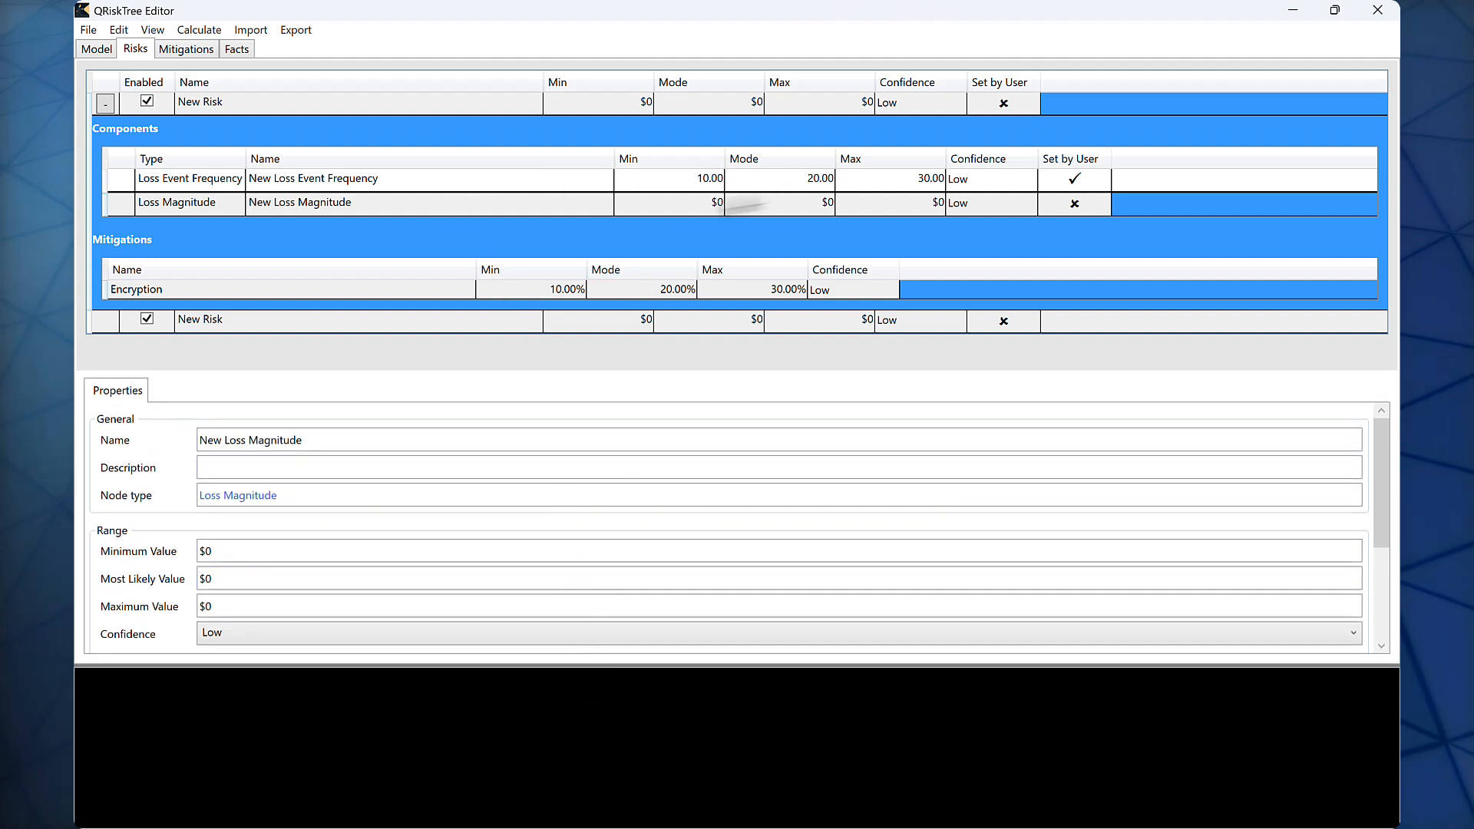
click(678, 202)
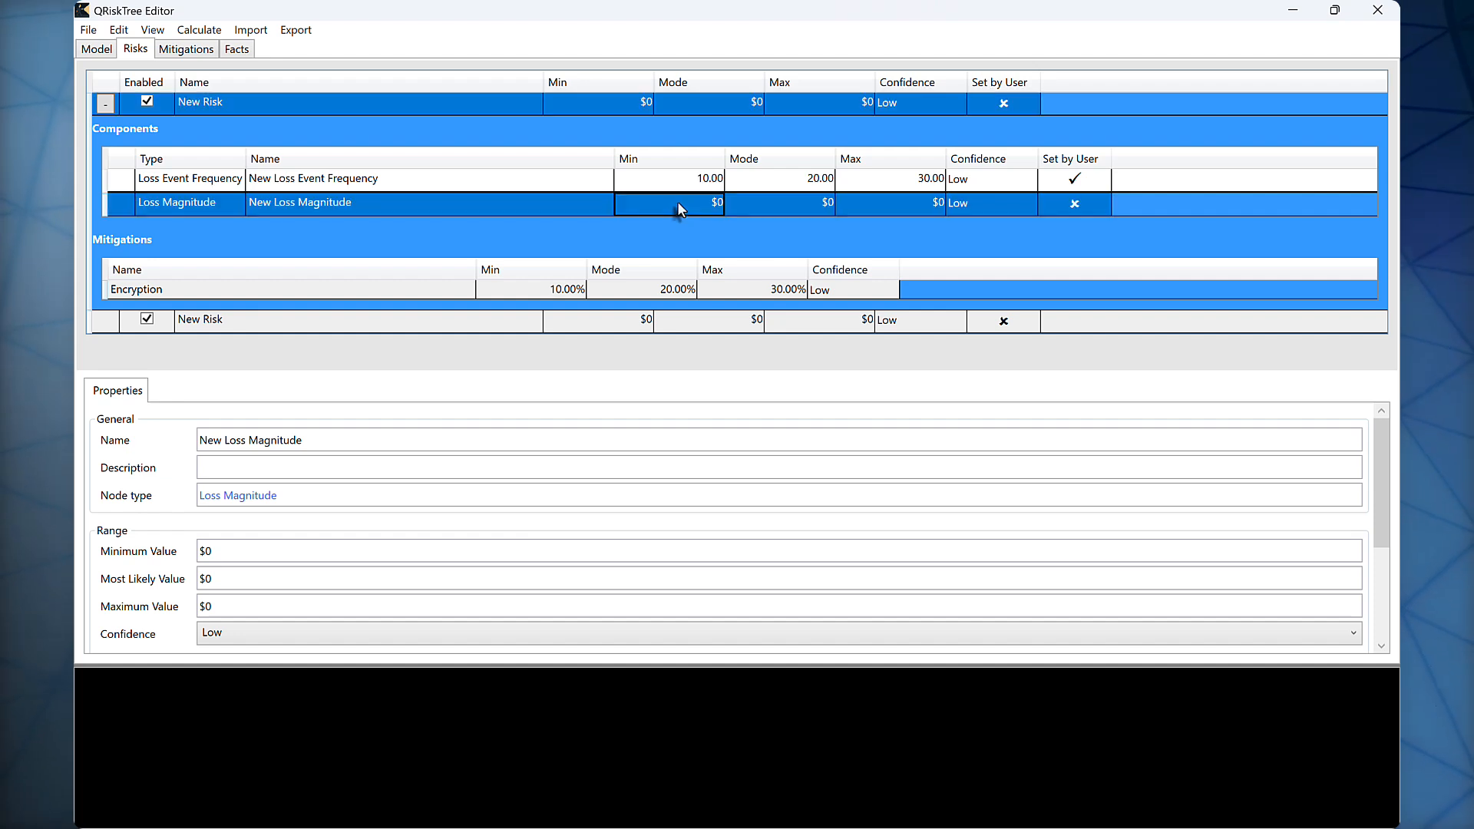
click(696, 205)
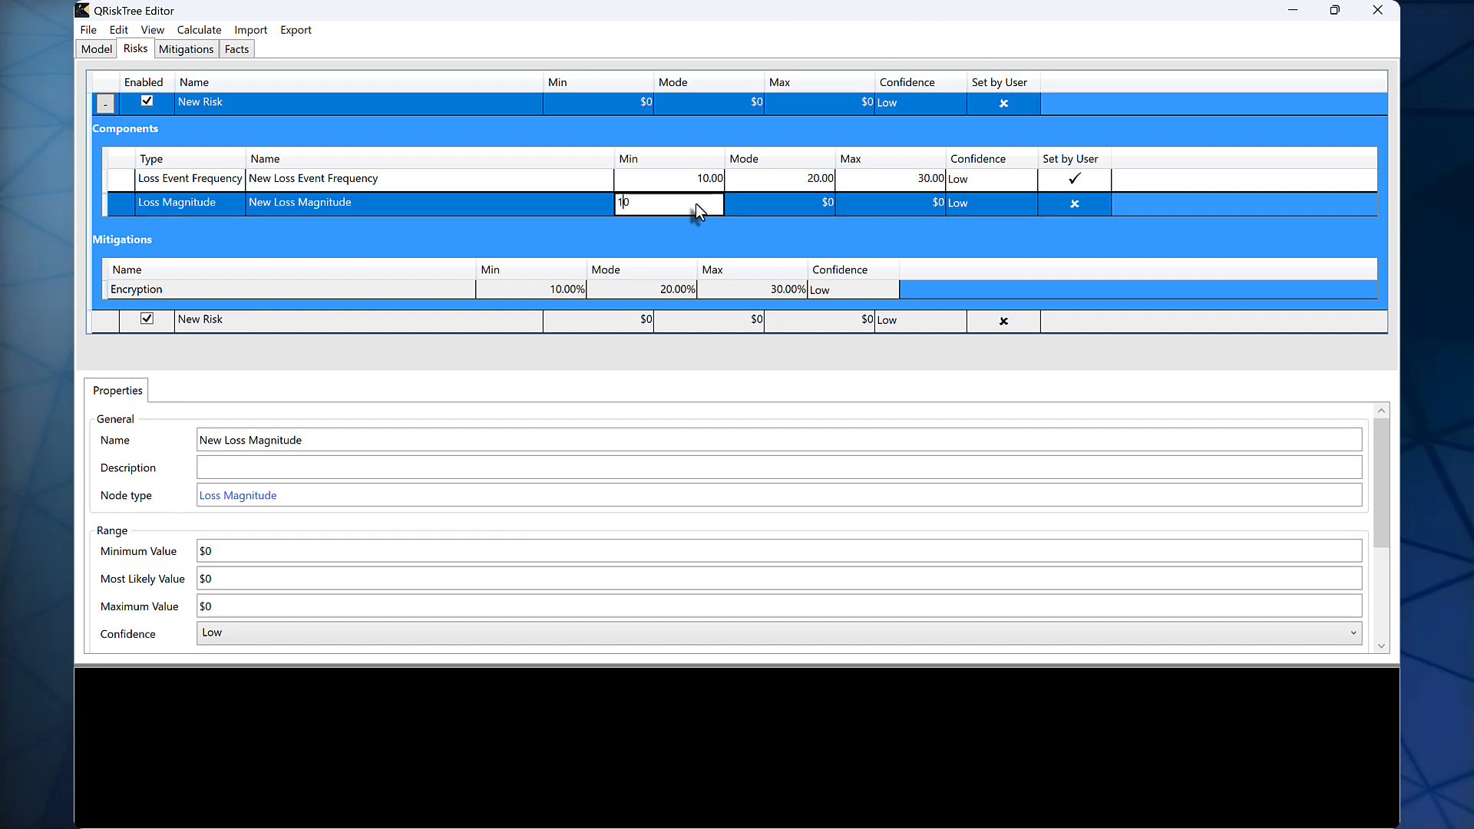
text(10000)
key(Tab)
text(20000)
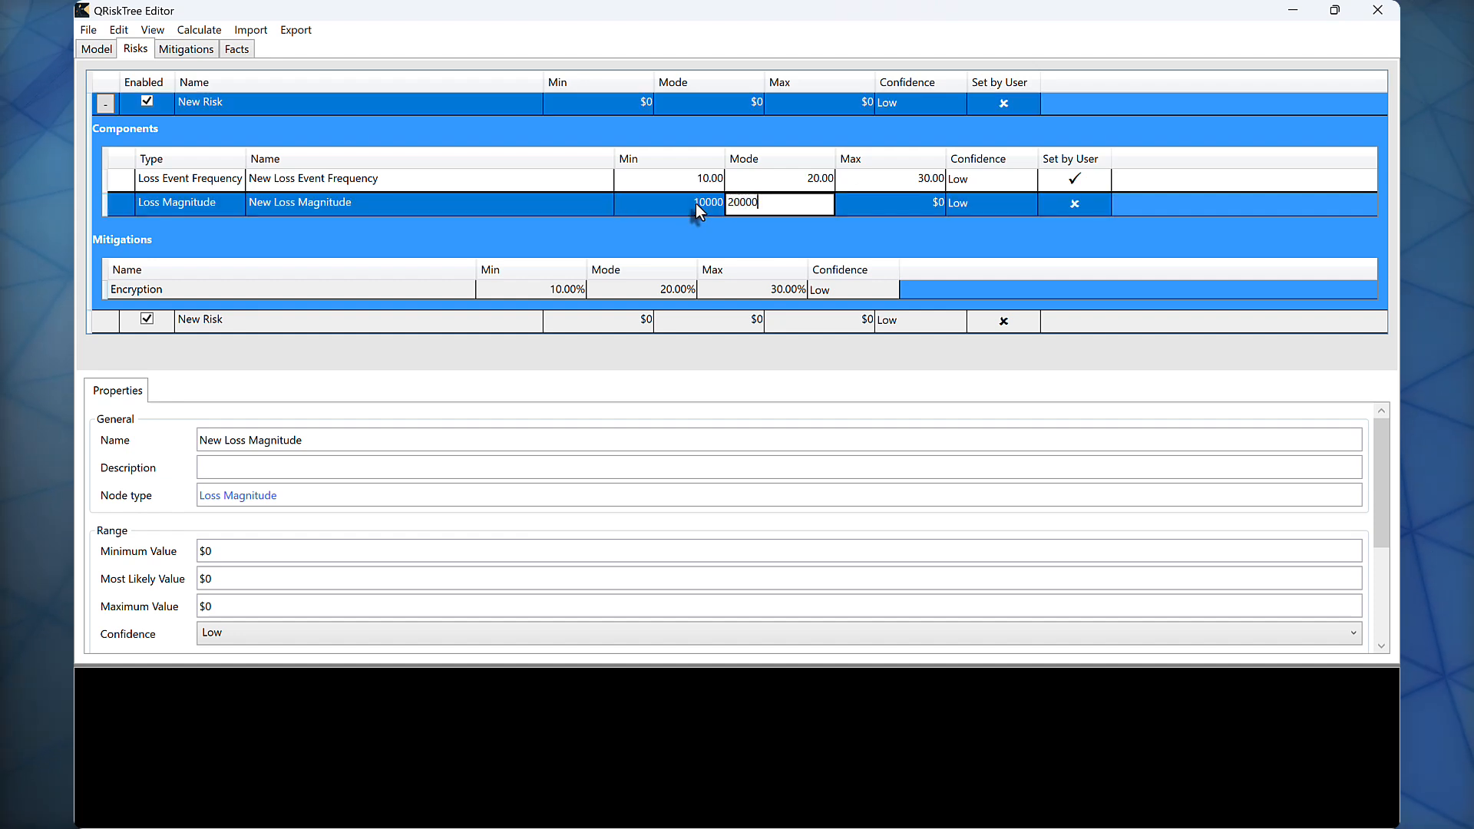
key(Tab)
text(50,000)
key(Return)
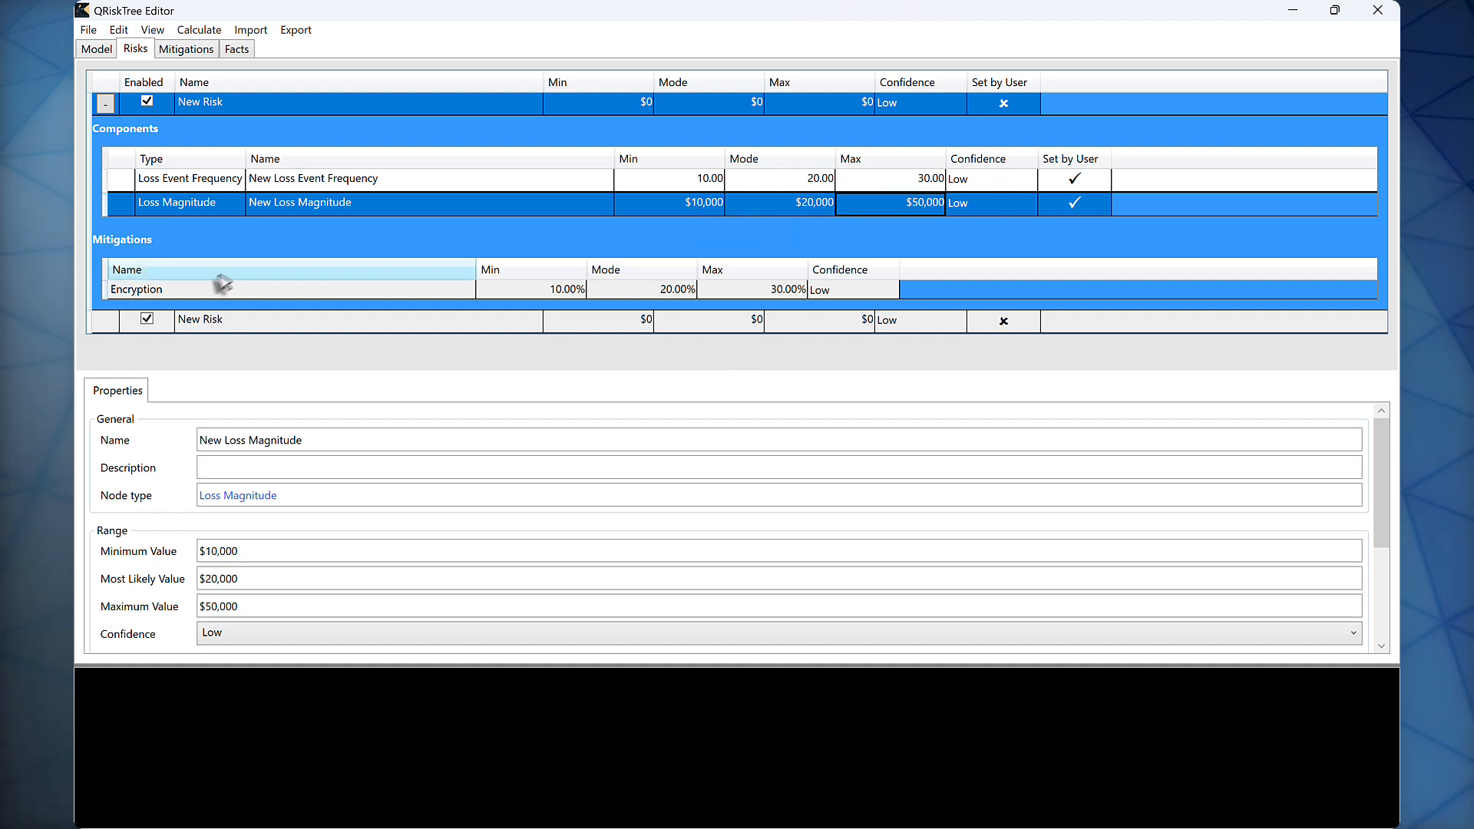
Step: Delete the second risk, which has no components, from the model
right_click(205, 319)
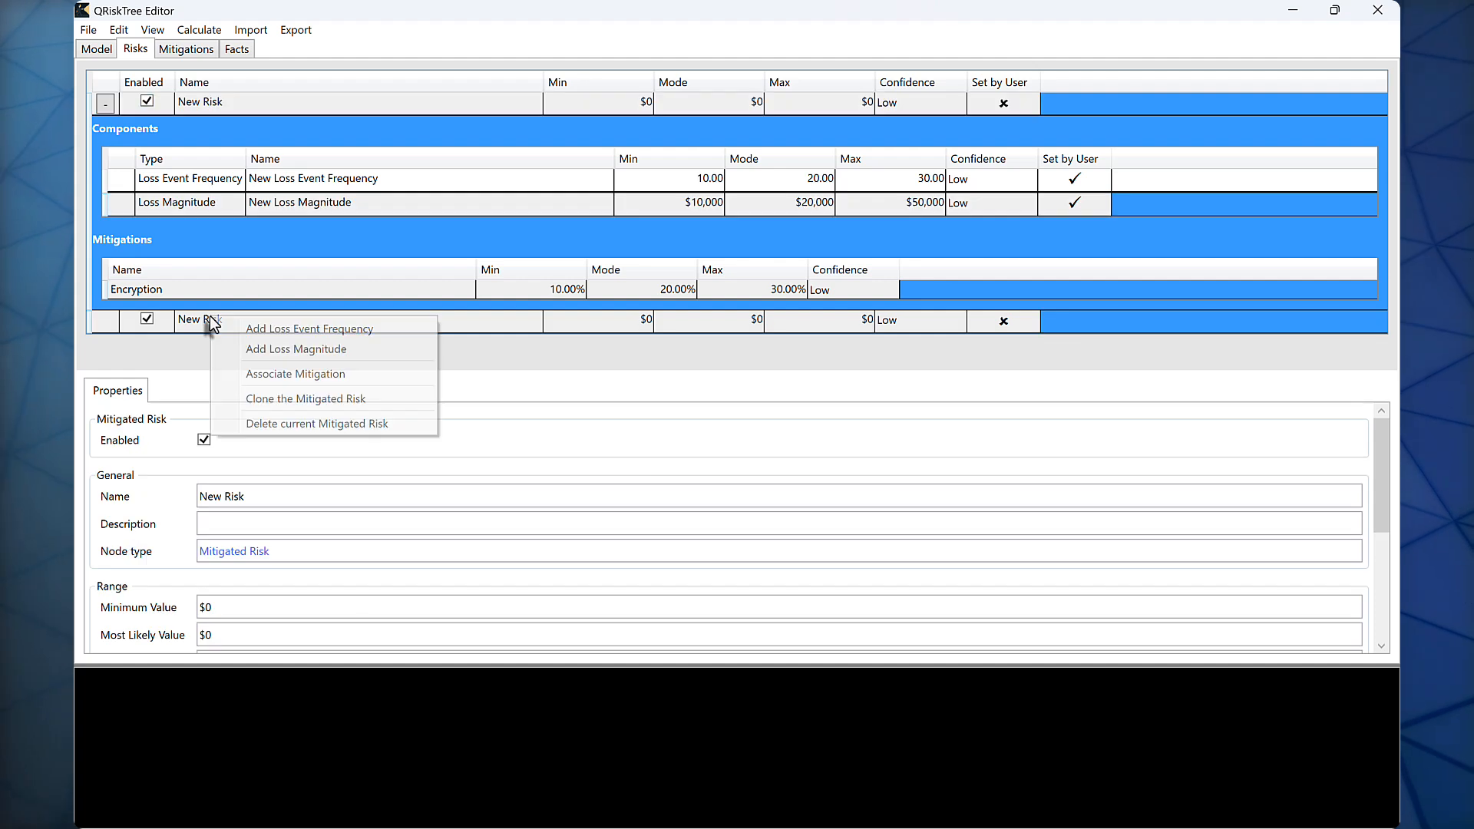
click(288, 423)
click(756, 489)
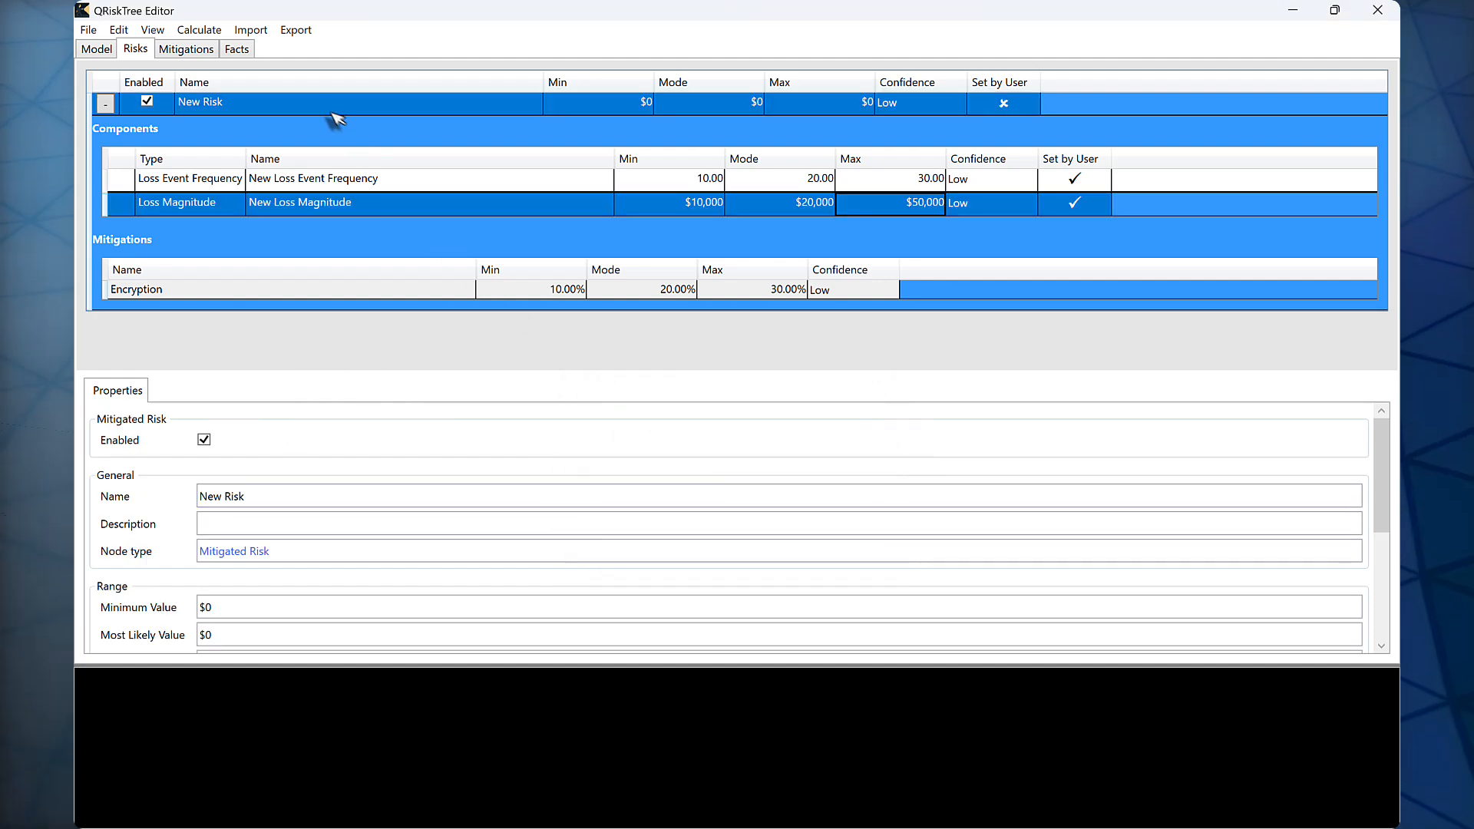
Step: Calculate the baseline risk of the model and its optimal set of mitigations
click(198, 33)
click(204, 51)
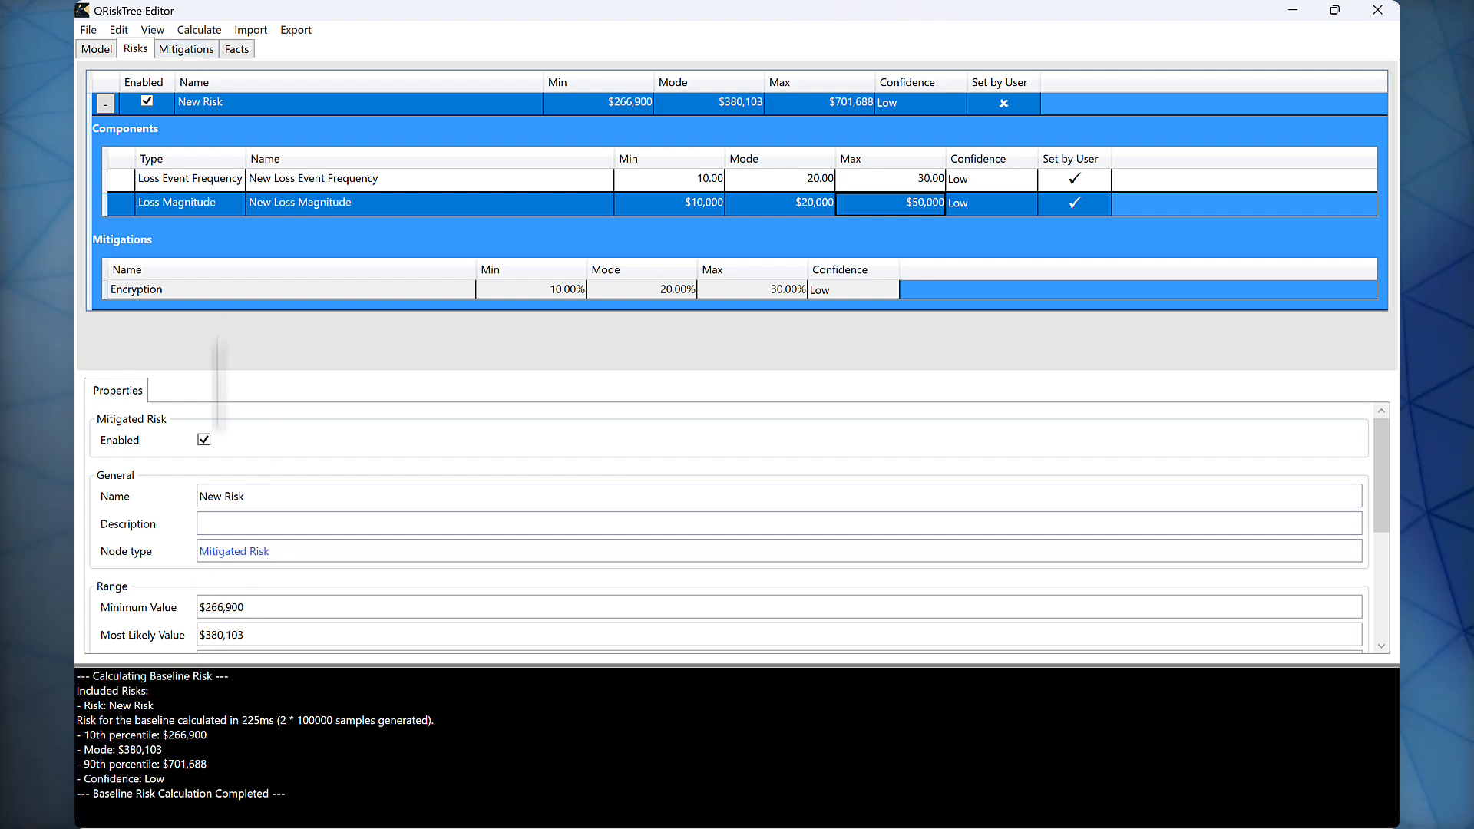
click(204, 31)
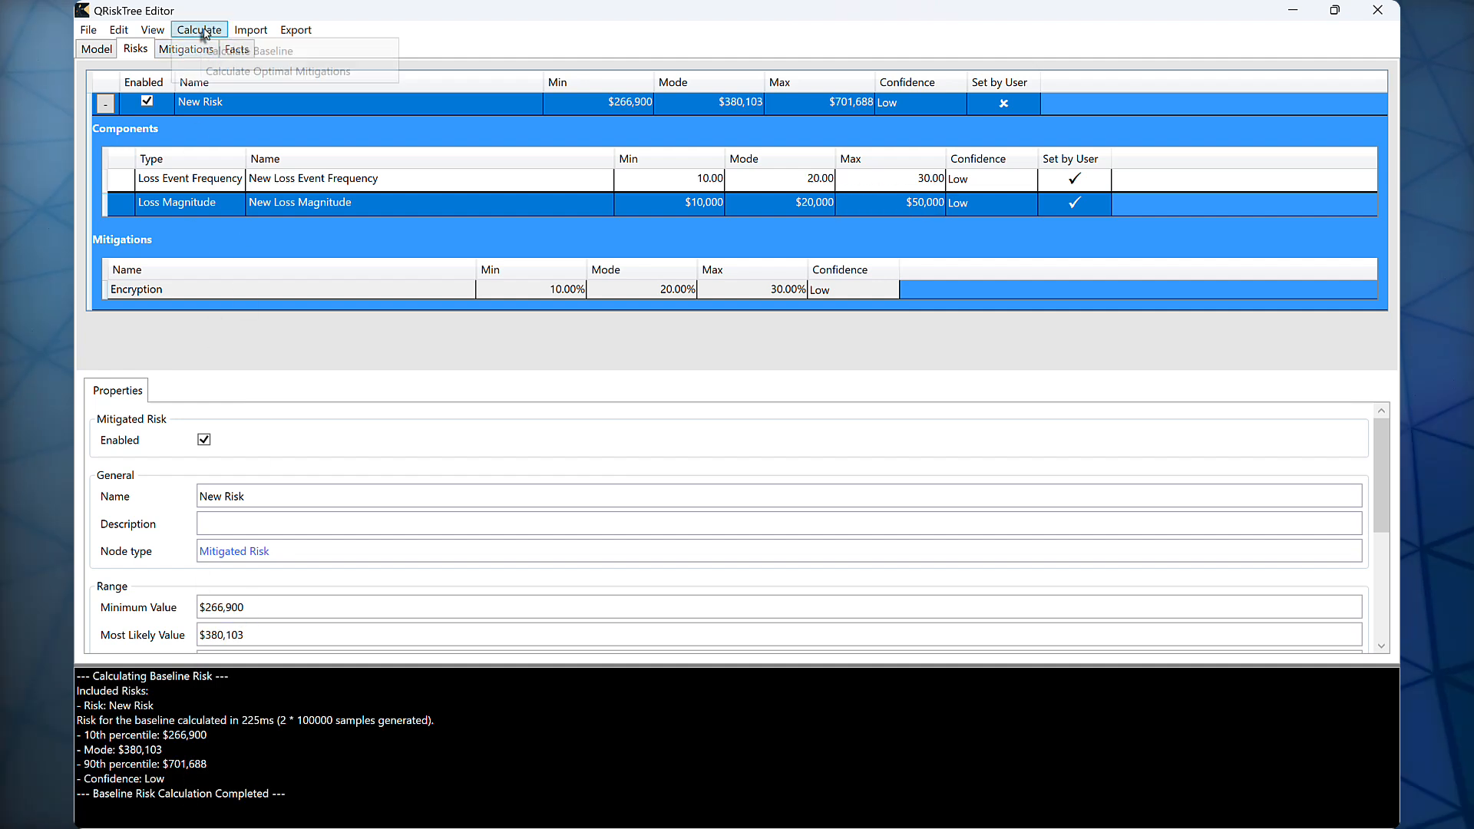
click(230, 72)
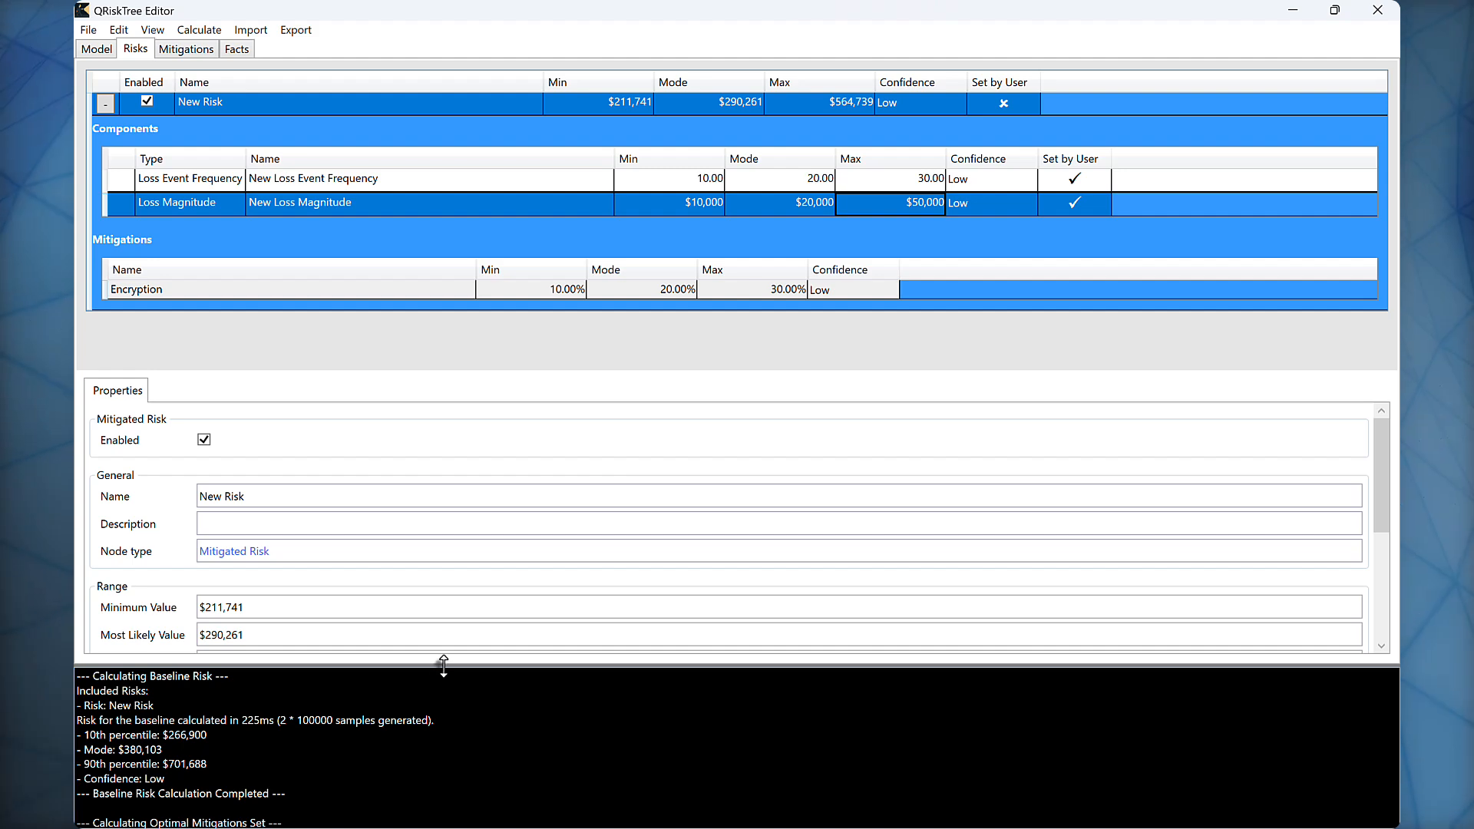
Step: Examine the optimal mitigations report, including first-year and following-year cost estimates, against the model's percentile and iteration settings
drag(443, 665, 468, 396)
scroll(574, 653, down, 3)
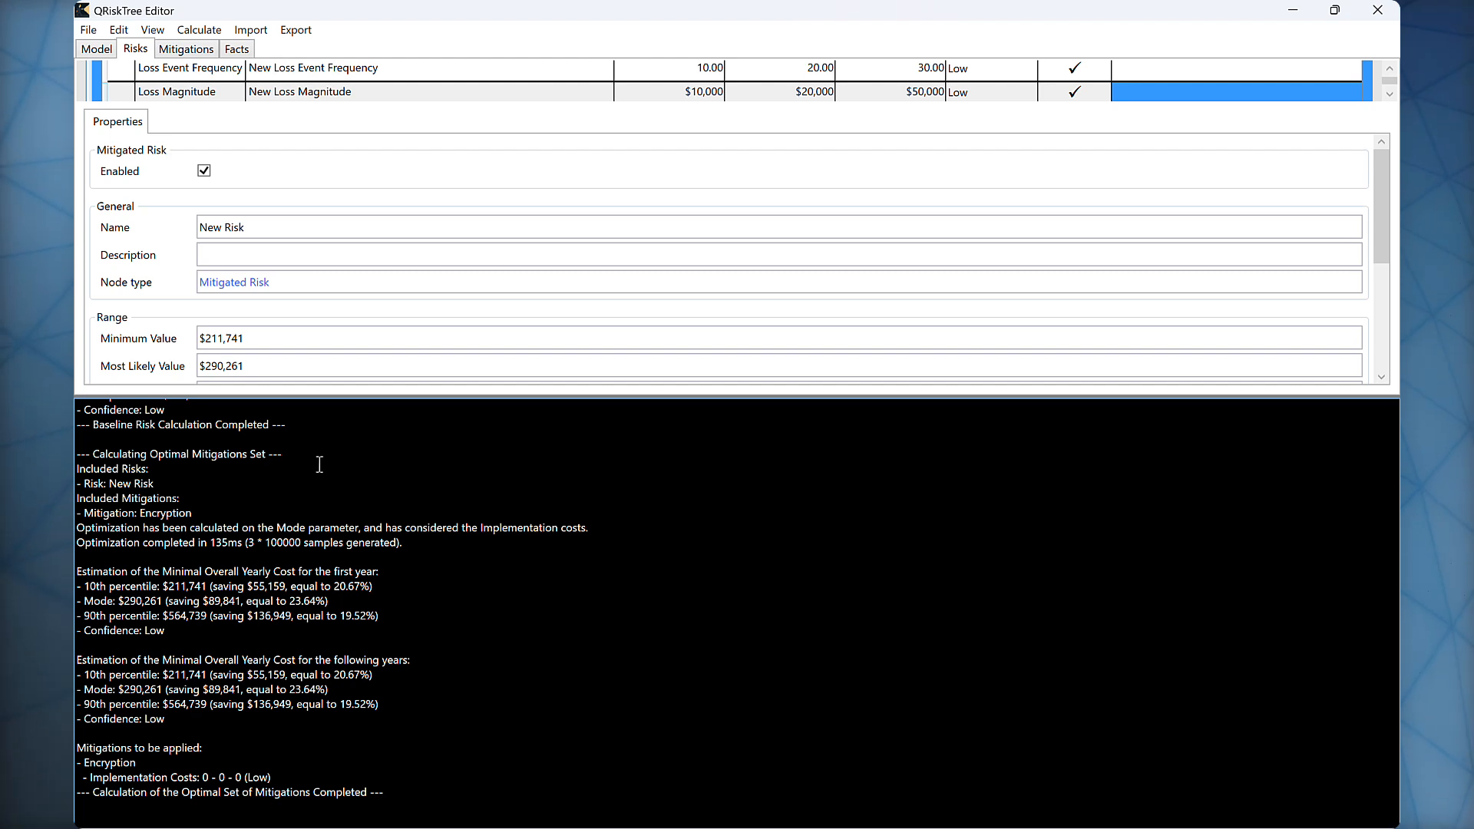
drag(95, 457, 330, 458)
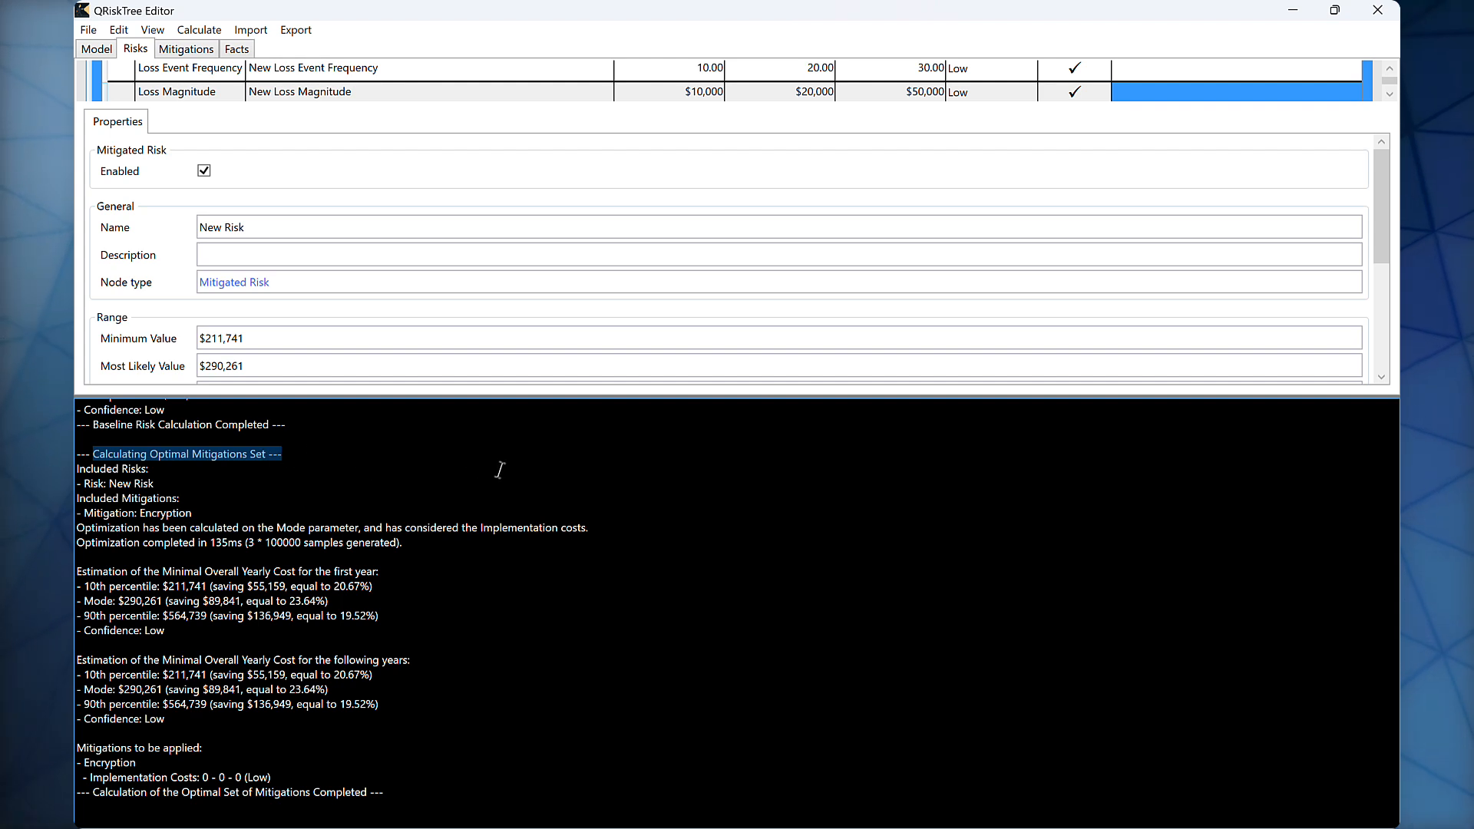
click(502, 465)
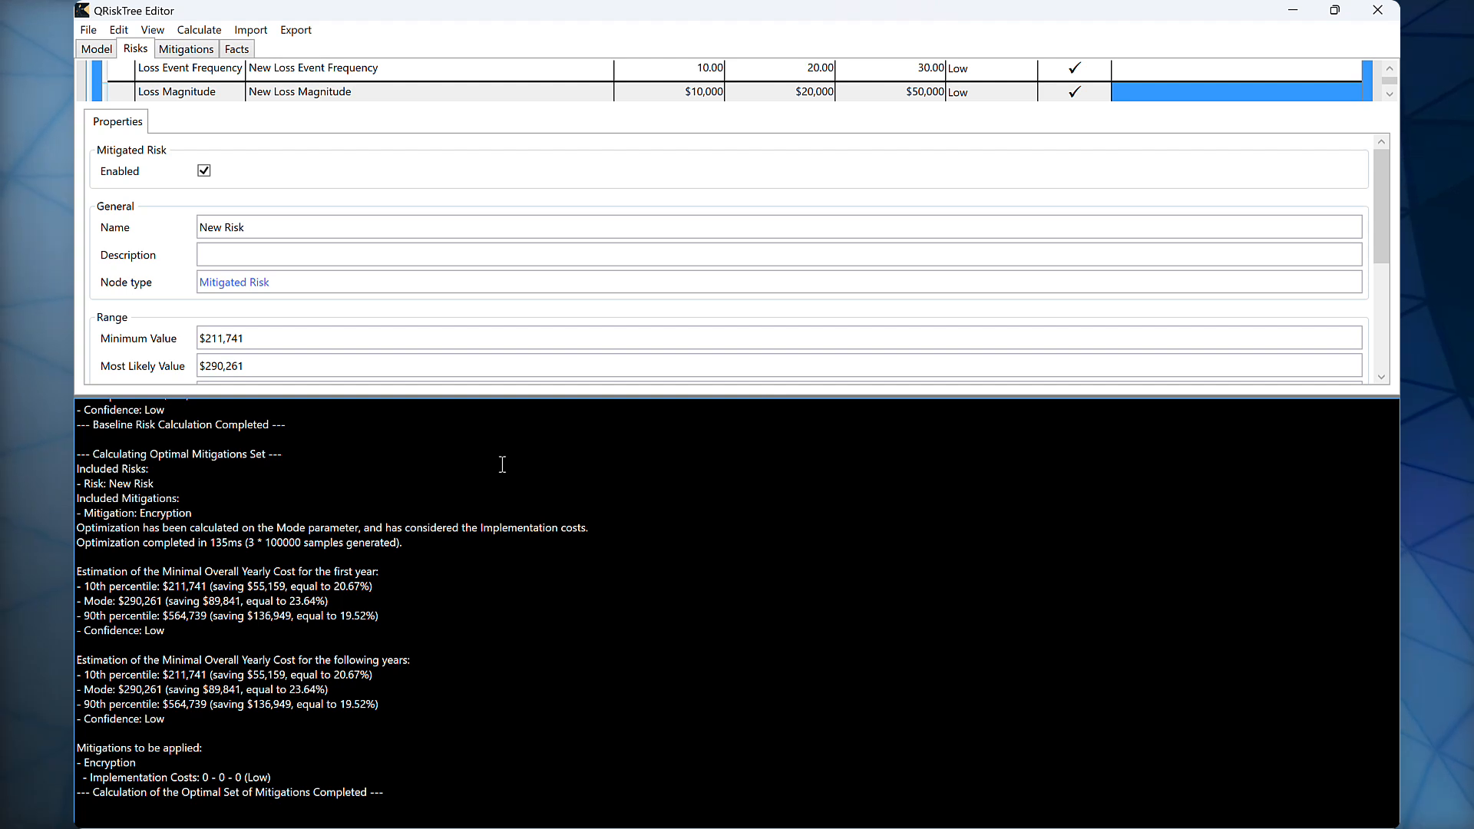
click(97, 49)
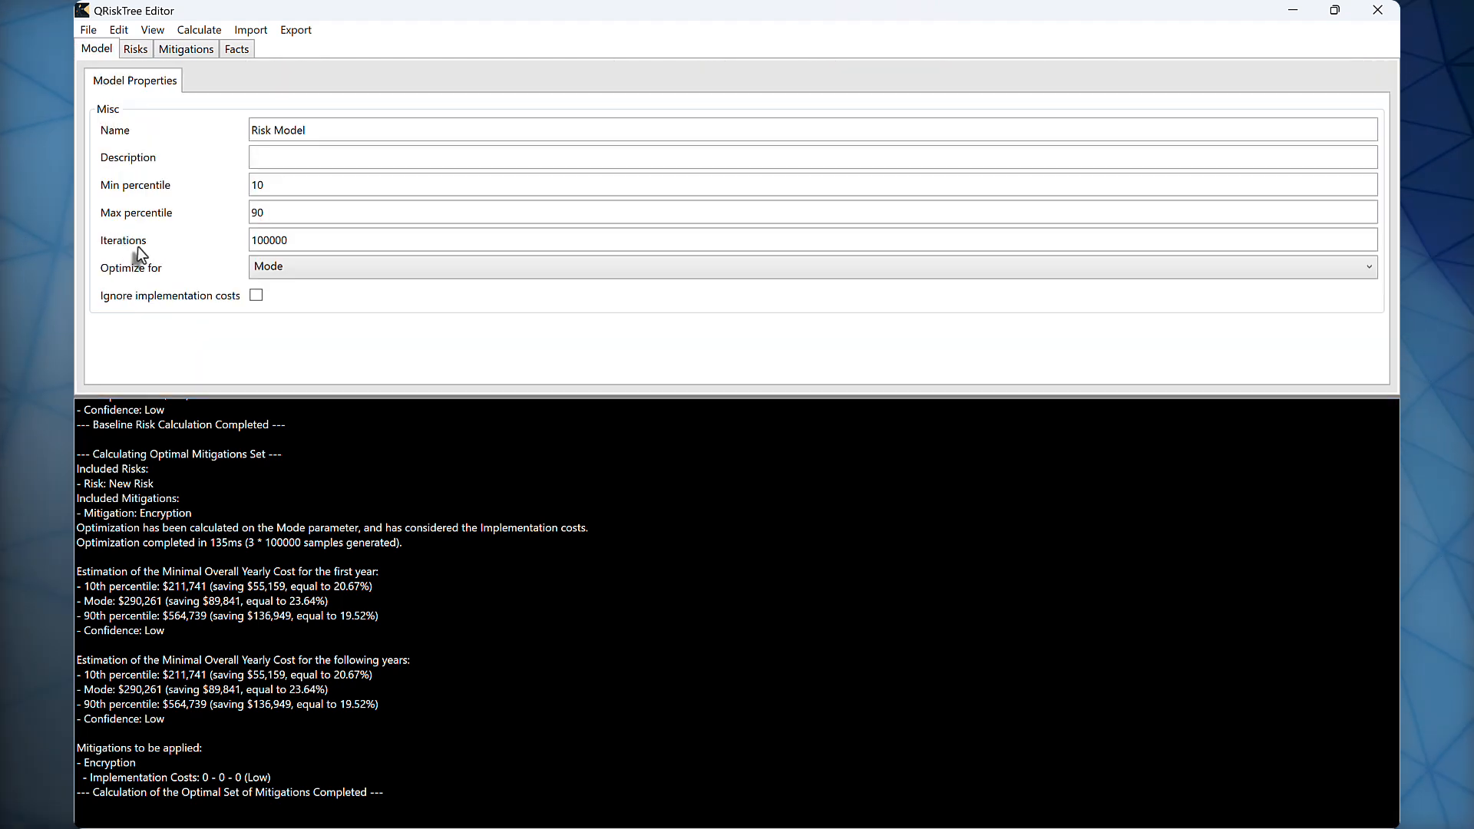
click(293, 241)
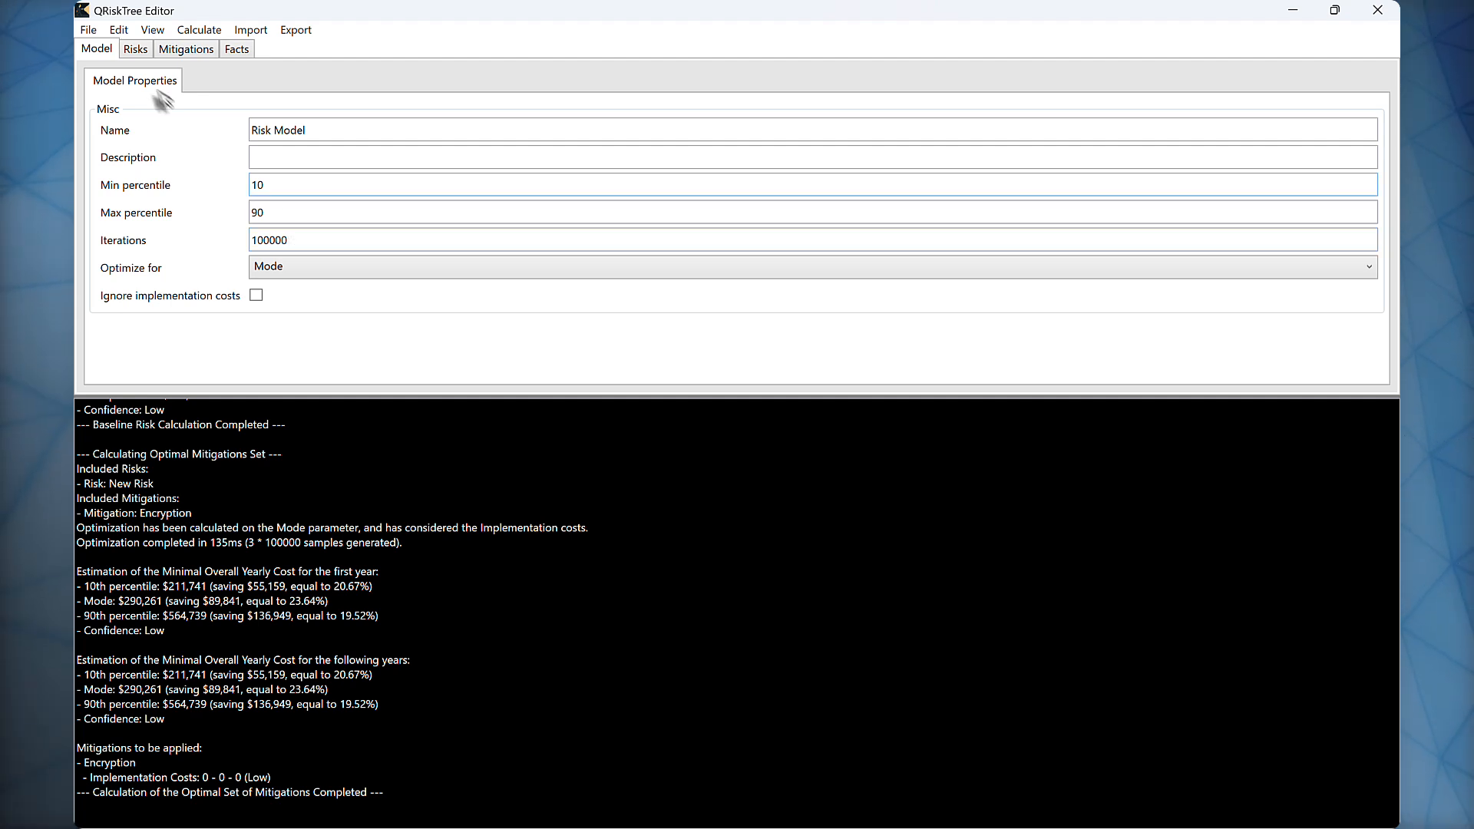
click(137, 49)
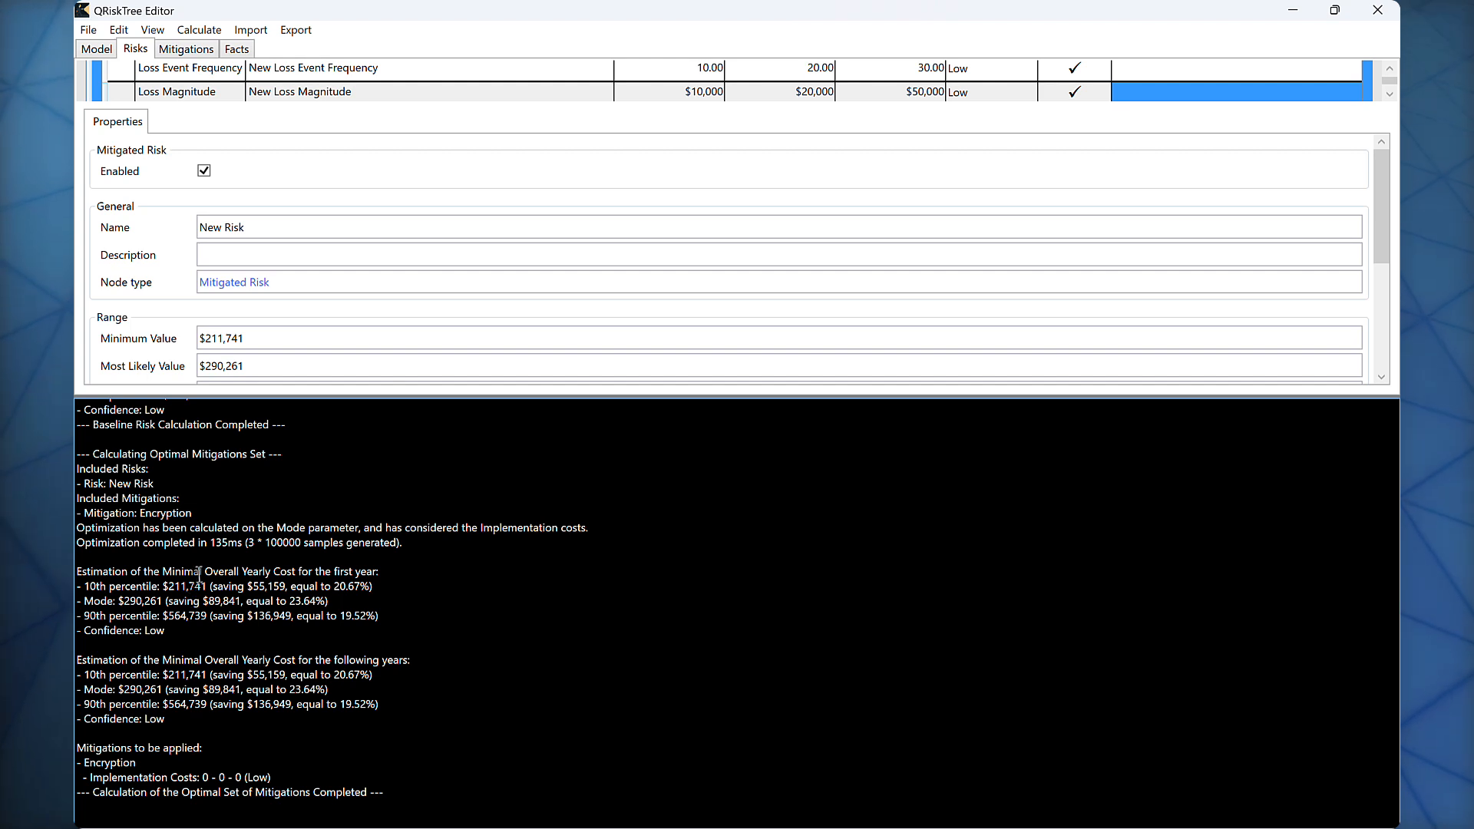
drag(86, 587, 344, 631)
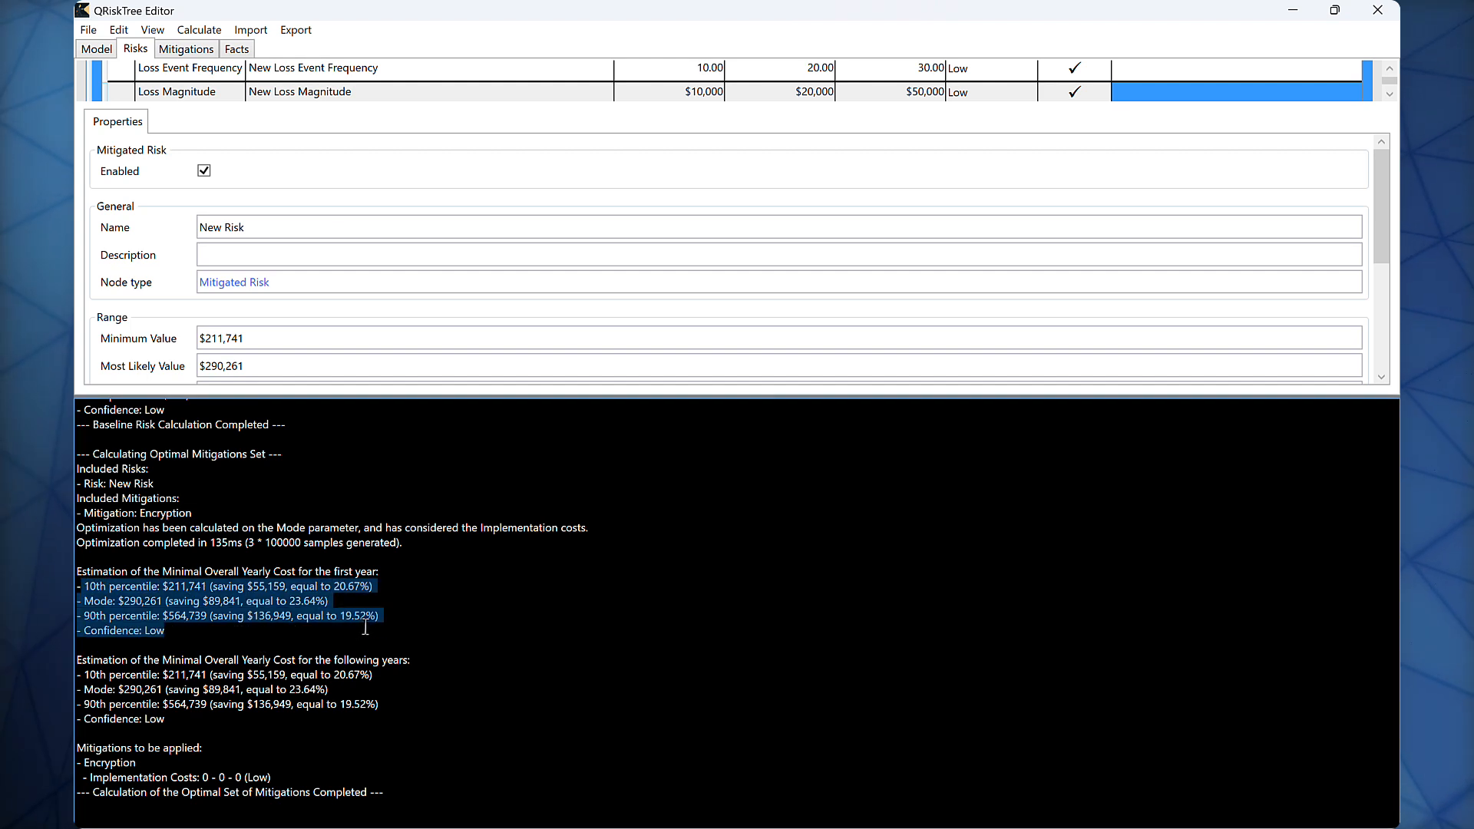
click(361, 629)
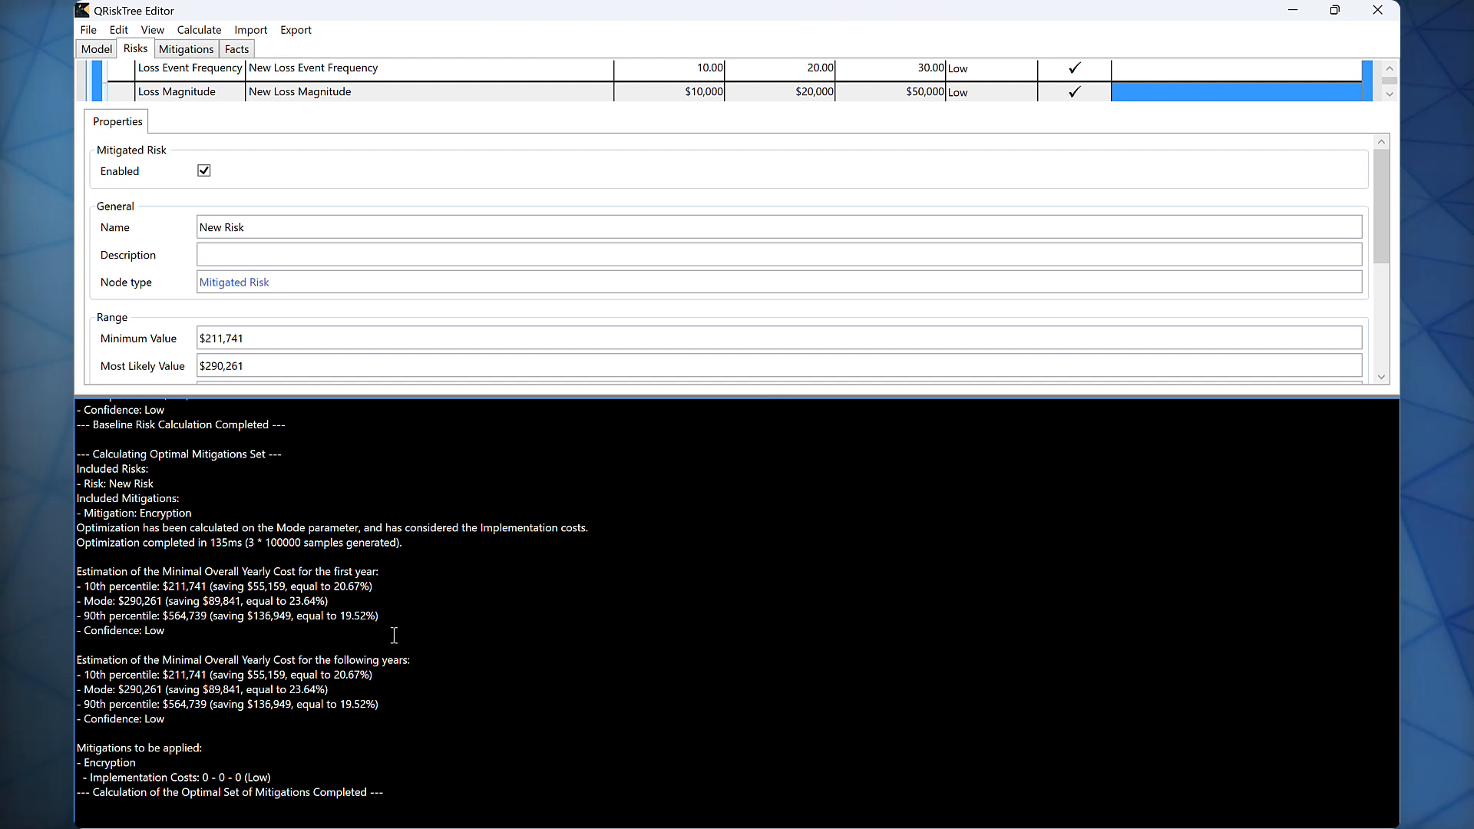
drag(376, 720, 77, 673)
click(430, 665)
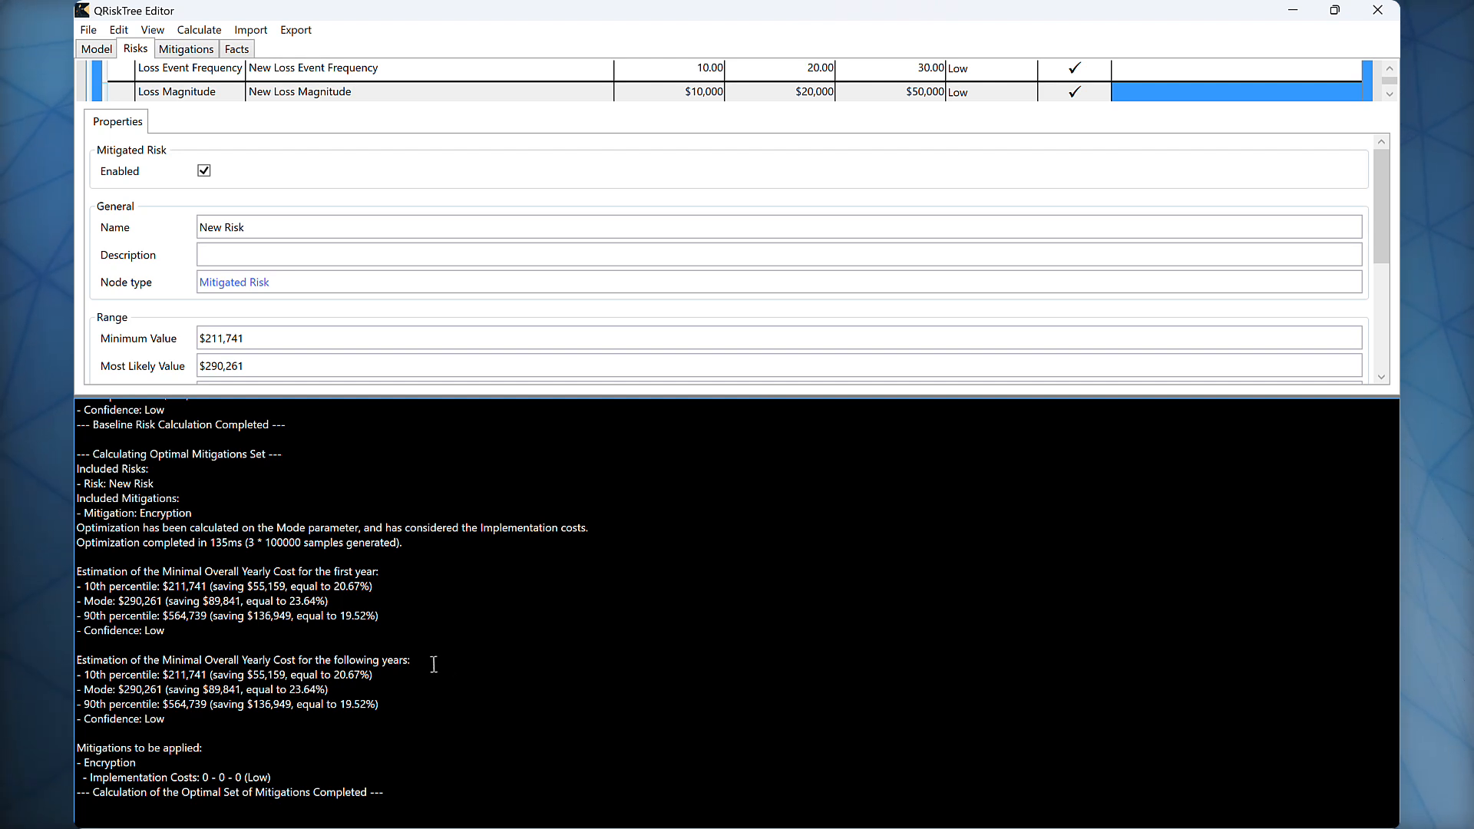
Step: Examine the kinds of facts that can be created, the risk's components and the risks related to the Encryption mitigation
click(239, 51)
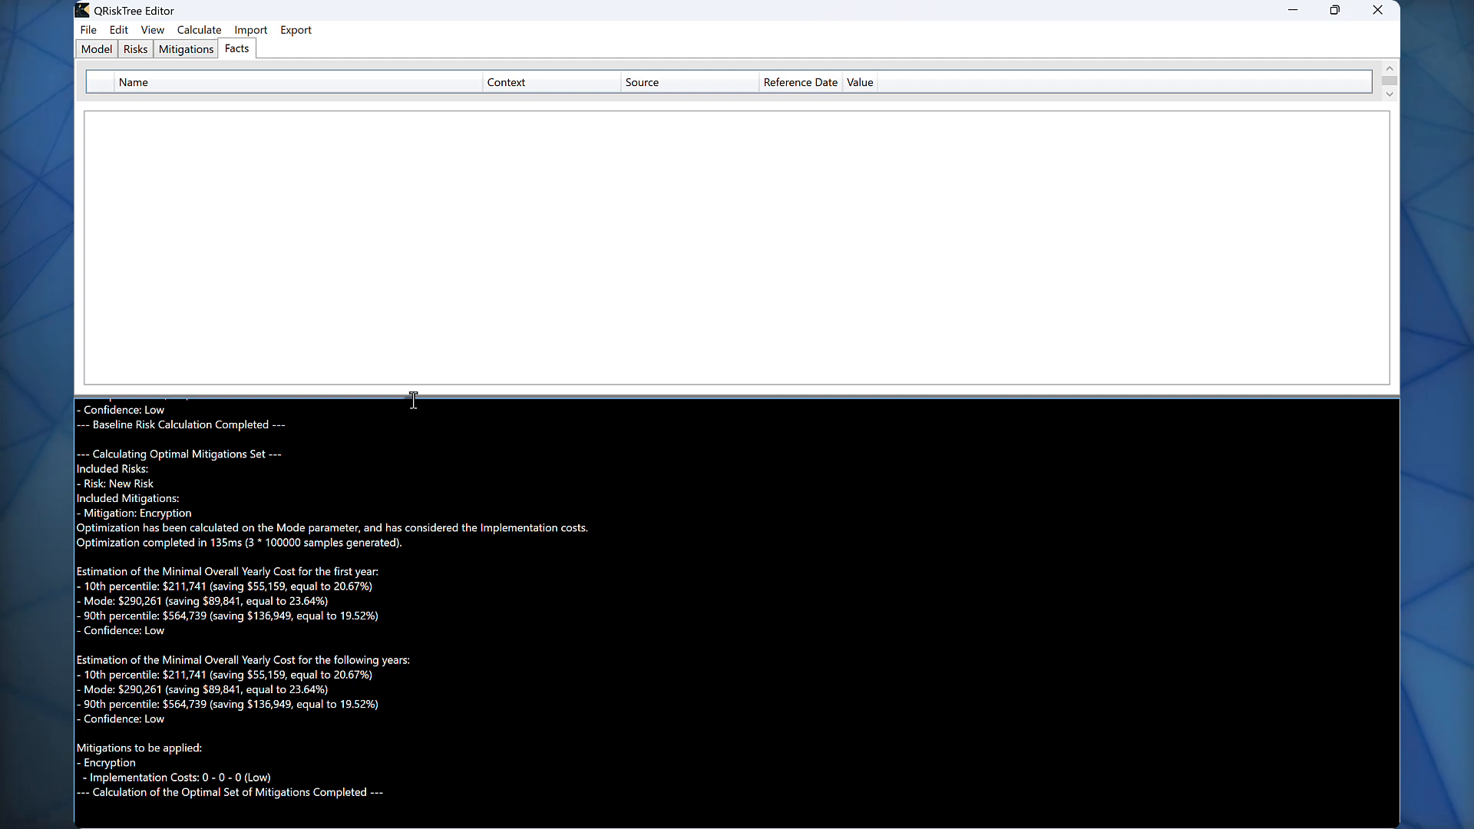
drag(413, 399, 431, 688)
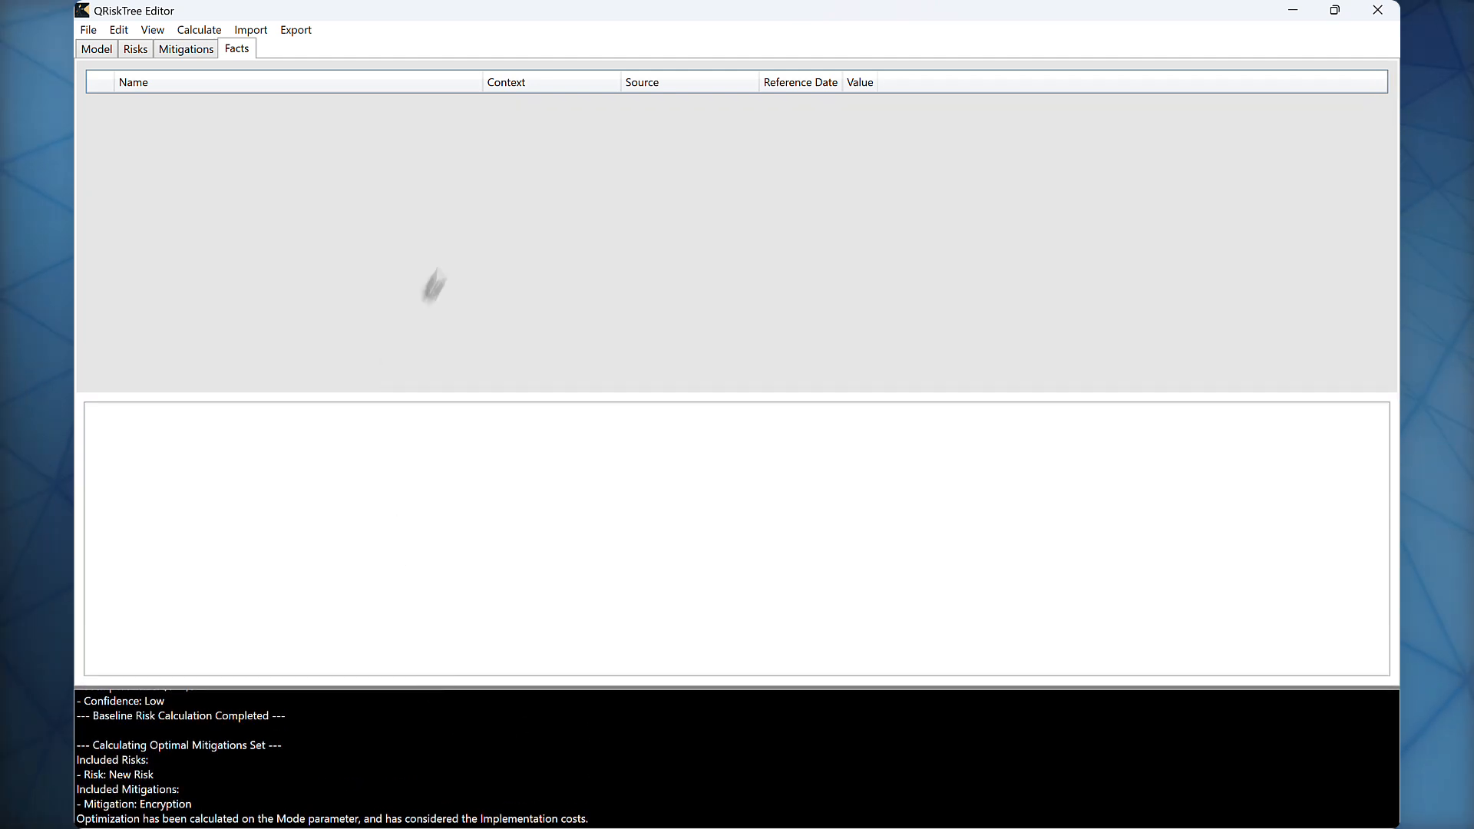
right_click(395, 162)
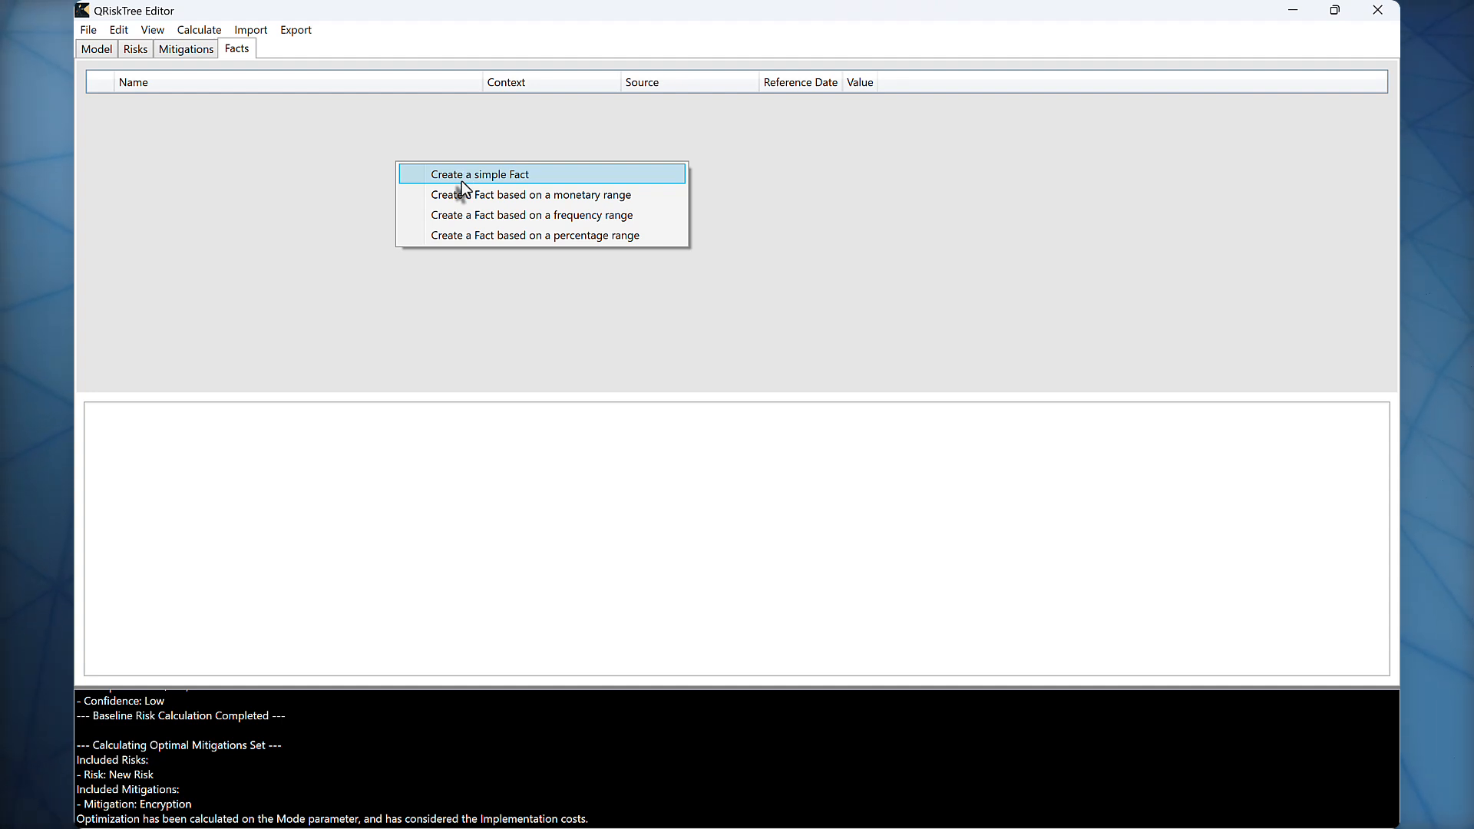
click(140, 50)
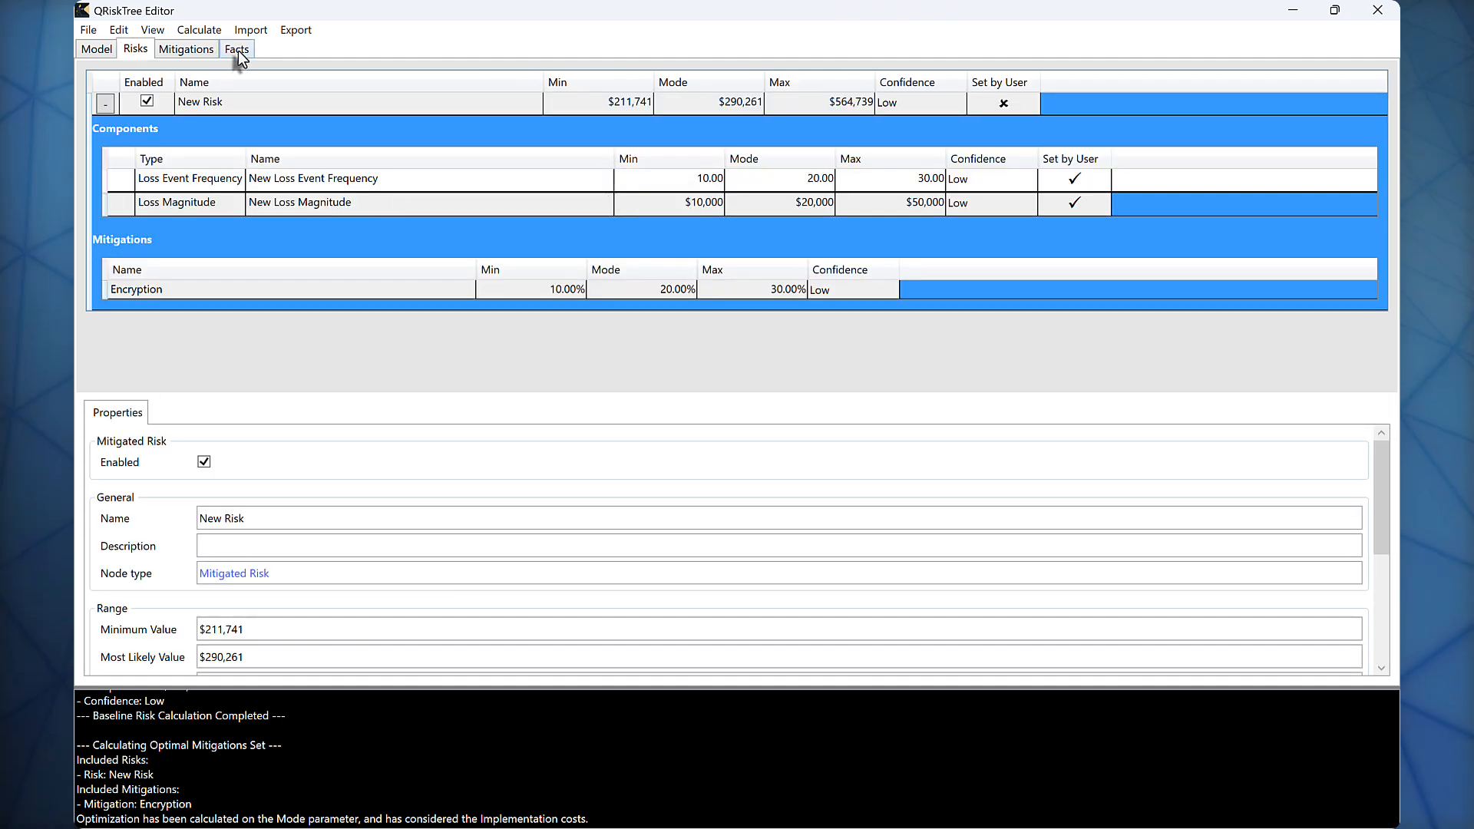
click(190, 51)
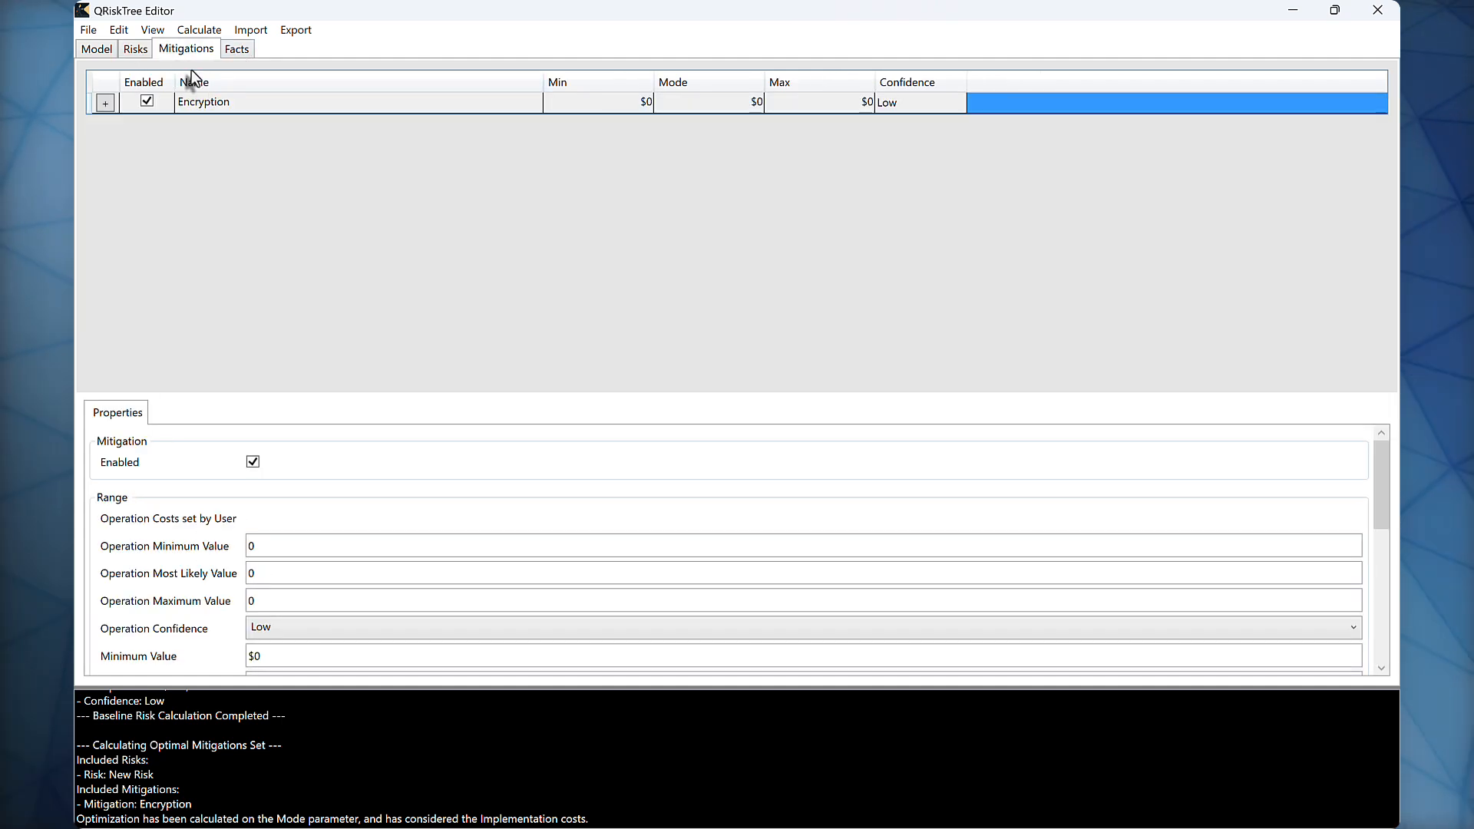
click(105, 103)
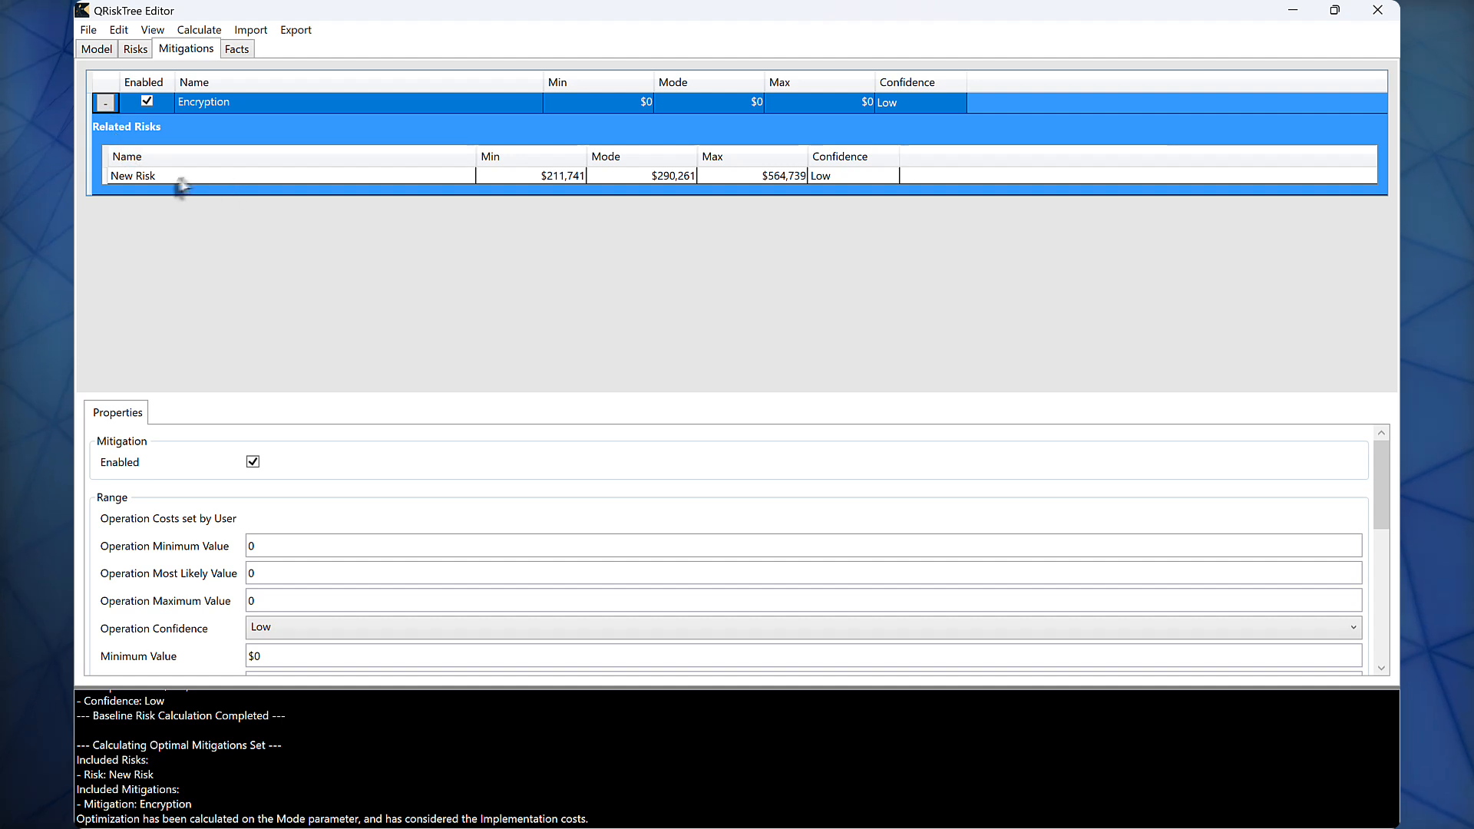
Step: Create a simple fact in the model and show its properties
click(236, 50)
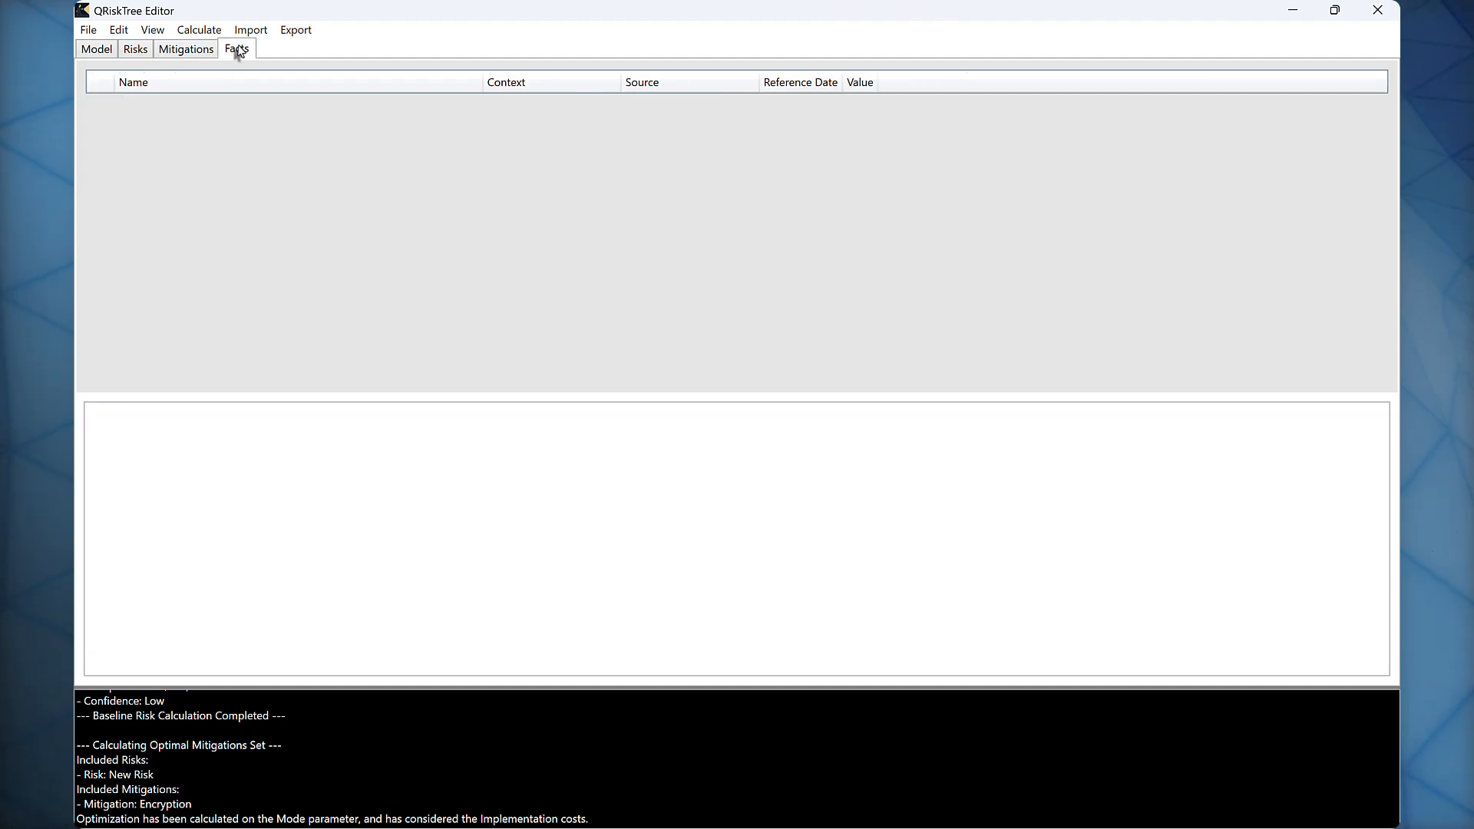
right_click(251, 161)
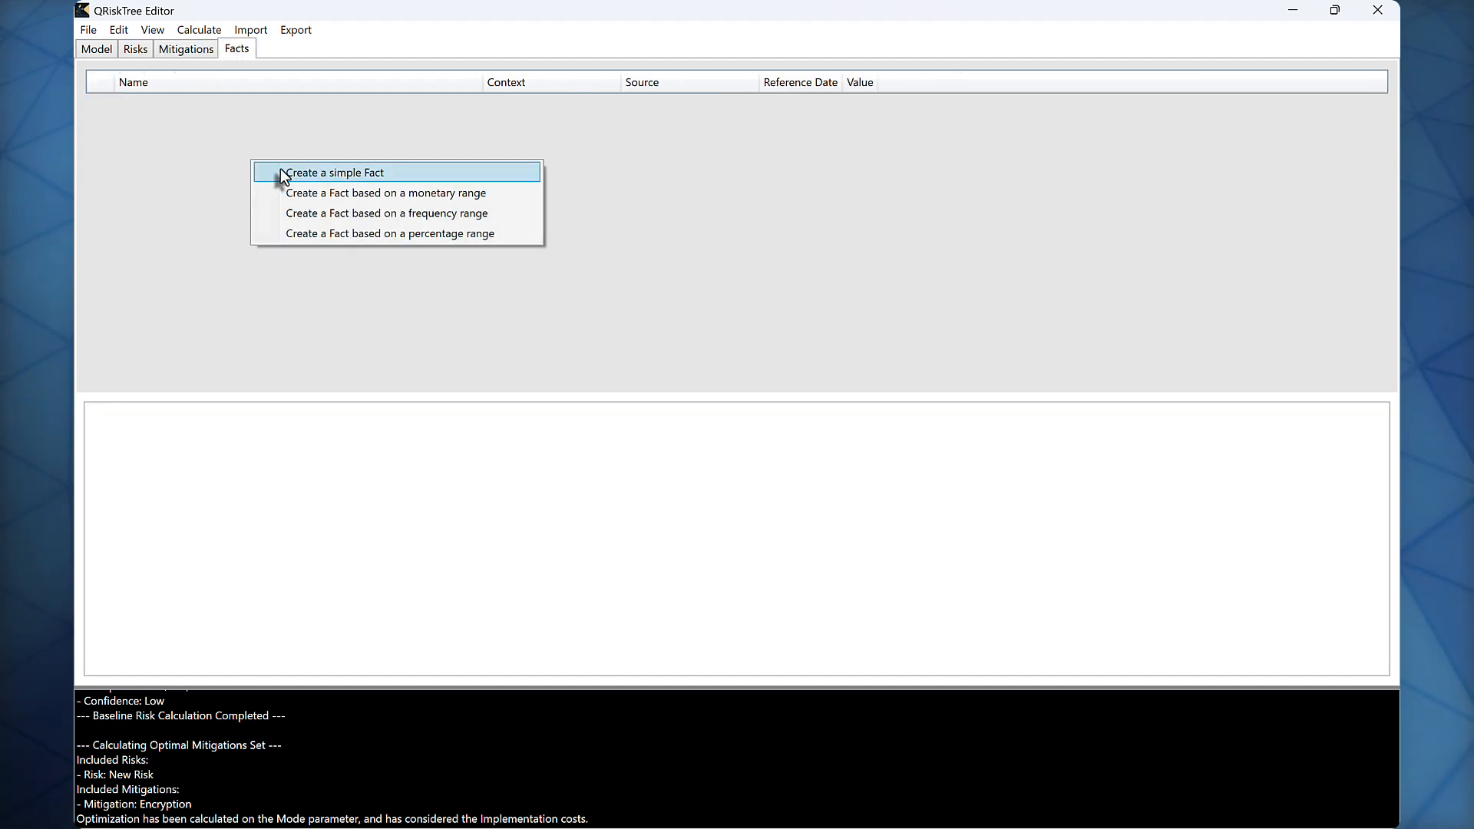
click(411, 172)
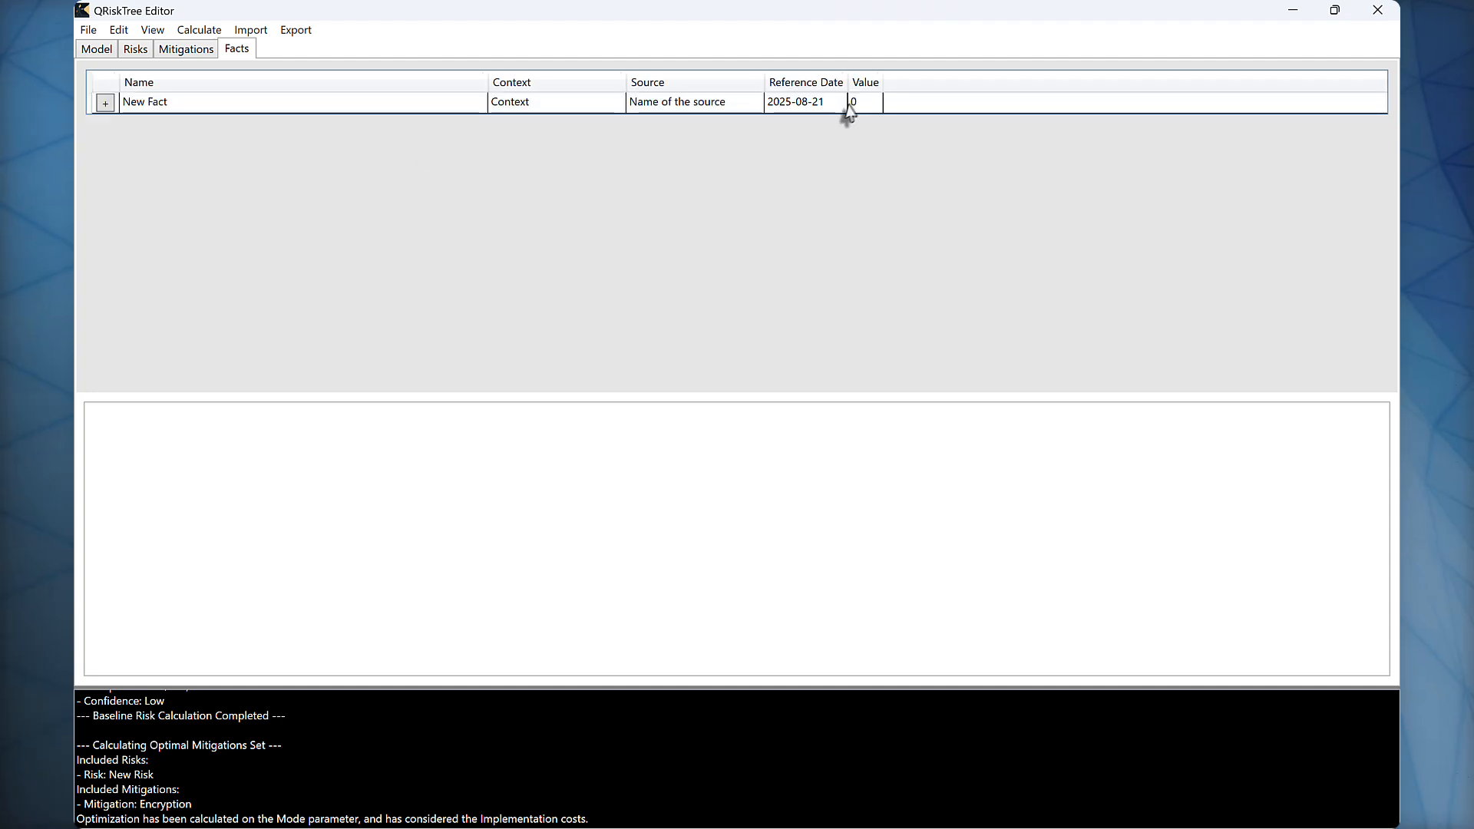
click(414, 105)
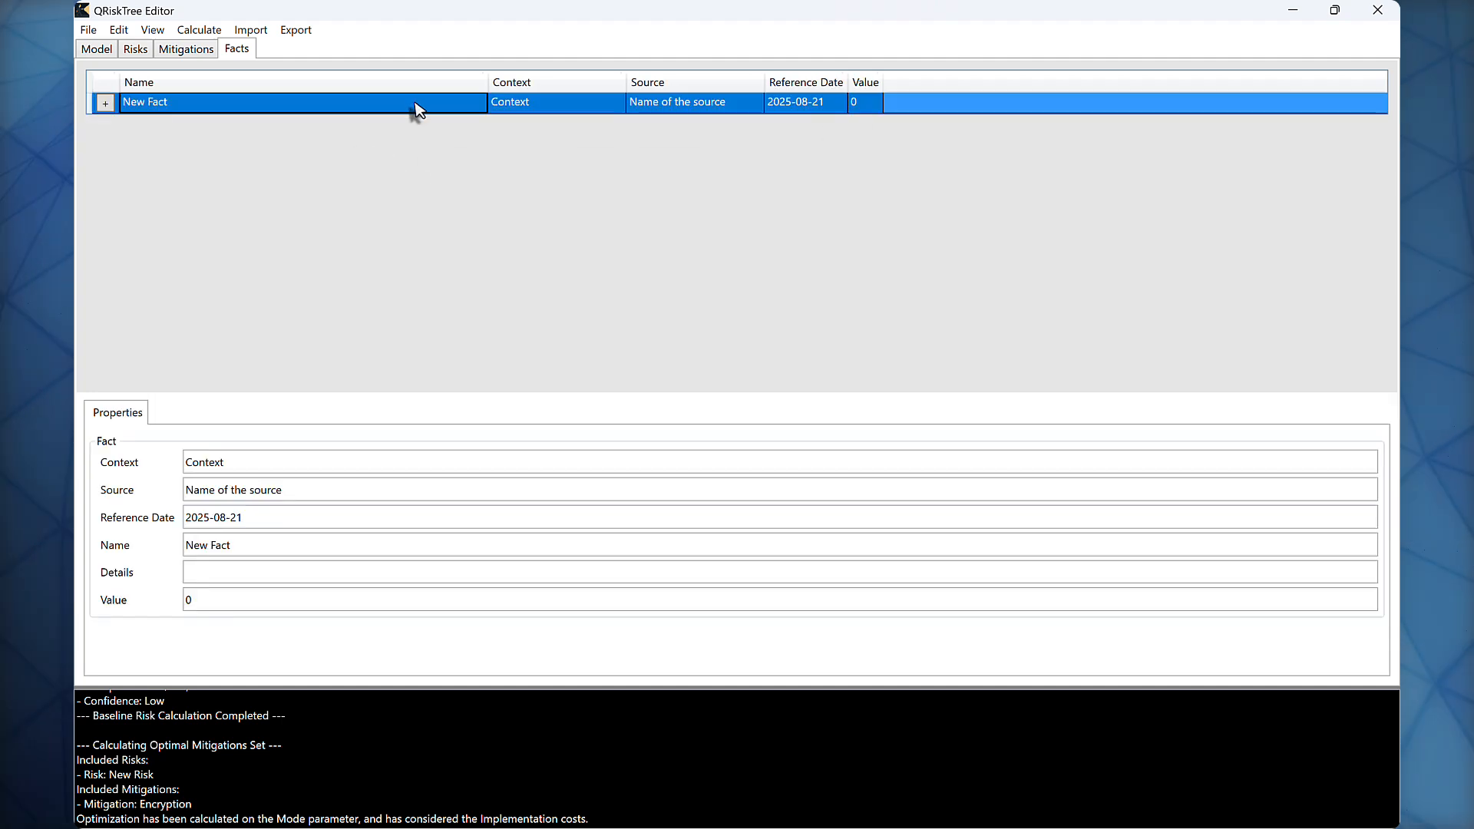
Step: Create three more facts, based on a monetary range, a frequency range and a percentage range
right_click(416, 170)
click(463, 201)
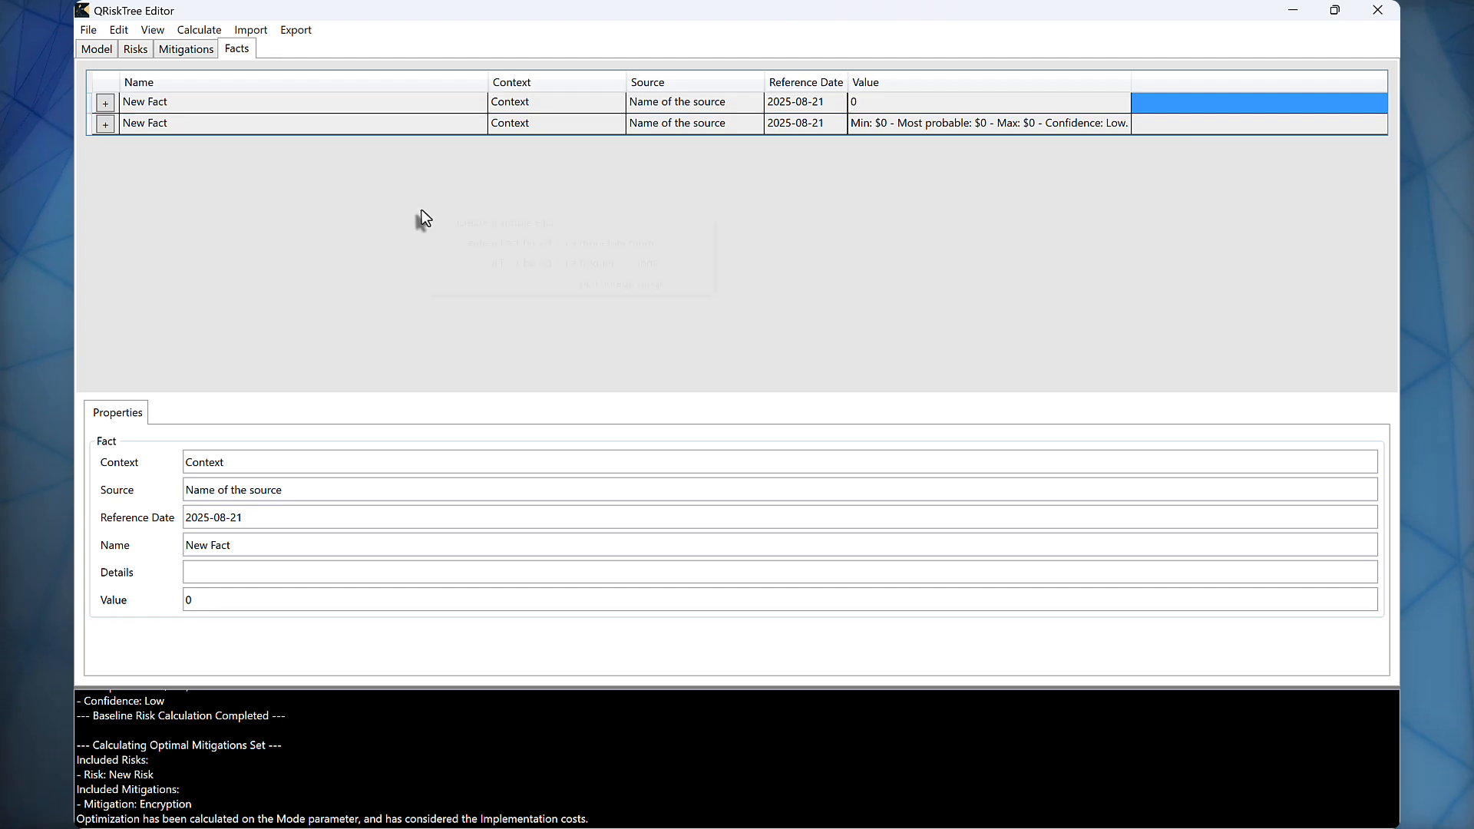
right_click(421, 219)
click(481, 263)
right_click(481, 264)
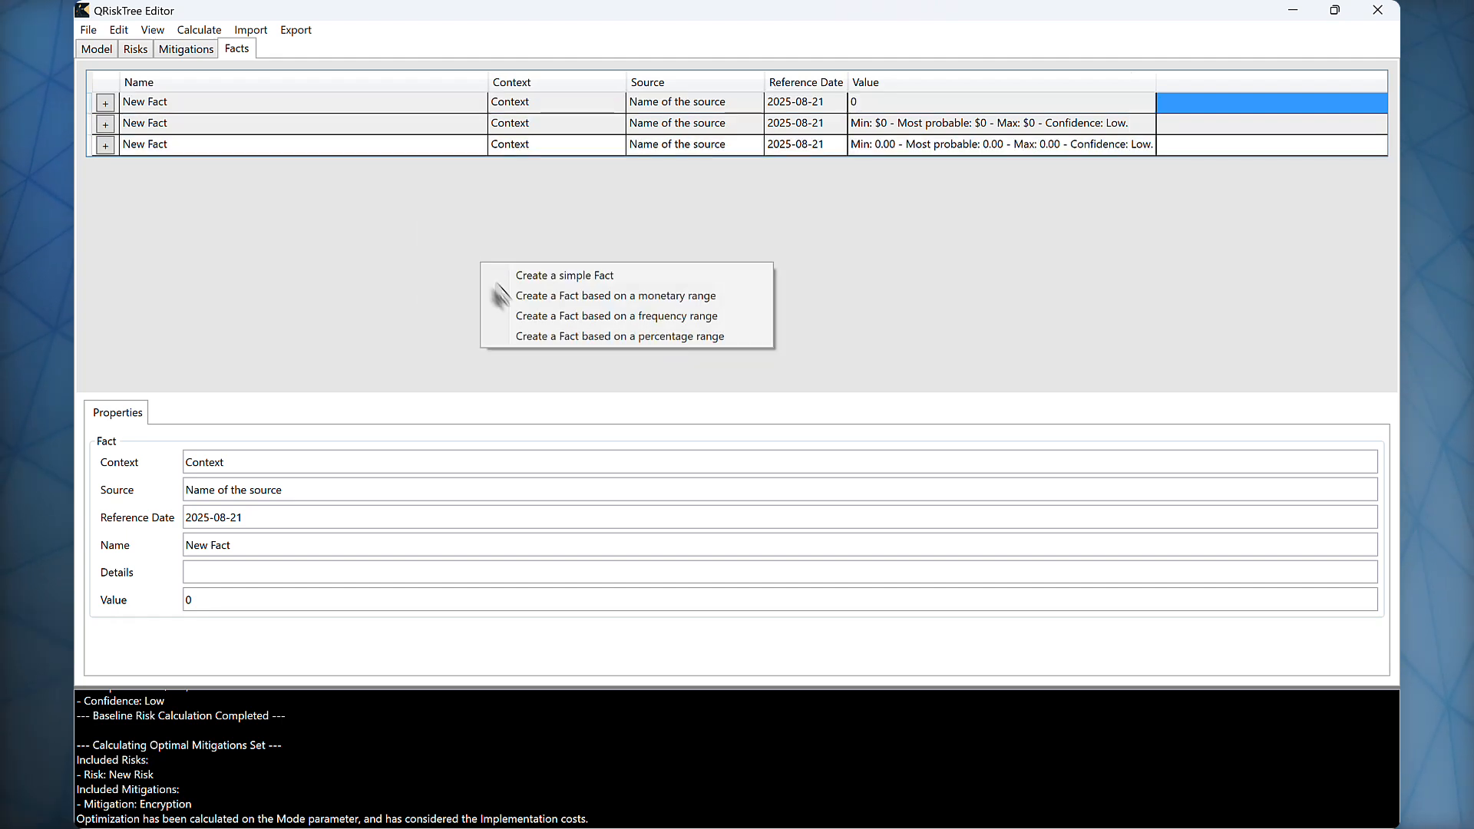
click(522, 338)
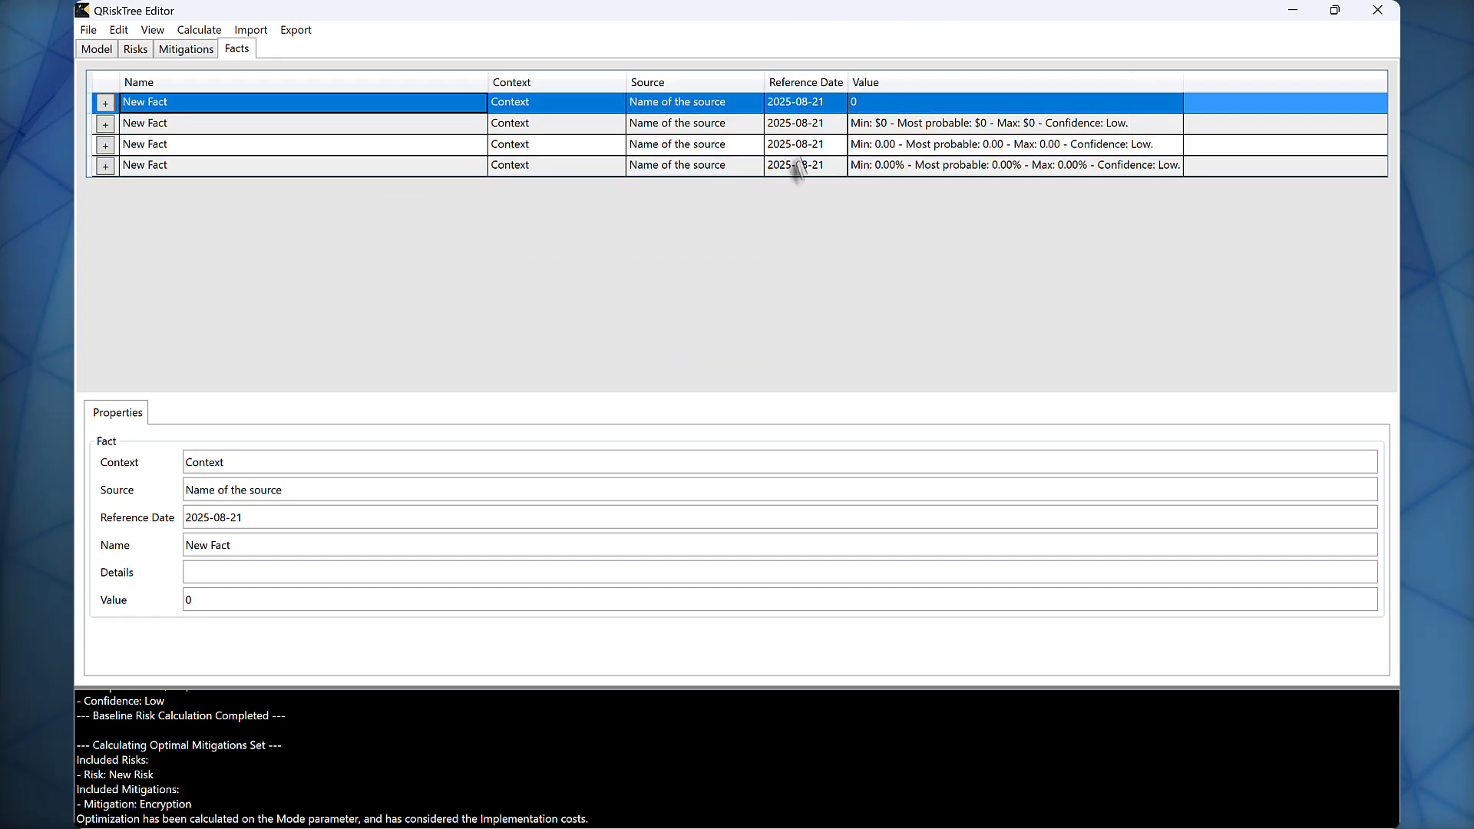
Step: Examine the properties of the facts based on a monetary range and a frequency range
click(942, 124)
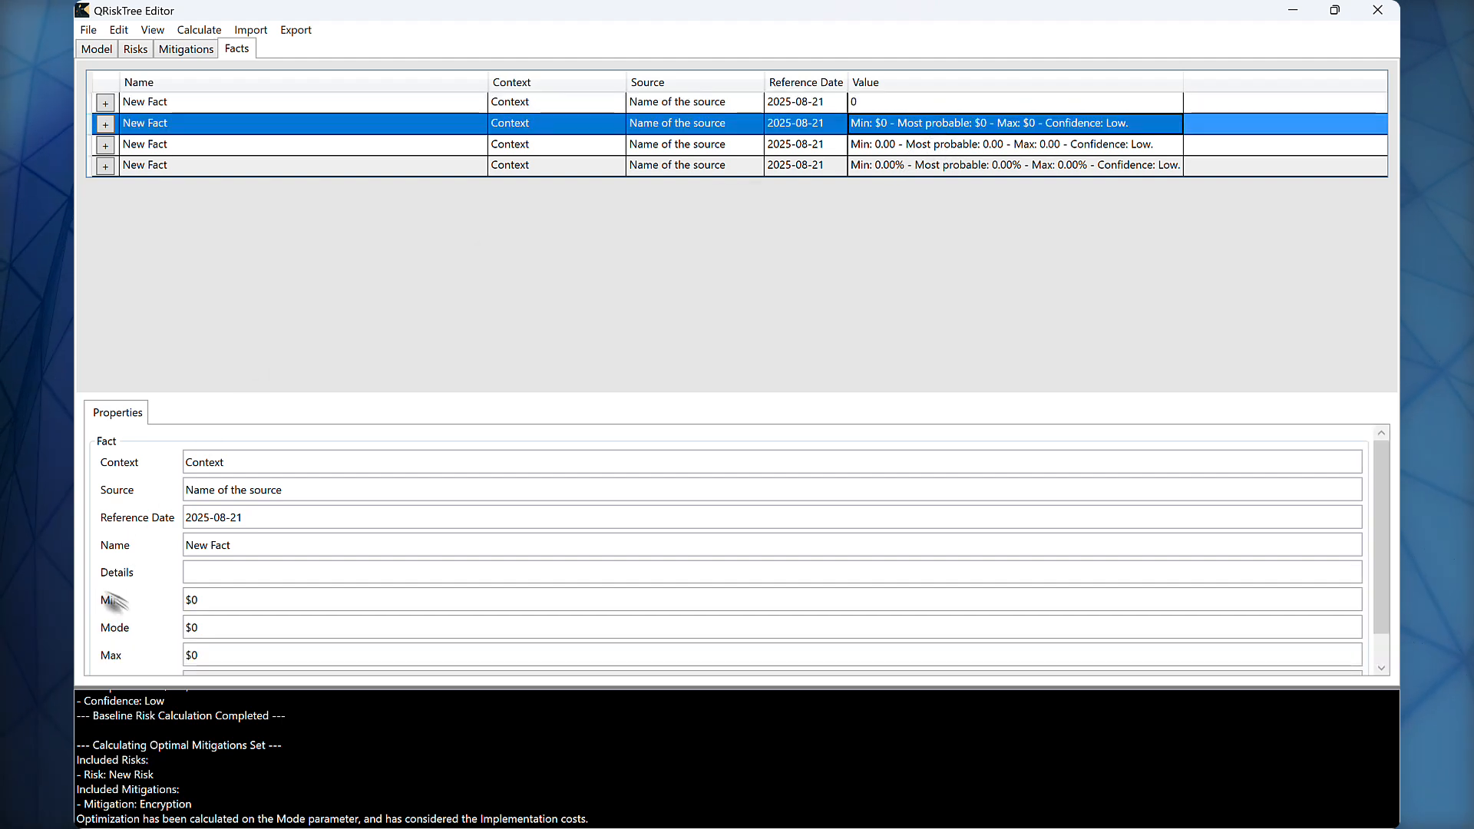
click(194, 602)
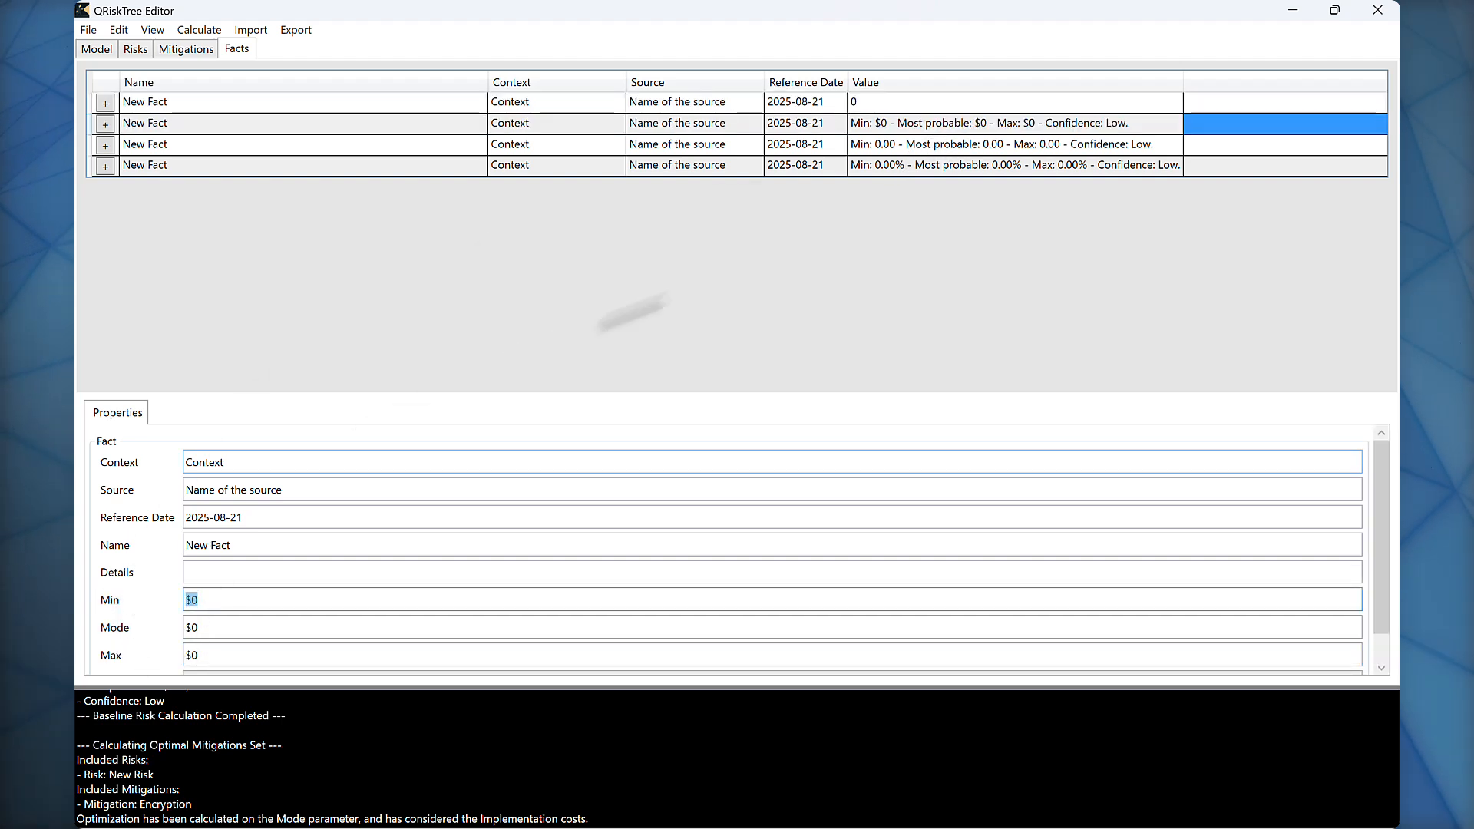
click(428, 150)
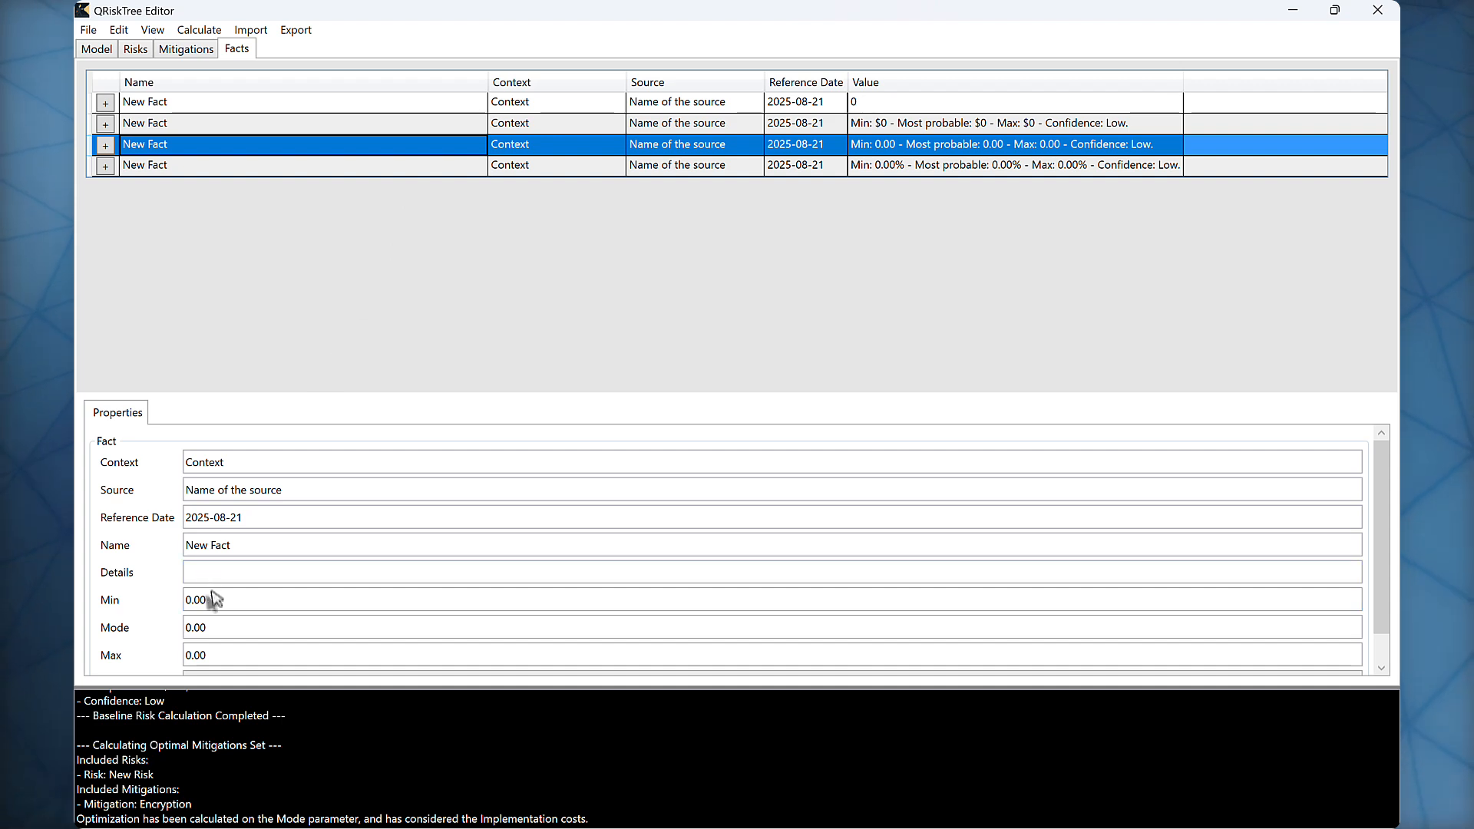
Step: Set the context of the simple fact to My App
click(403, 101)
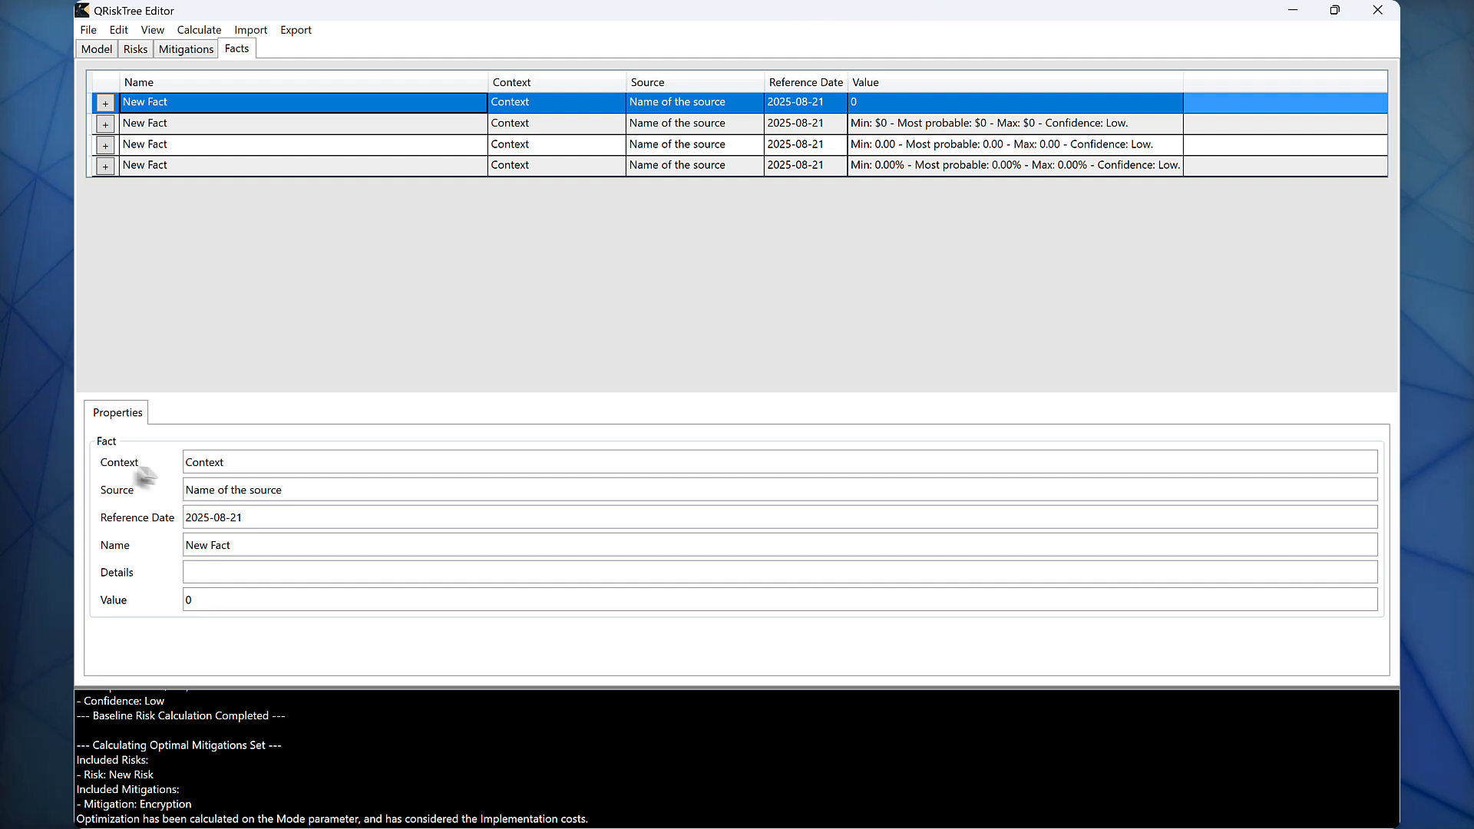
drag(234, 464, 167, 471)
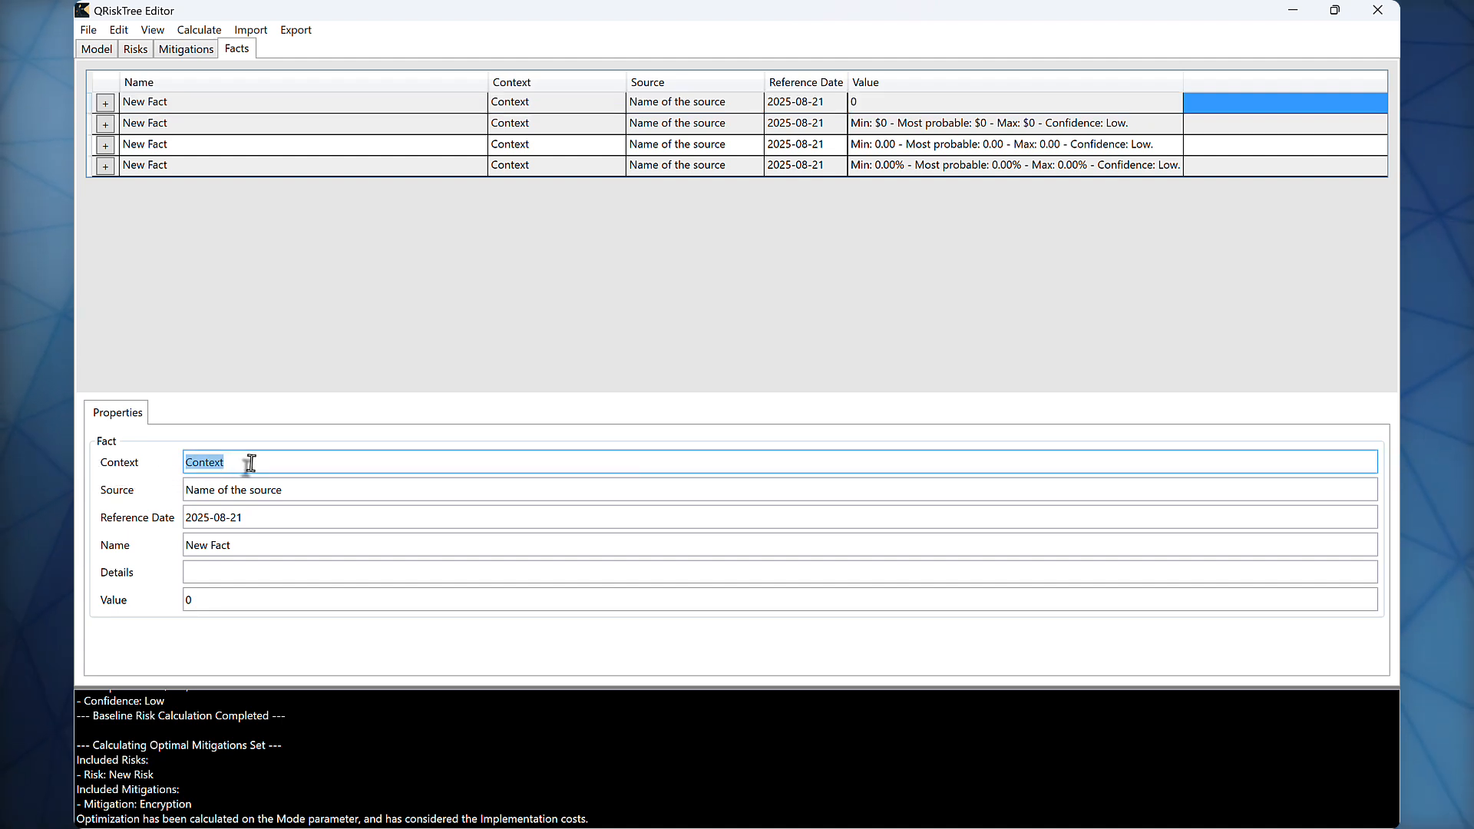
click(251, 462)
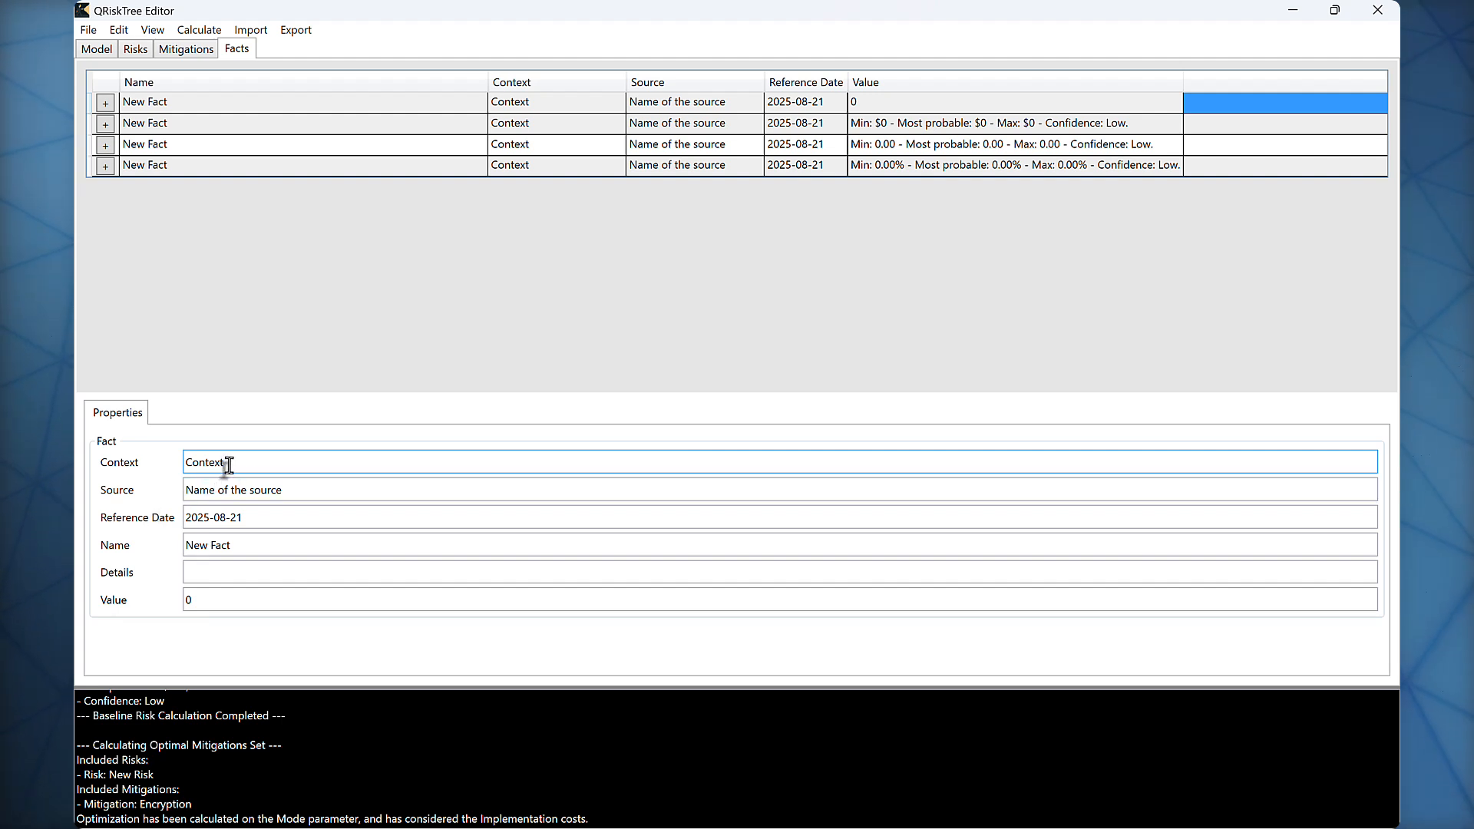
drag(268, 461, 181, 464)
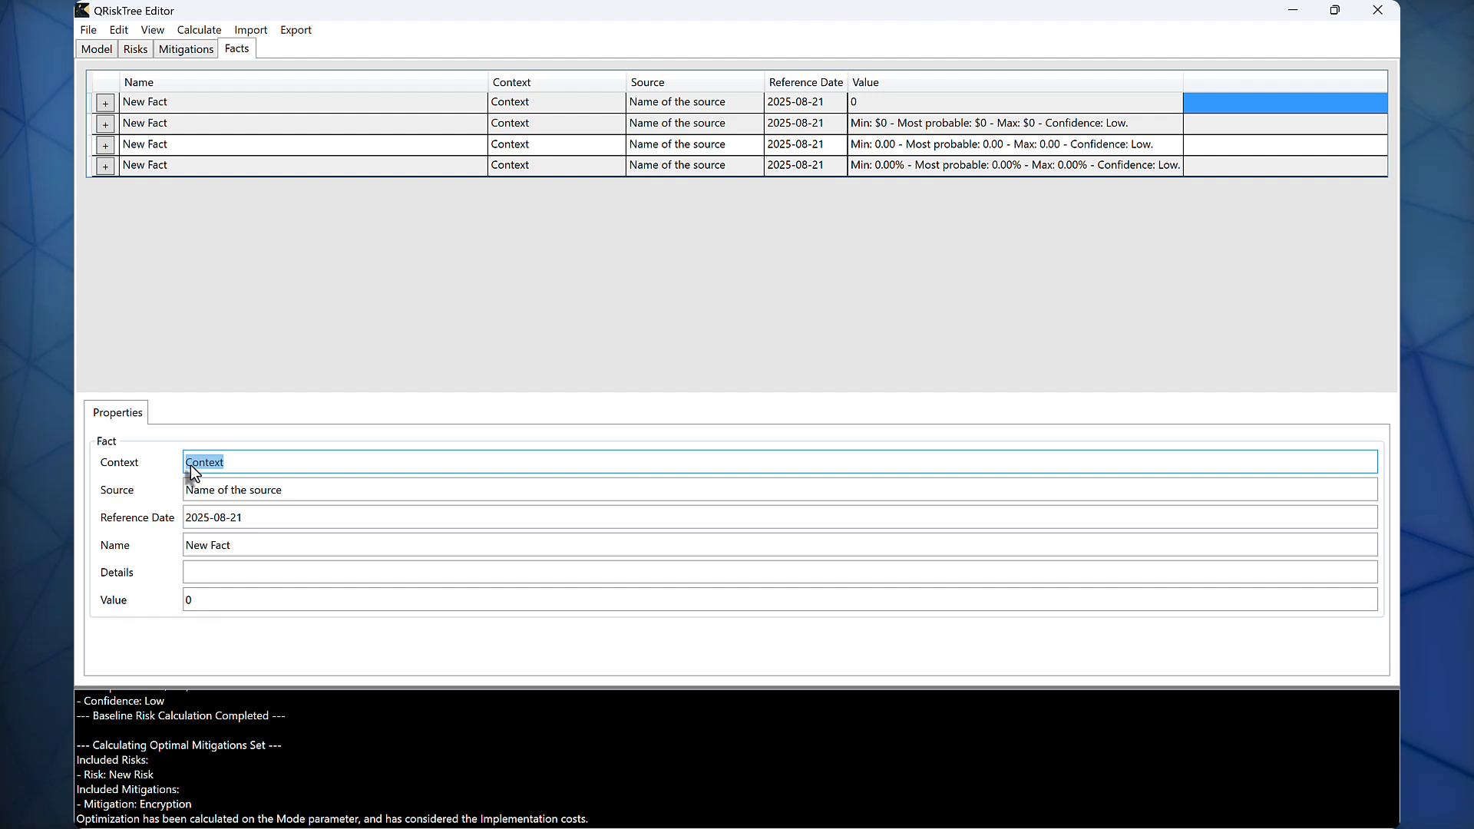
text(My App)
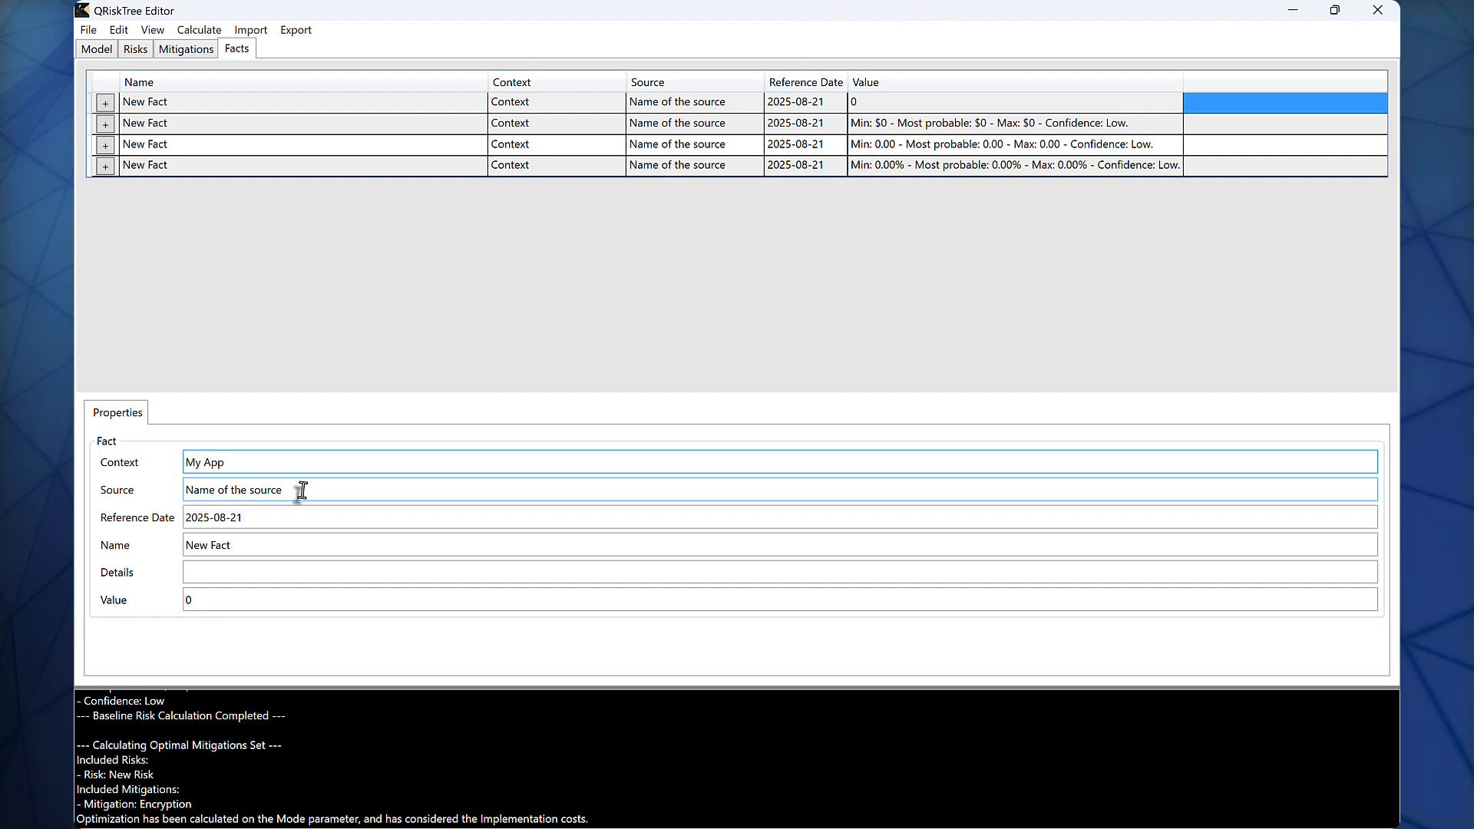
Step: Enter a person's full name as the source of the simple fact, keeping its reference date
drag(295, 489, 185, 491)
text(J)
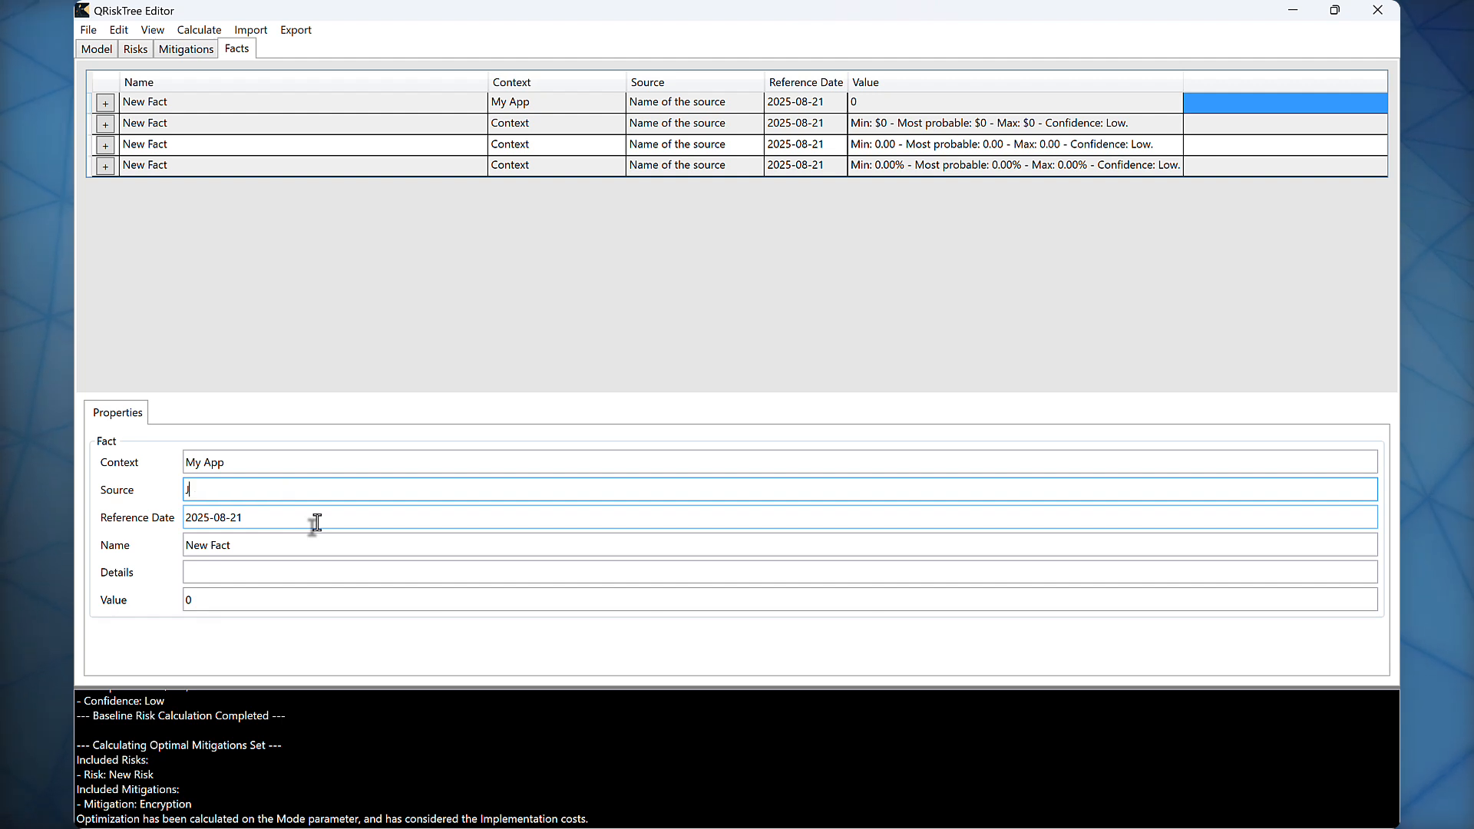
text(ohn Doe)
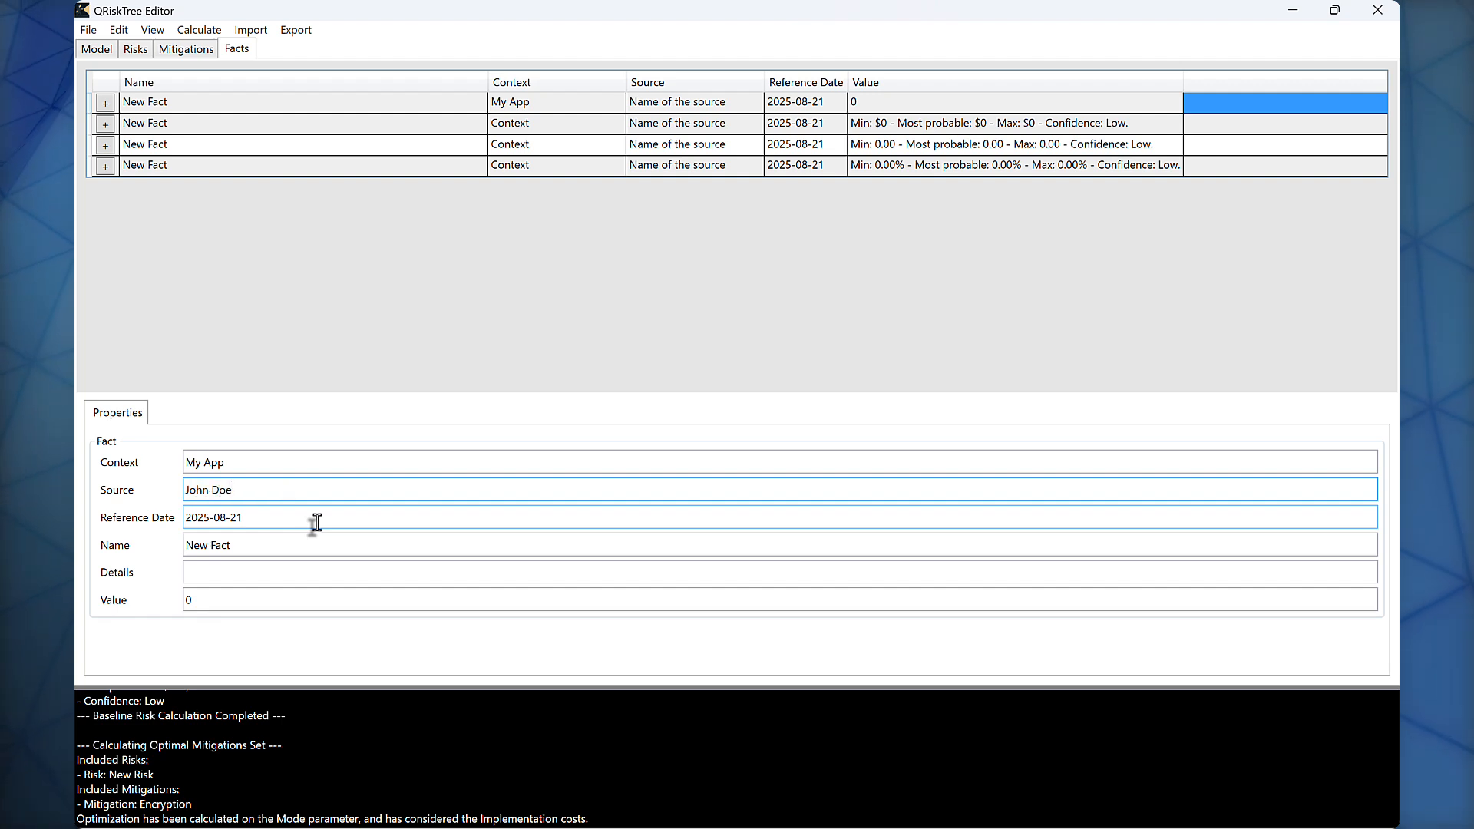
key(Tab)
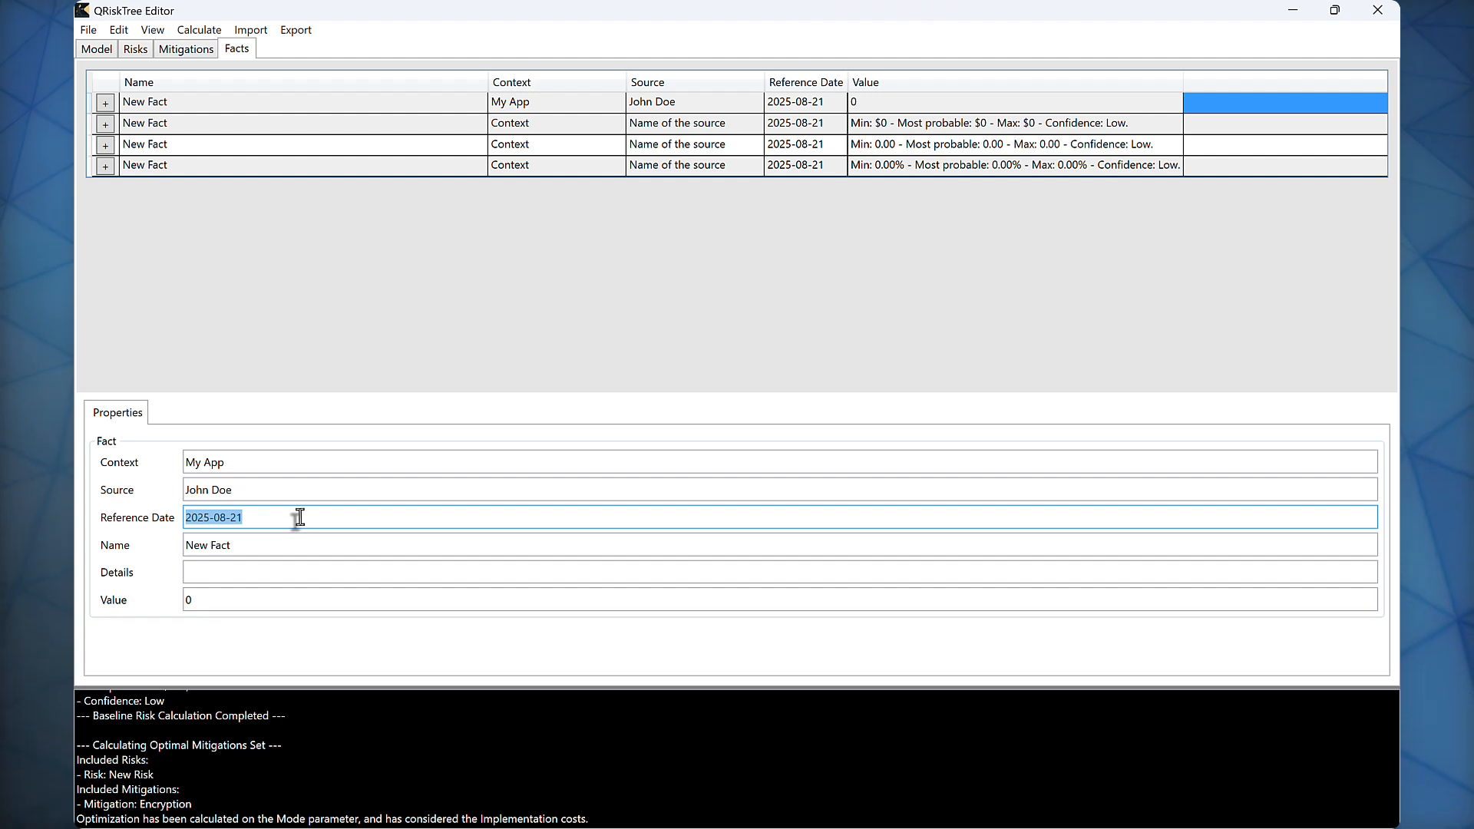
click(300, 517)
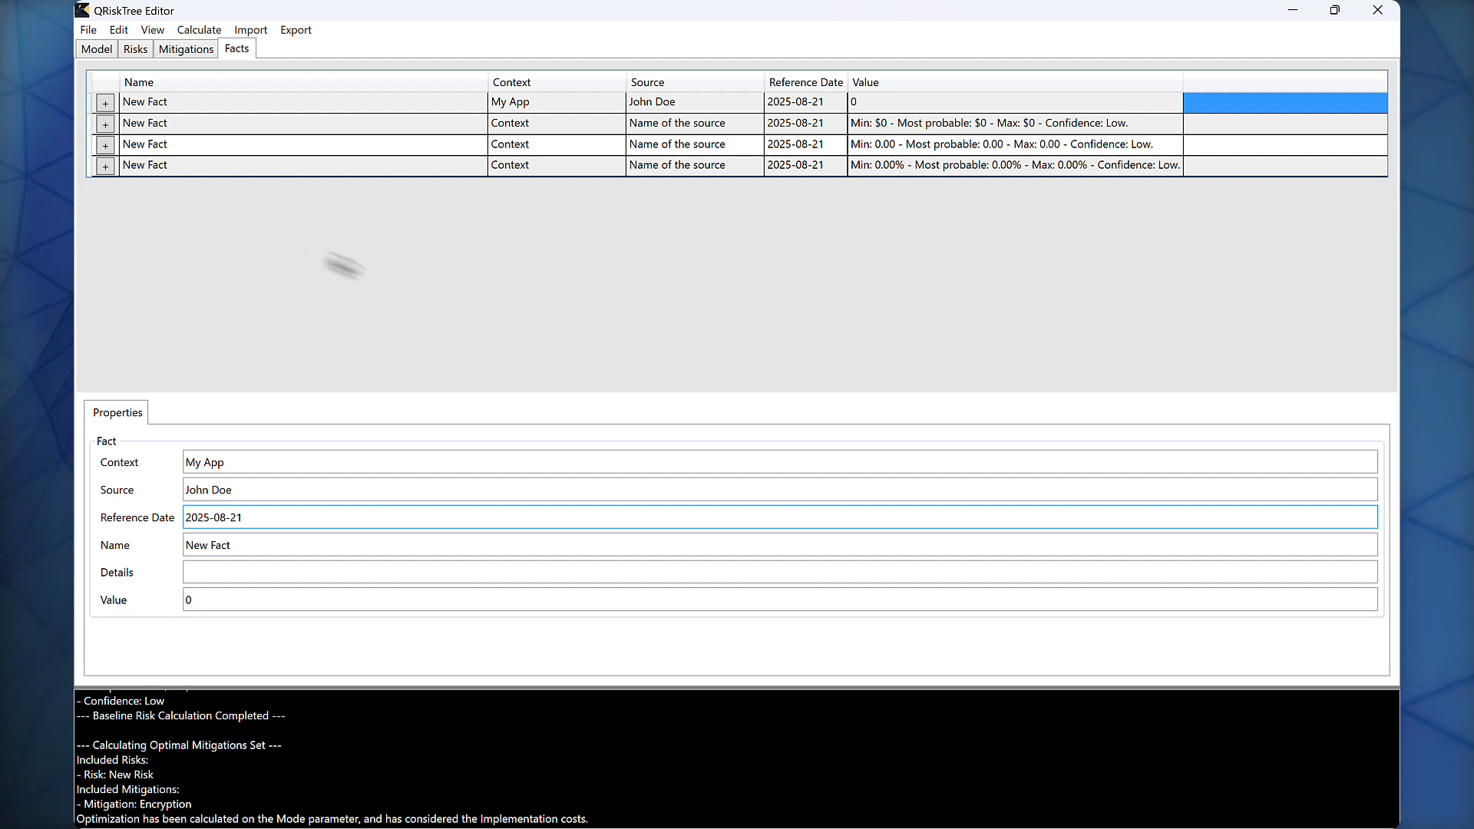
Step: Examine the available commands for files, creating items, showing or hiding properties, calculating, importing and exporting
click(86, 30)
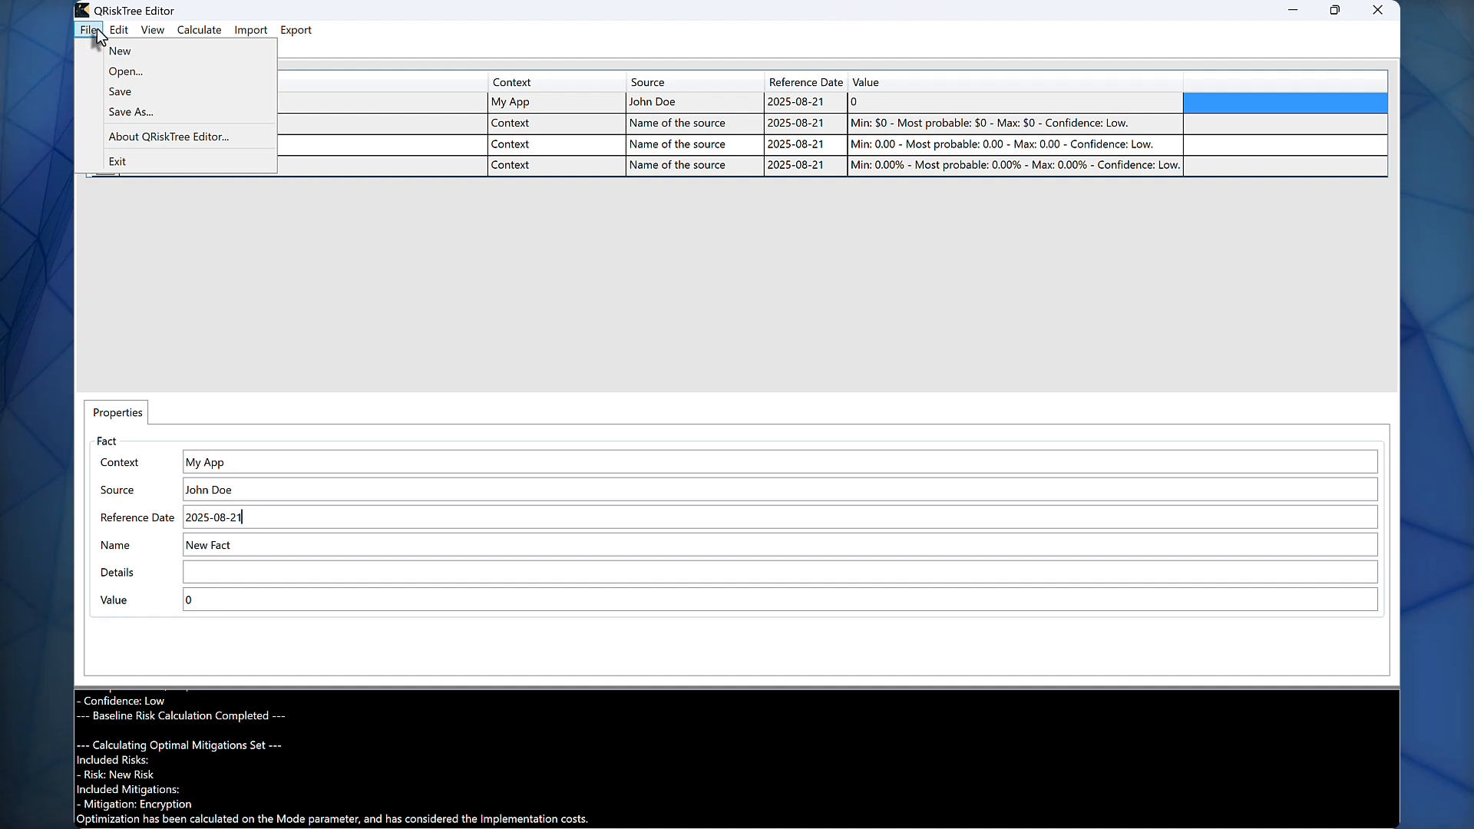
click(120, 33)
click(121, 37)
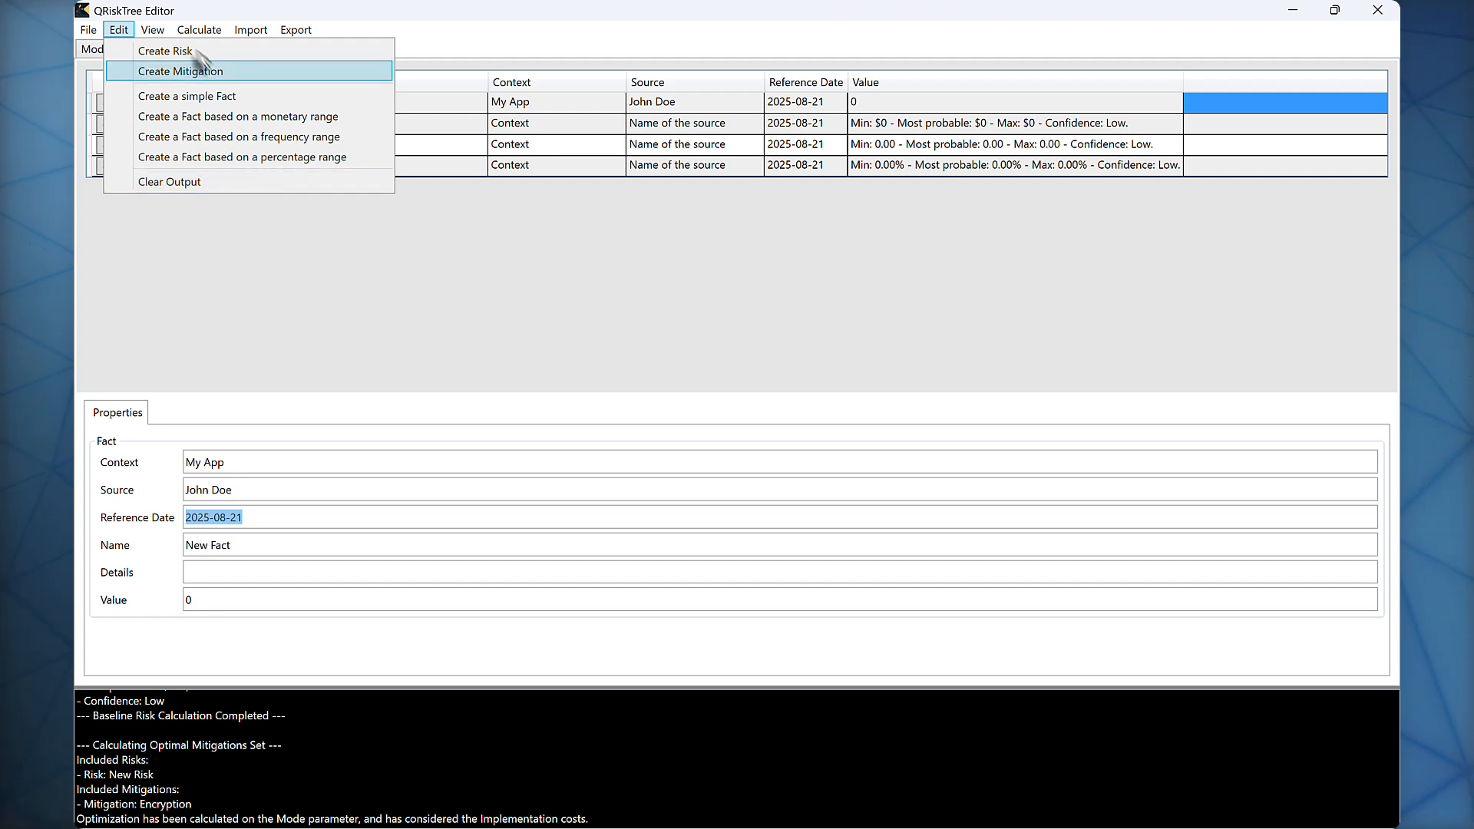
click(159, 30)
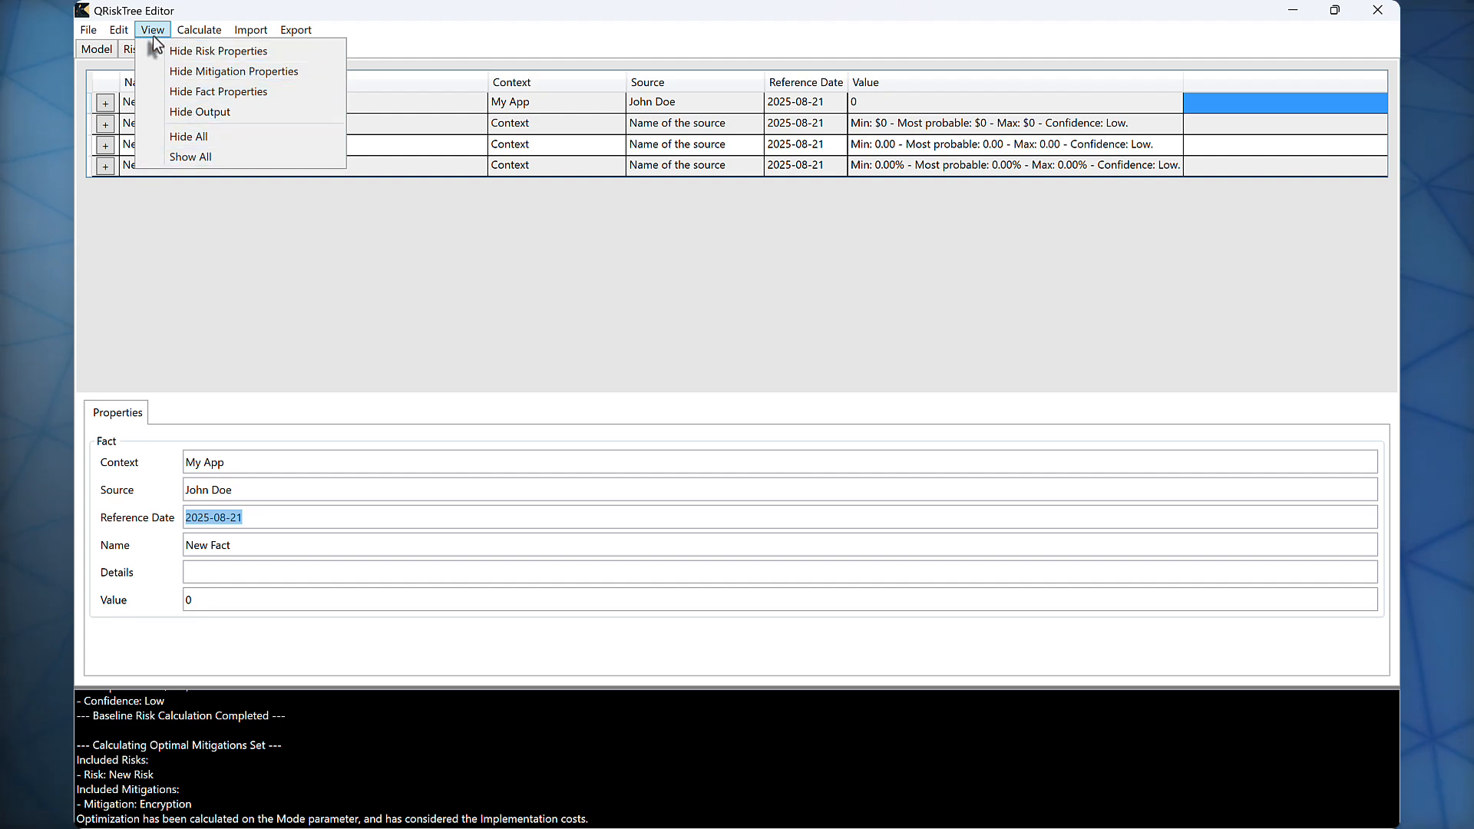
mouse_move(177, 36)
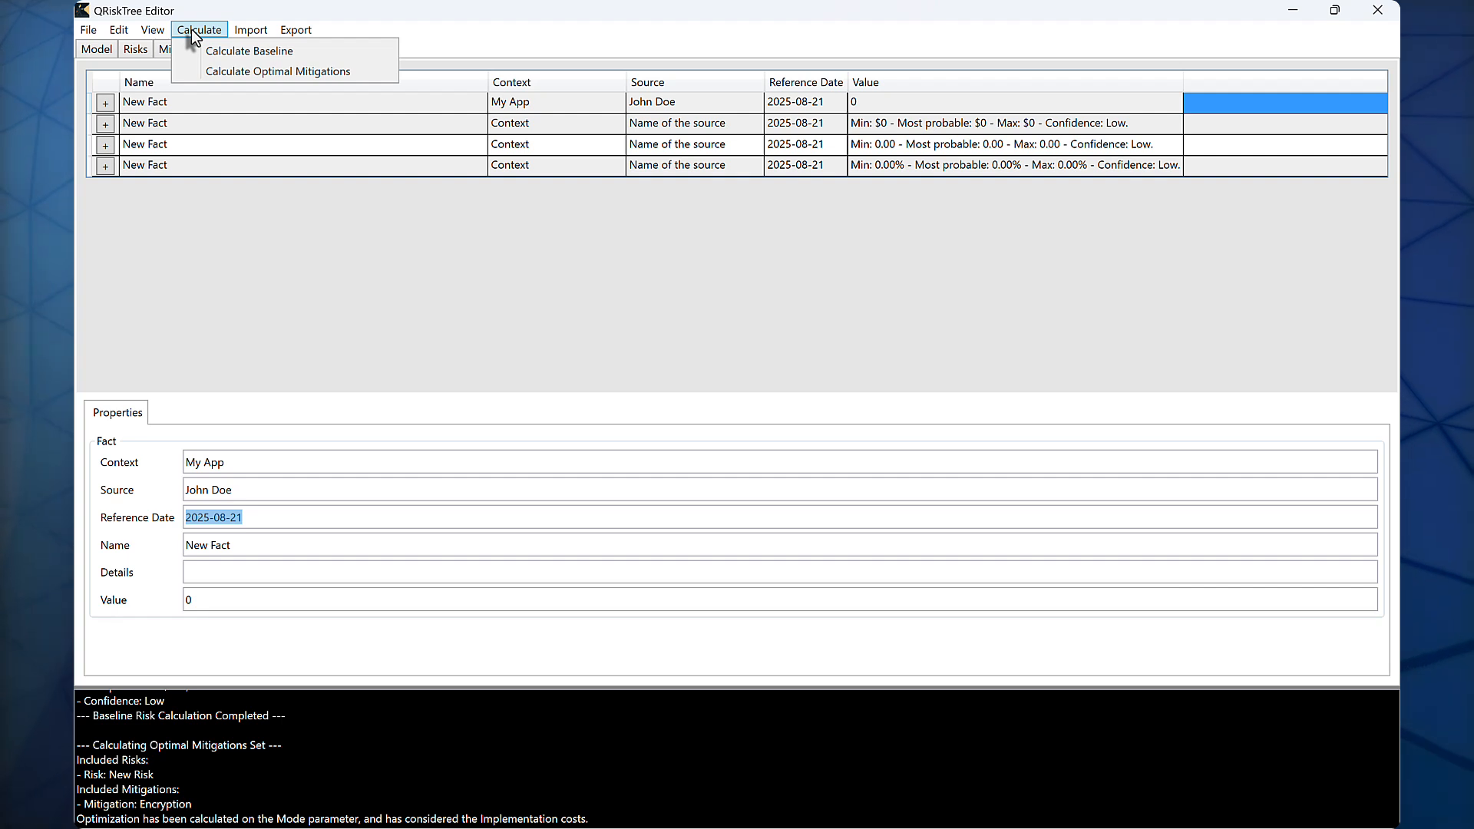
mouse_move(244, 33)
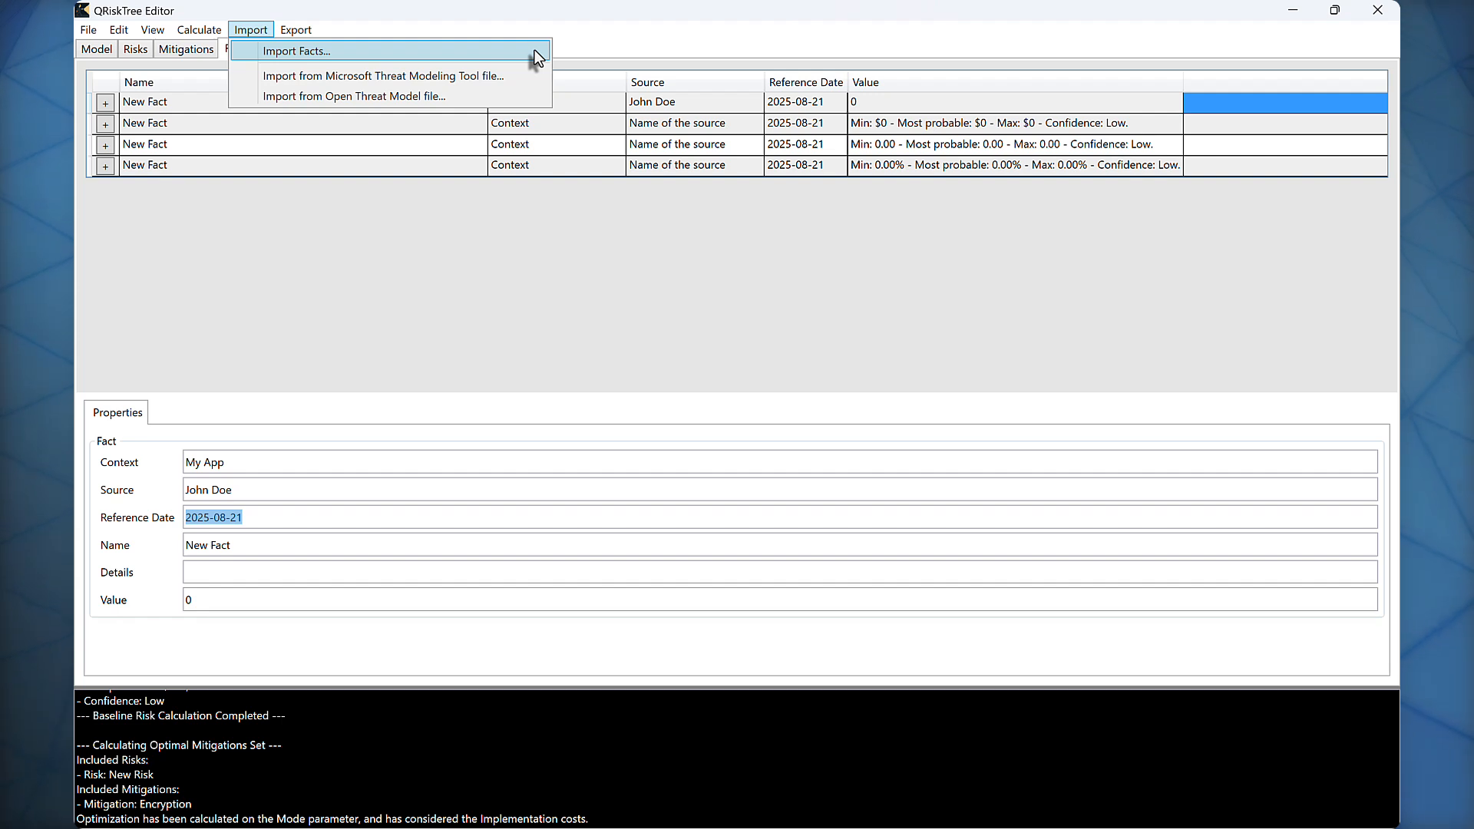
click(484, 48)
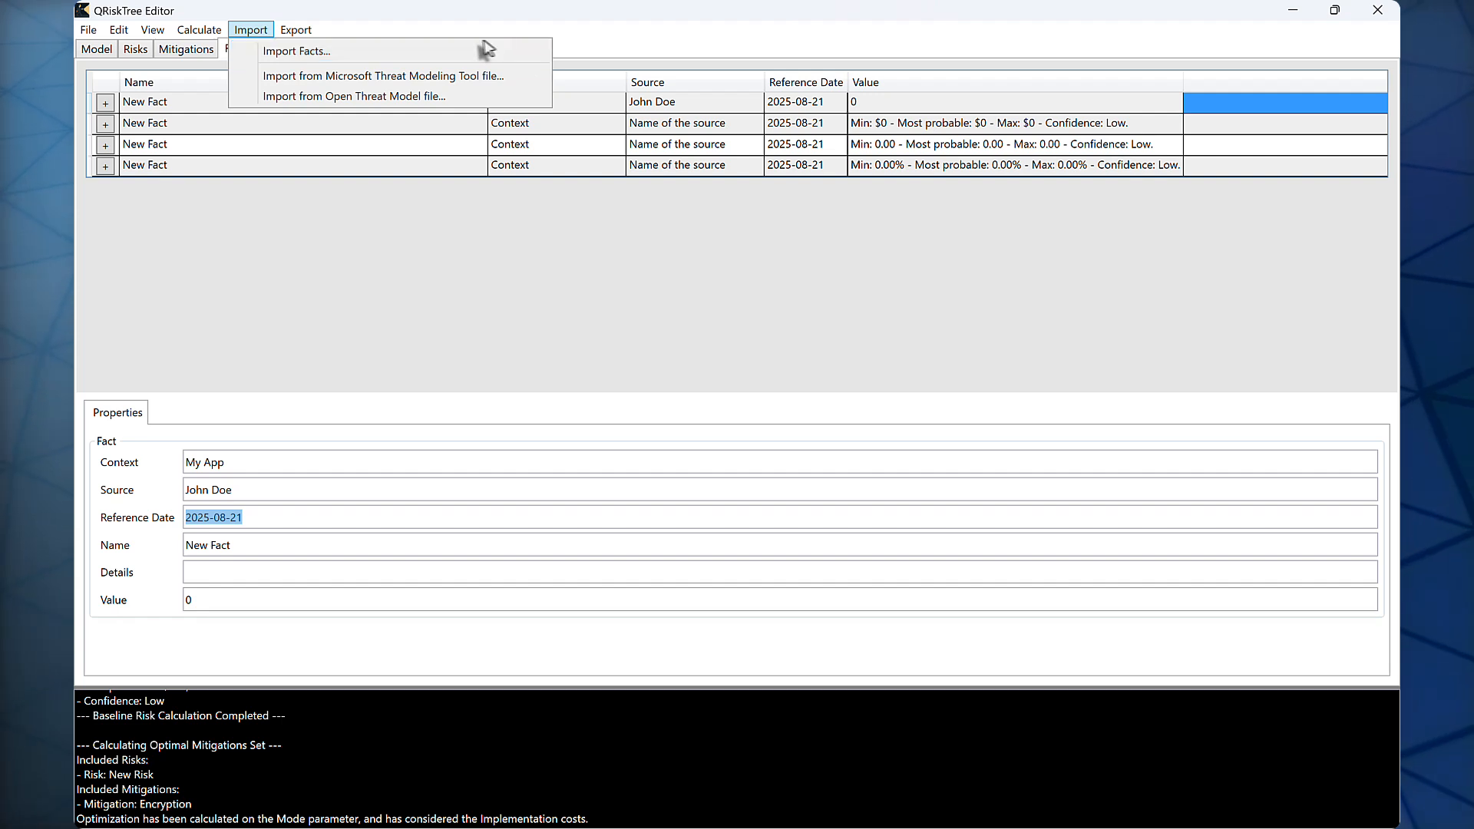
mouse_move(296, 29)
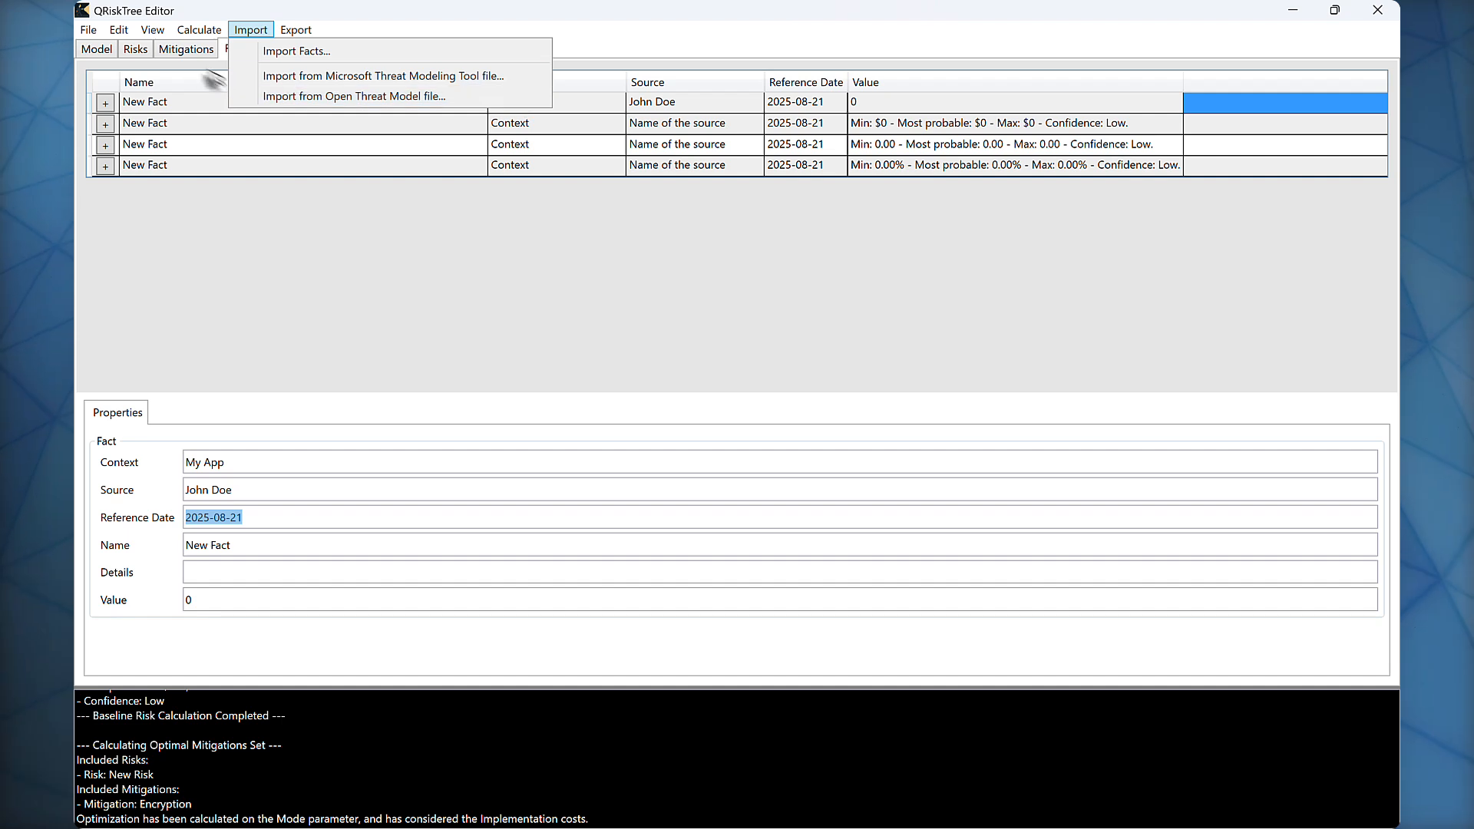
Step: Show the risks list and examine the actions available for the risk New Risk
click(133, 51)
click(133, 51)
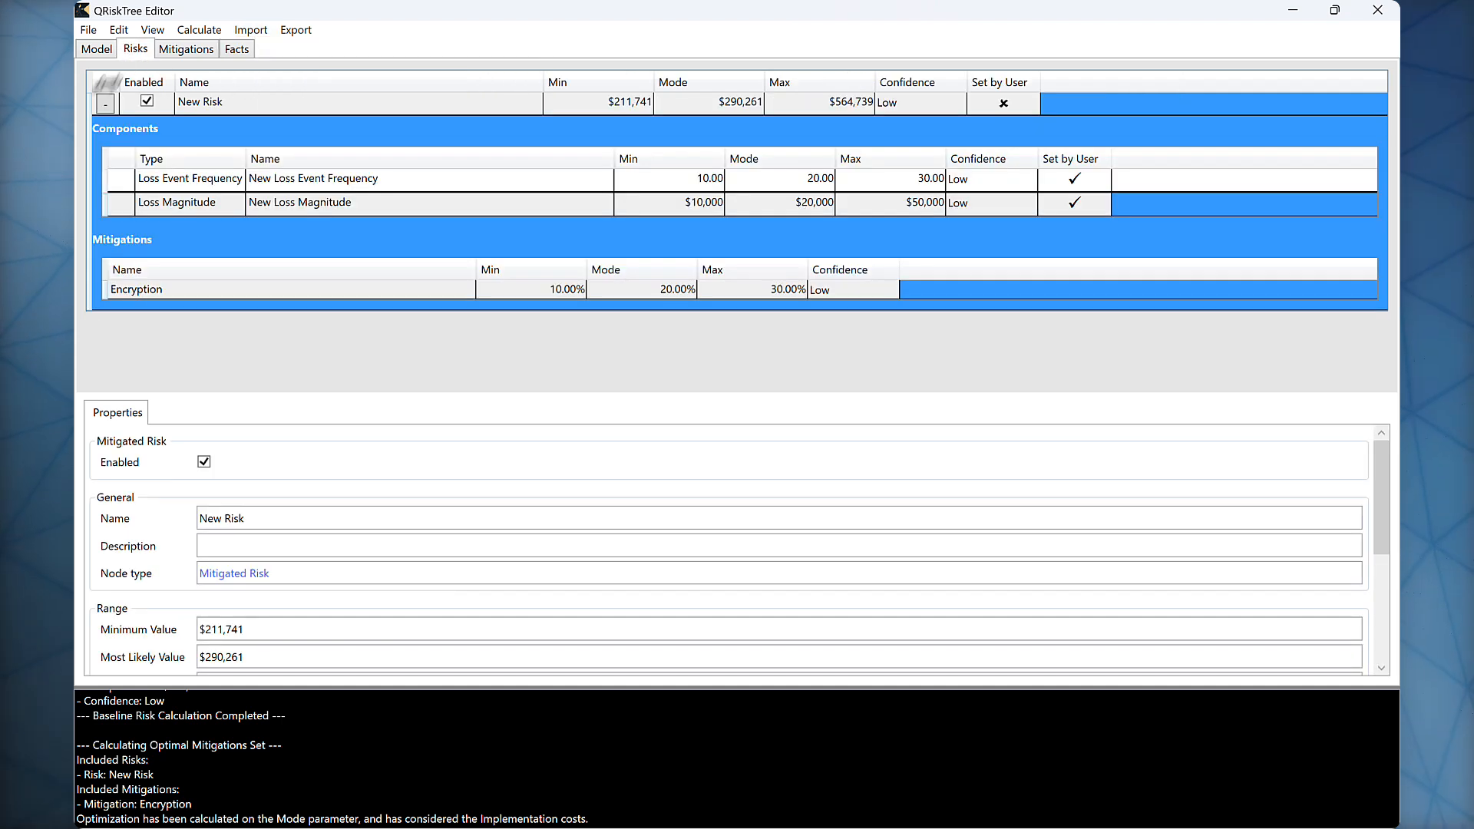
right_click(230, 105)
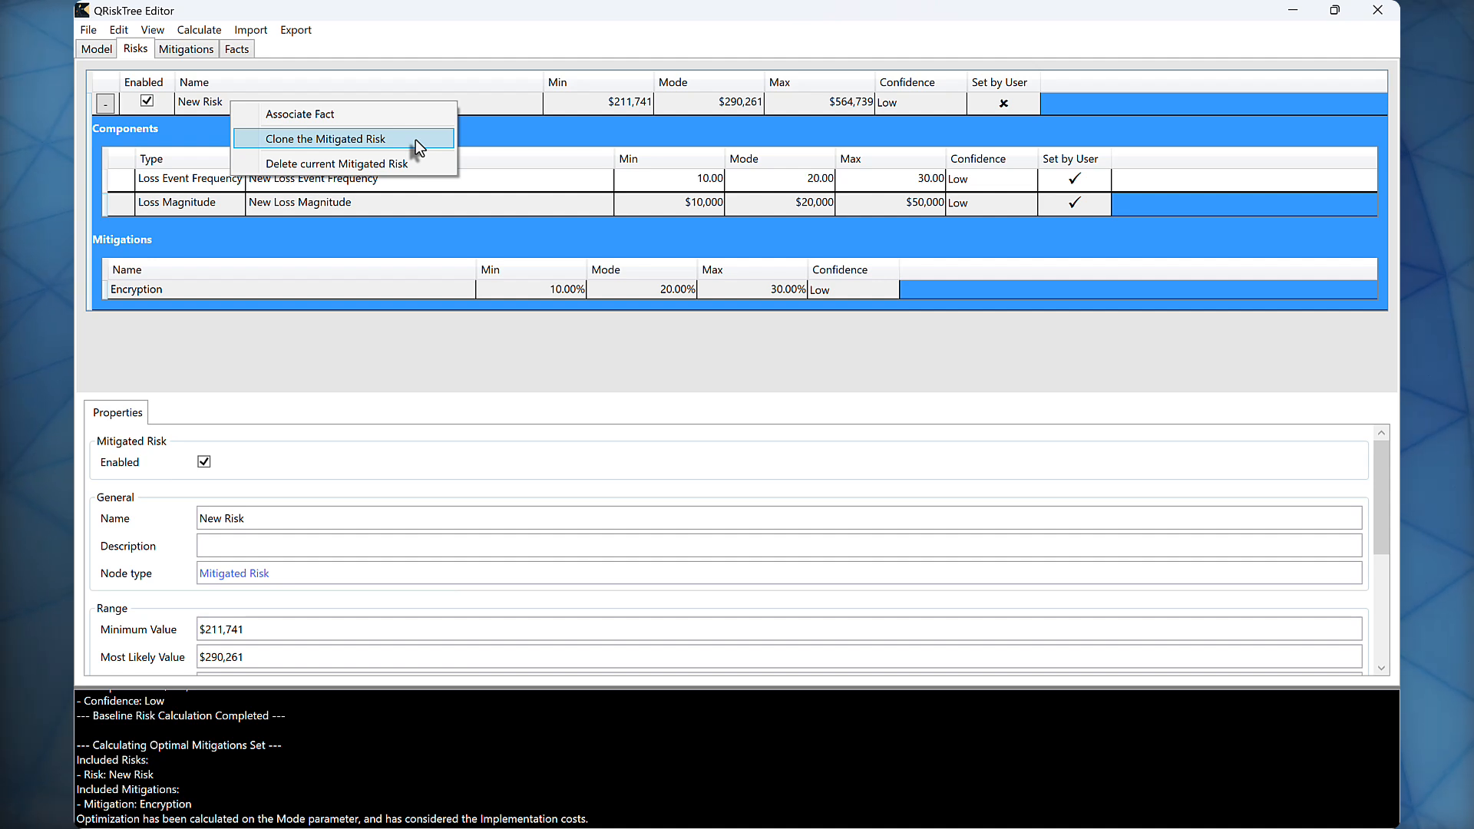
Step: Show the program's About information with its version and licence
click(300, 30)
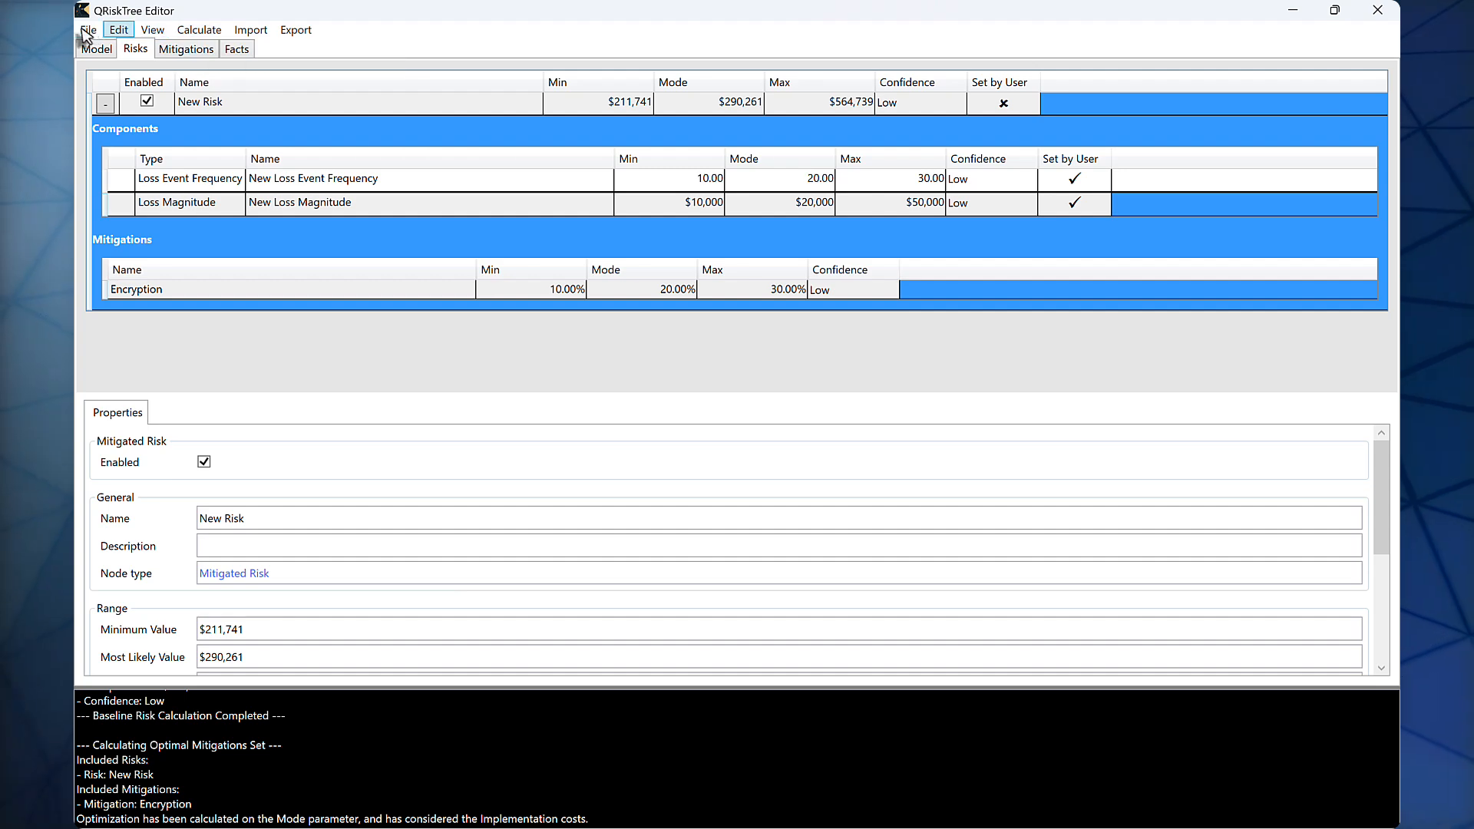
mouse_move(89, 29)
click(115, 137)
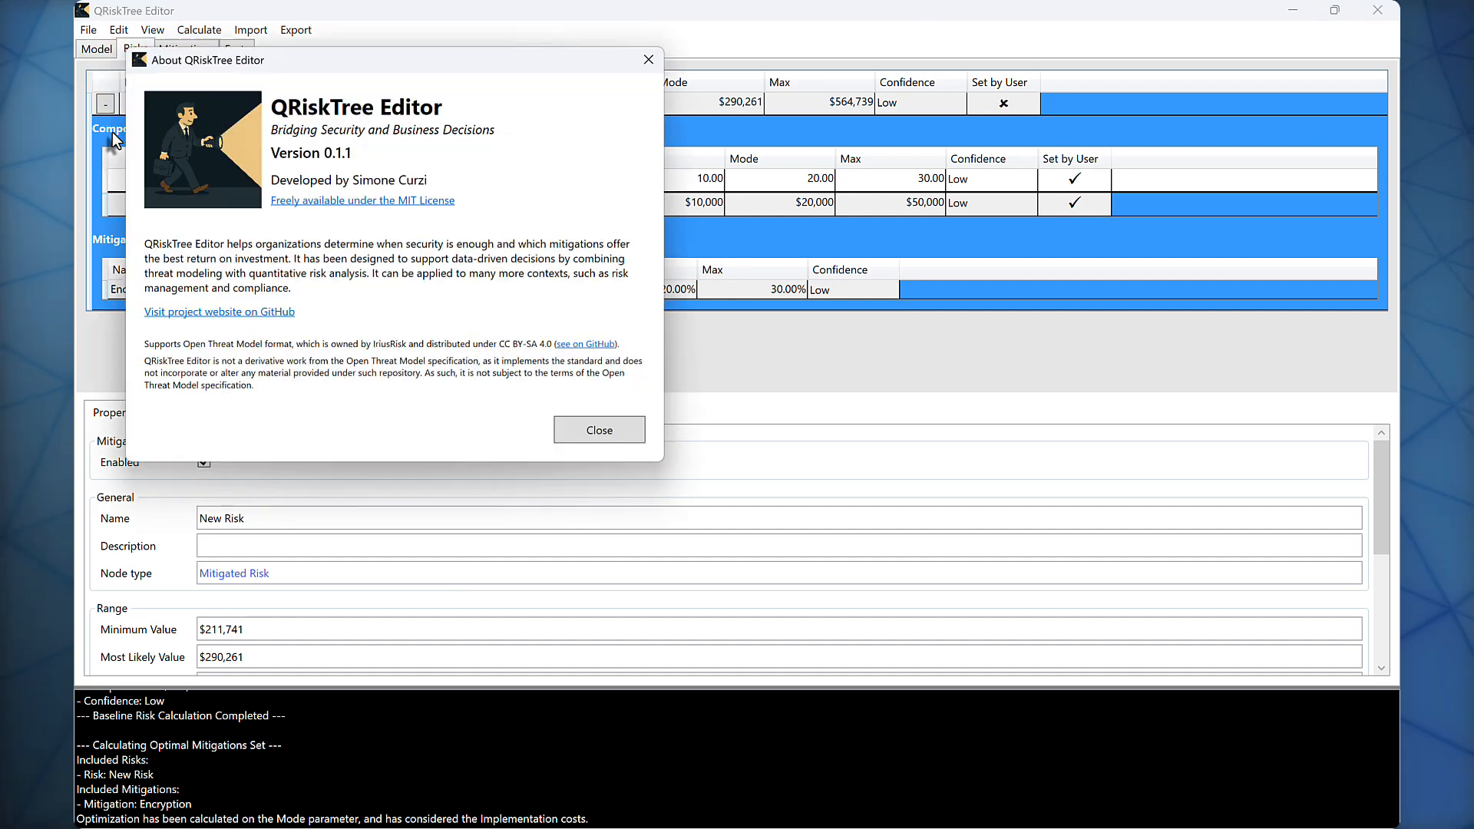